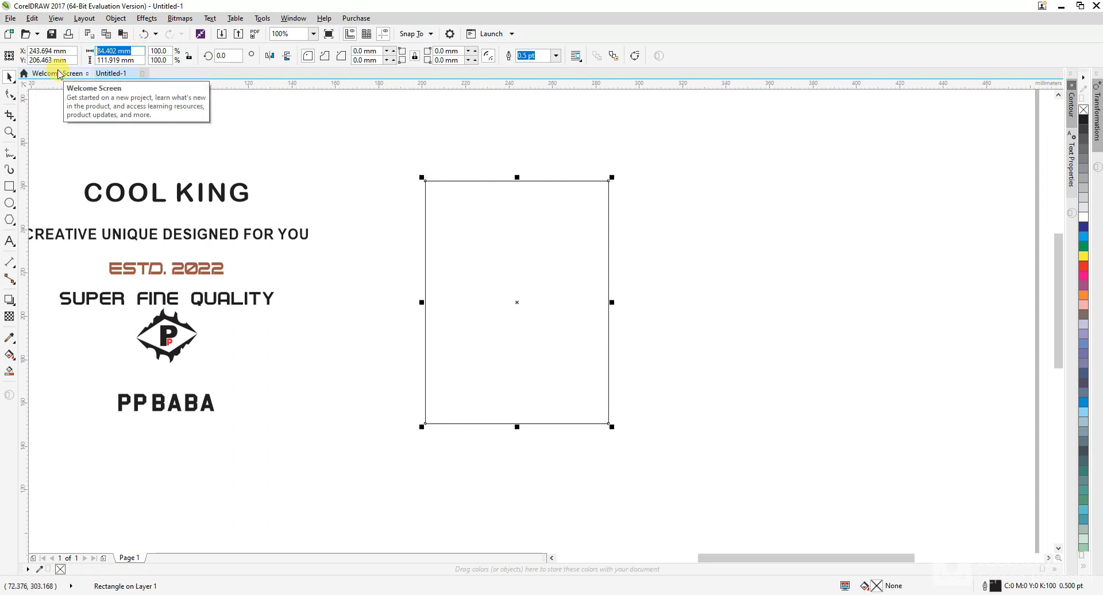
Resize the selected rectangle to 75 mm wide and 120 mm high.
text(75)
key(Tab)
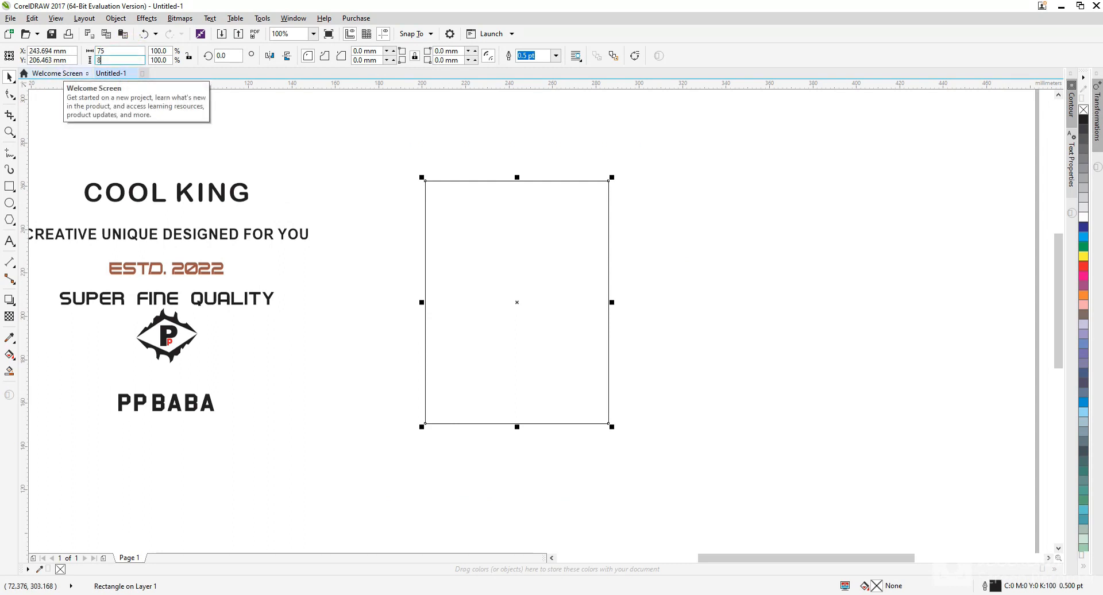
text(120)
key(Return)
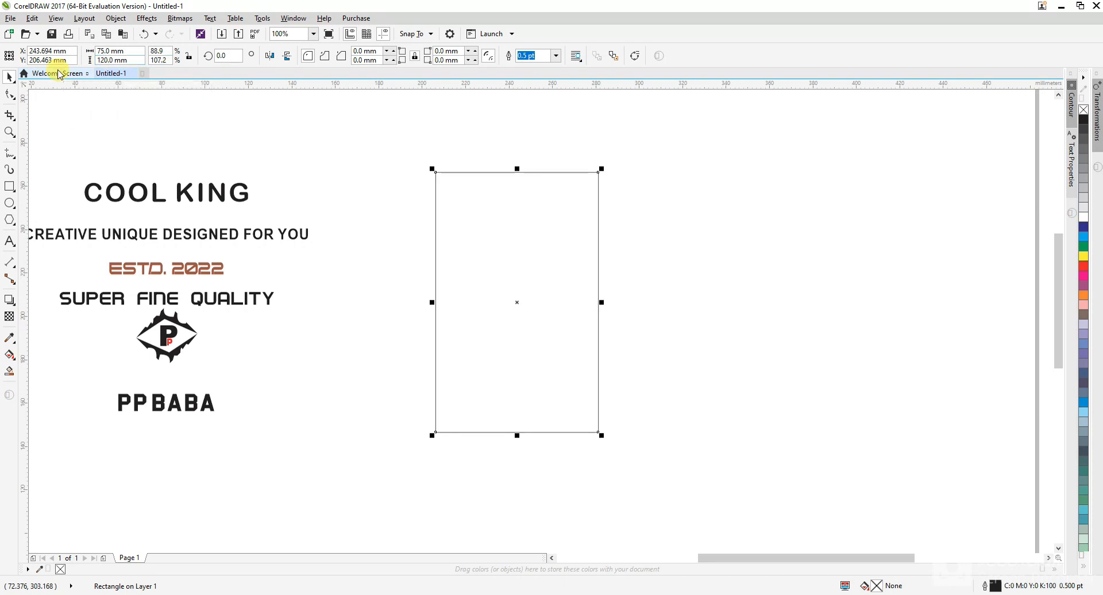
Round all four corners of the rectangle with a radius of about 5.1 mm.
key(F10)
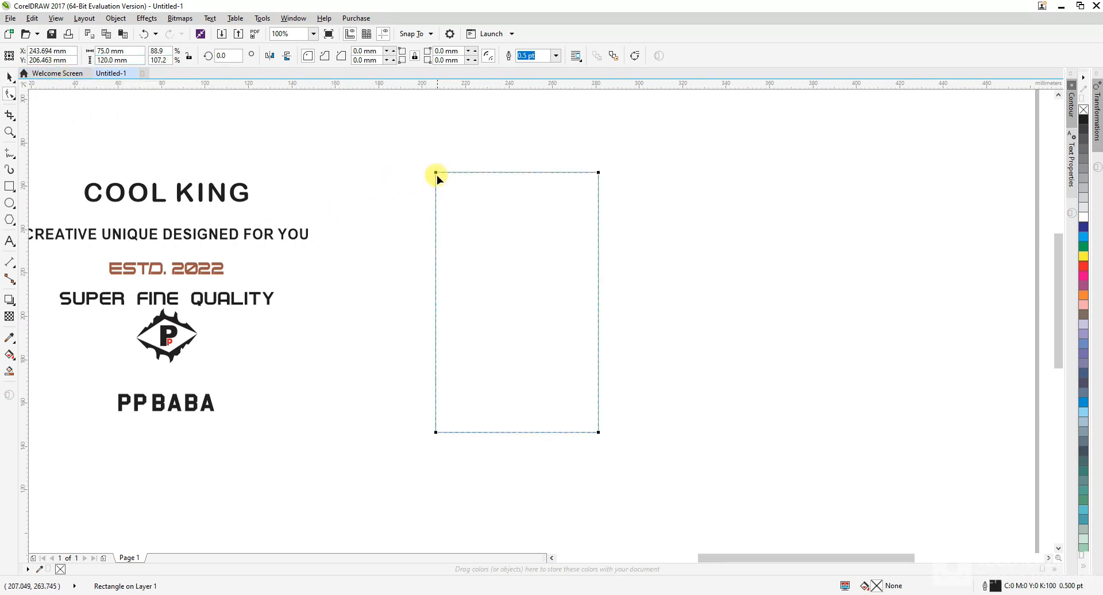
drag(435, 172, 435, 185)
key(space)
click(393, 192)
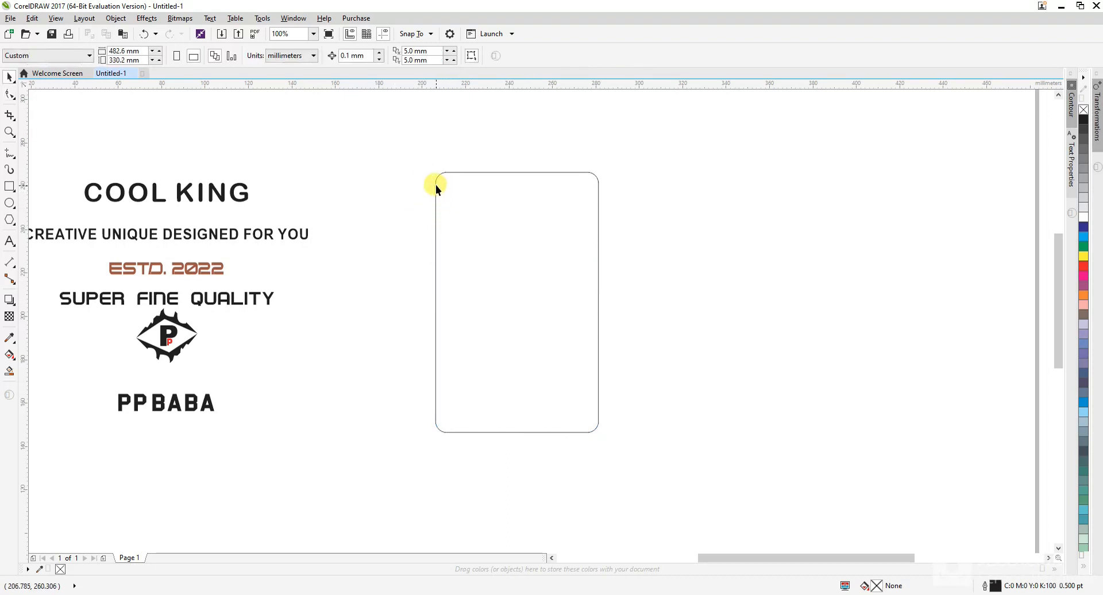
Fill the rounded rectangle with golden yellow (C:0 M:20 Y:100 K:0) and remove its outline.
click(436, 185)
click(1083, 567)
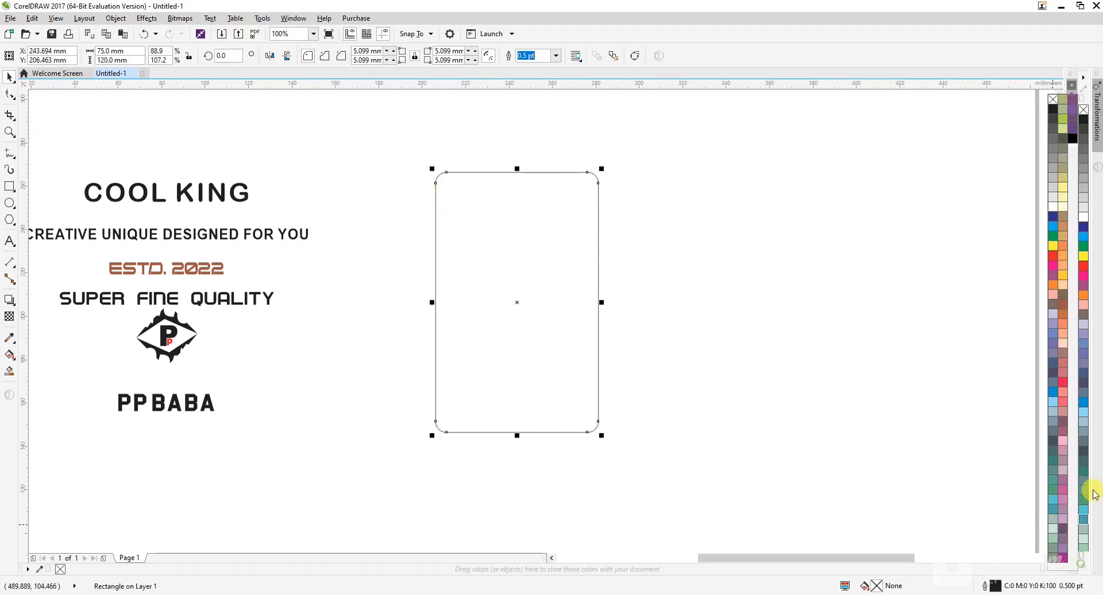
click(1062, 283)
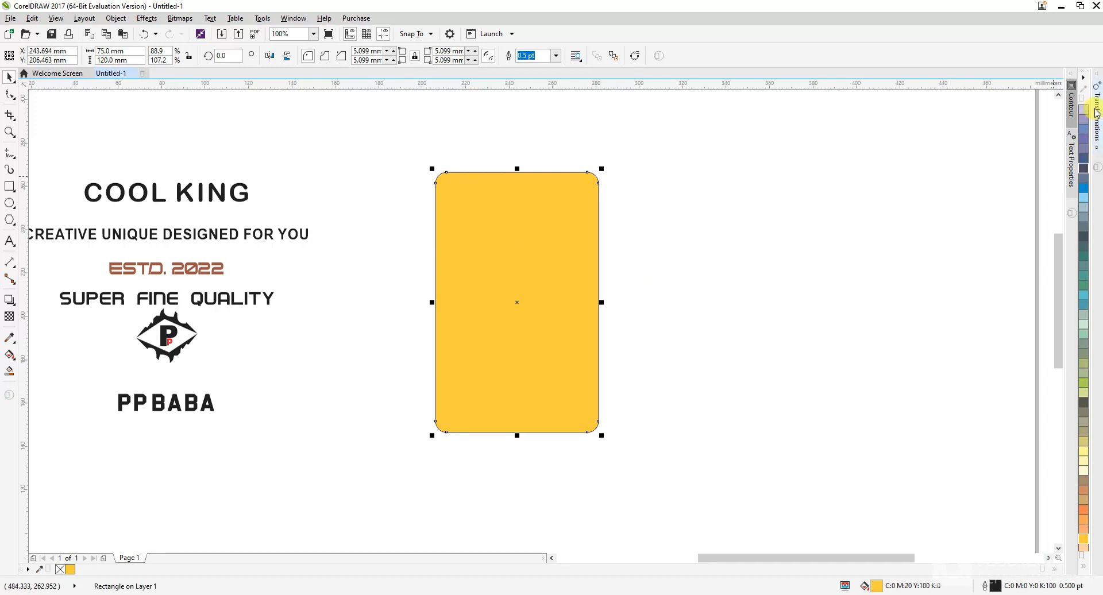
click(1085, 560)
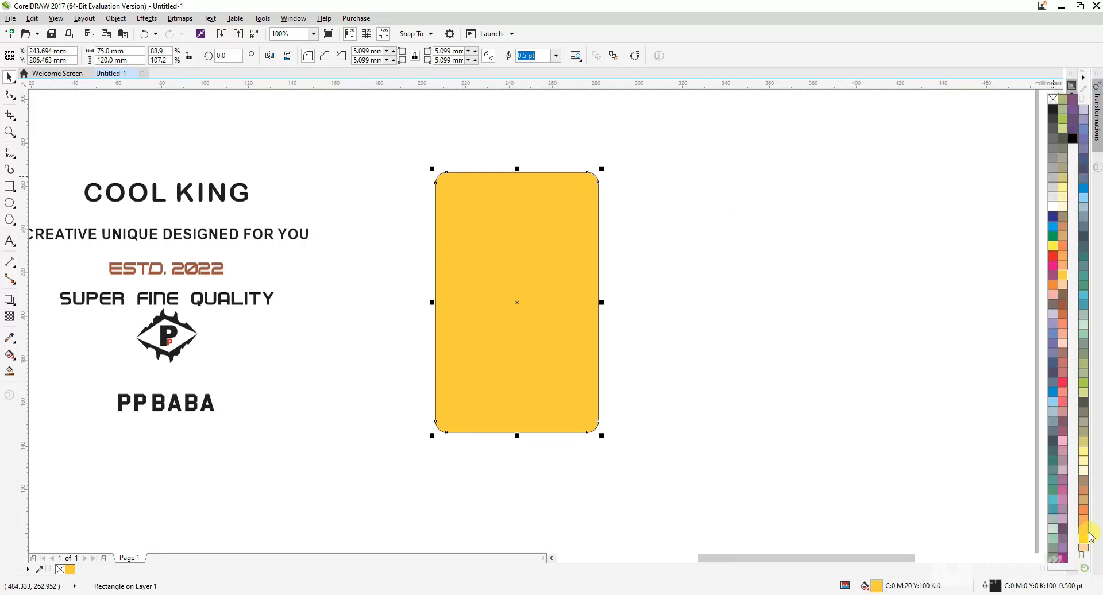
right_click(1053, 104)
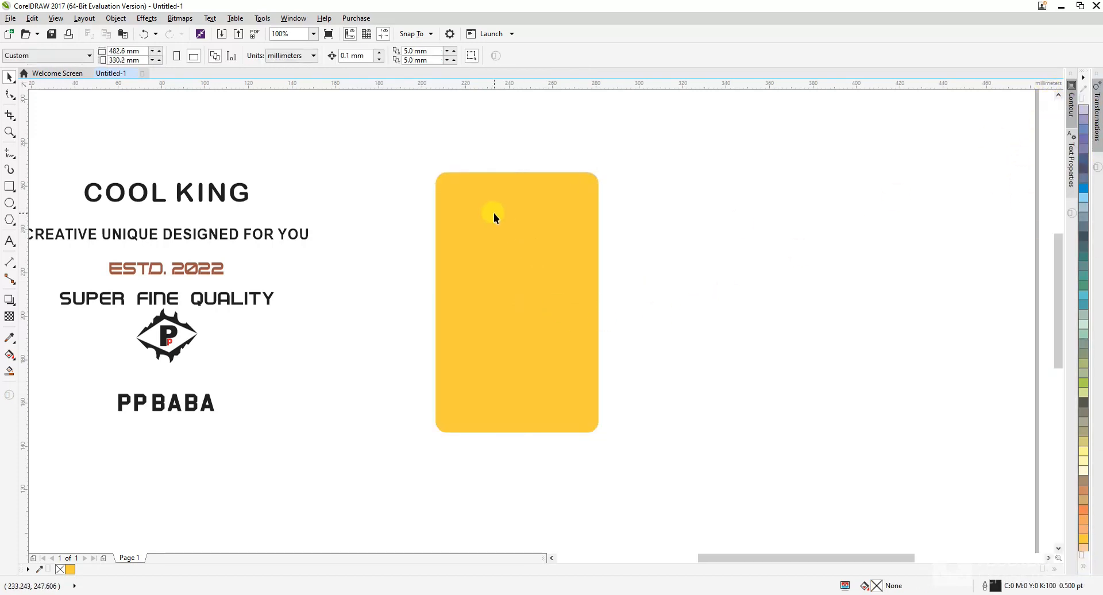
Draw a circle about 10.8 mm in diameter and align it to the horizontal centre and top edge of the yellow rectangle.
click(10, 204)
drag(397, 207, 417, 229)
shift+click(487, 251)
key(c)
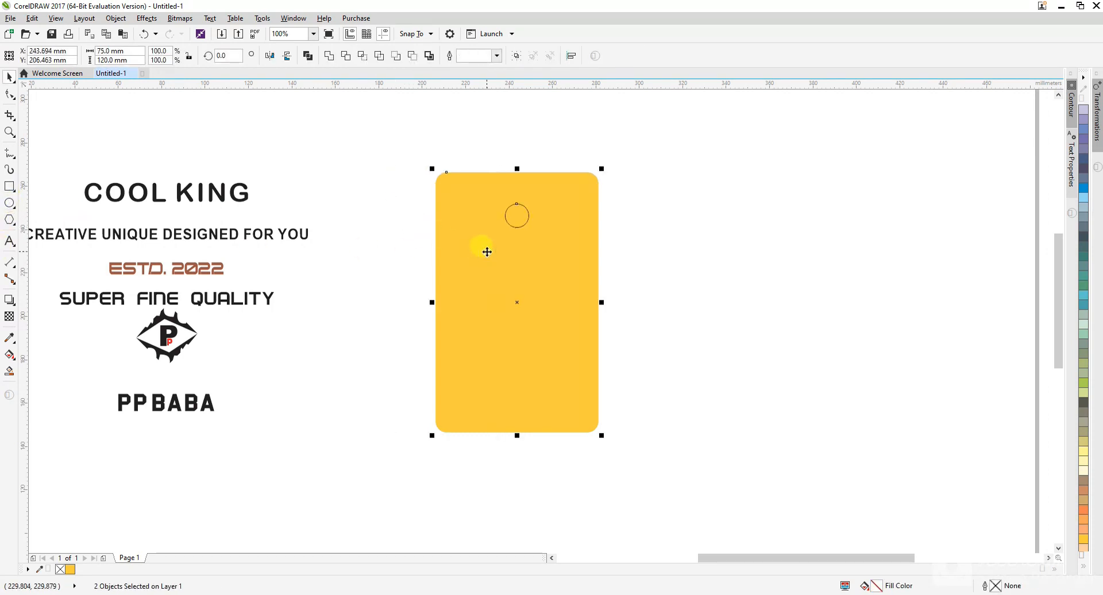
key(t)
drag(507, 140, 571, 260)
Set the nudge distance to 8 mm and resize the circle to 4 mm in width and height.
click(354, 57)
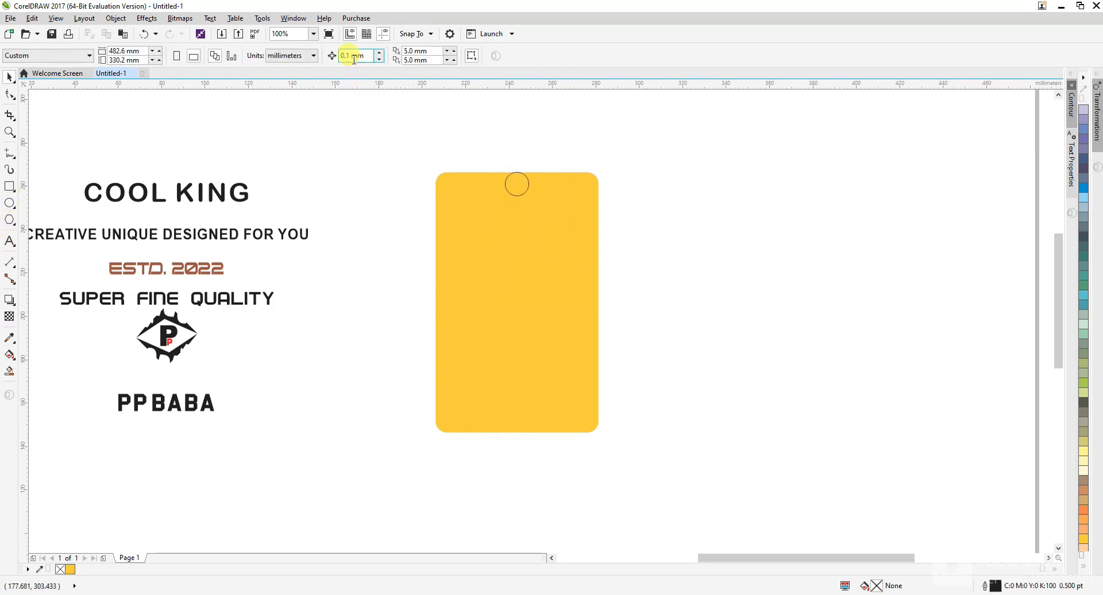
triple_click(354, 58)
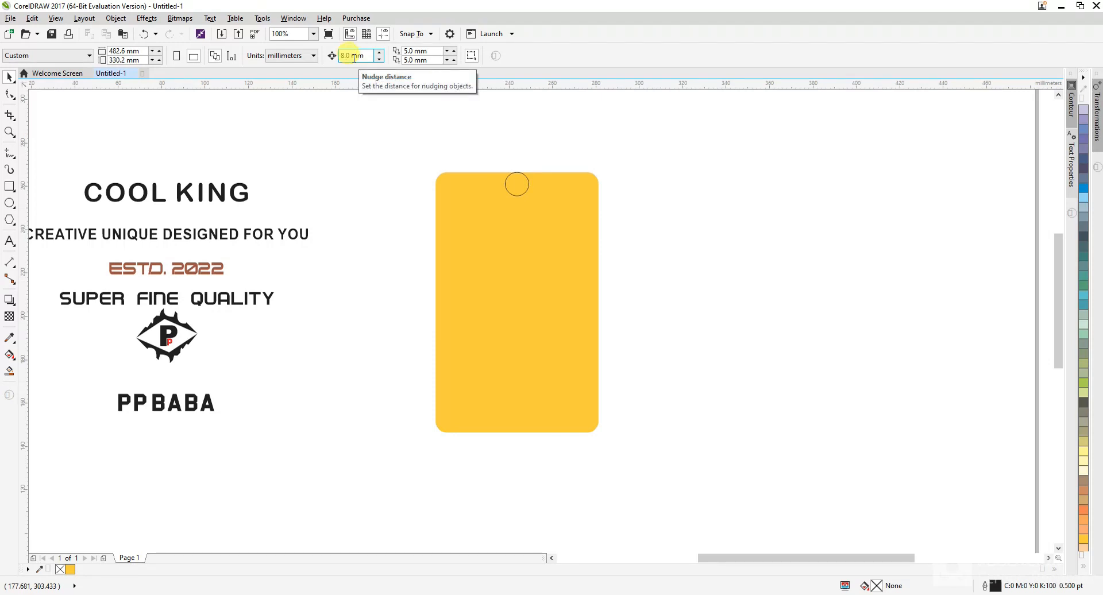
drag(455, 123, 571, 258)
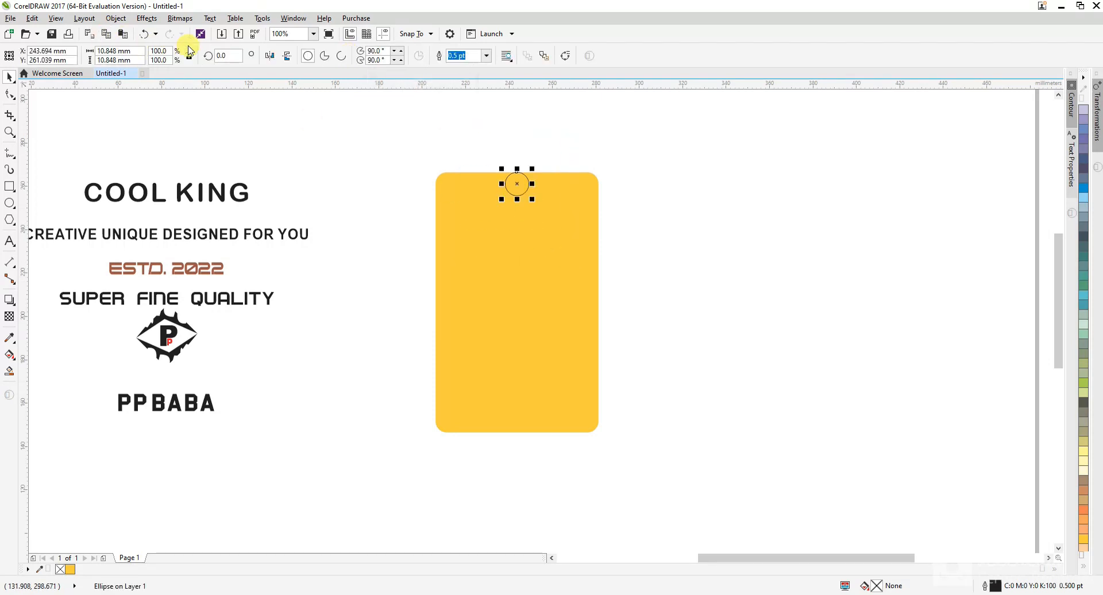
click(144, 52)
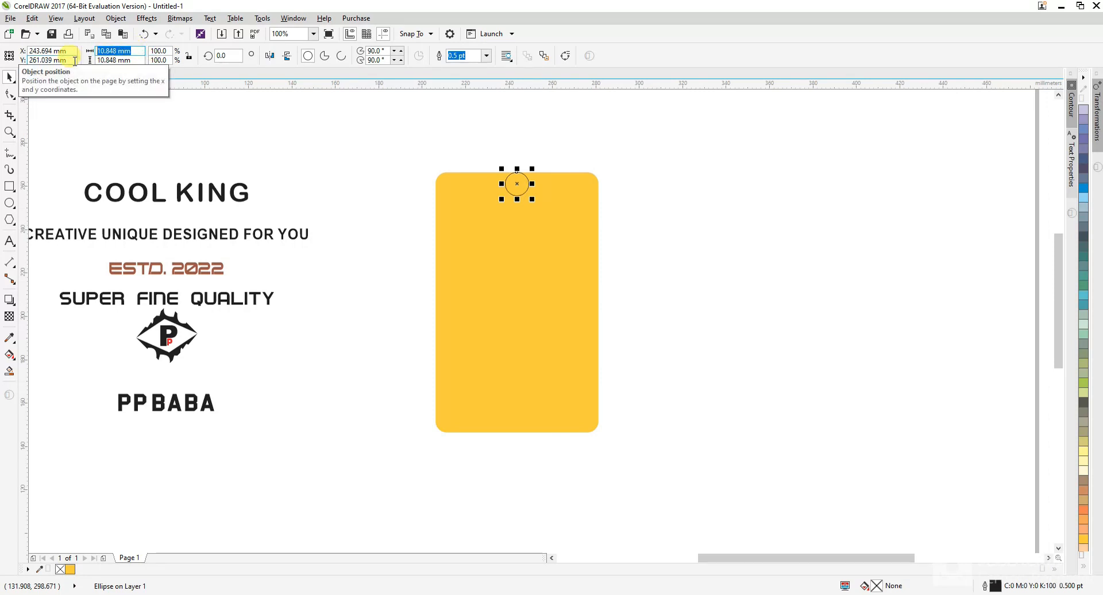
text(4)
key(Return)
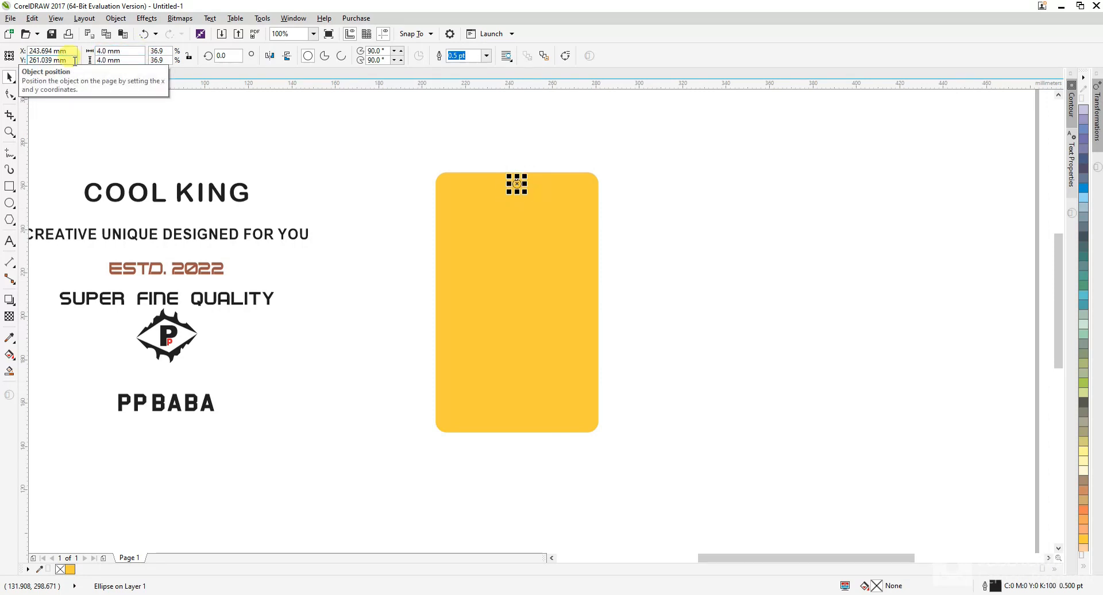
Align the small circle to the top edge of the yellow rectangle and nudge it down by 8 mm.
shift+click(468, 264)
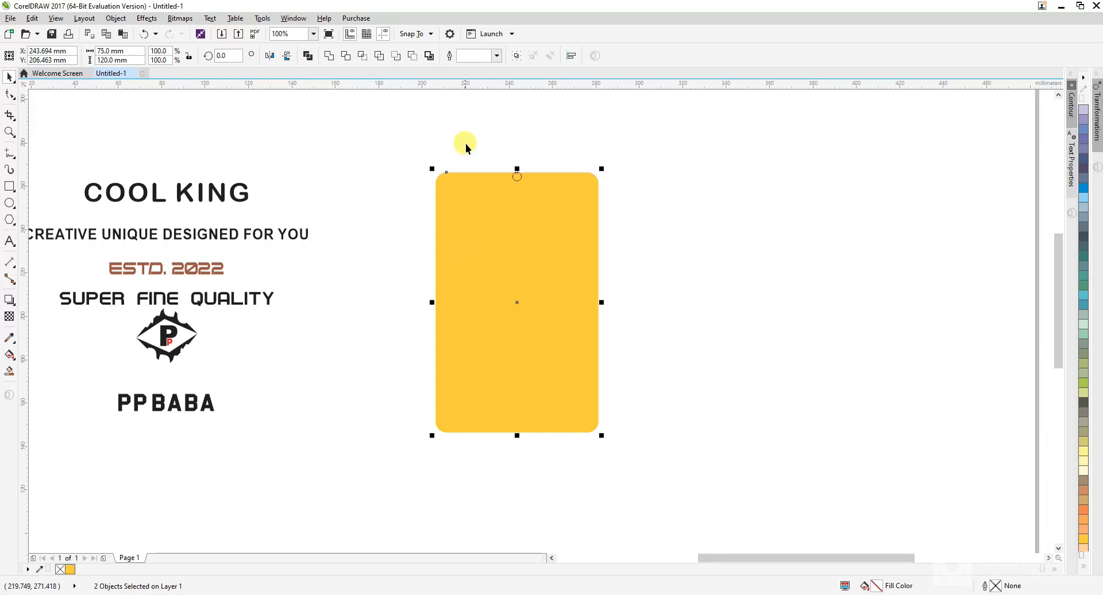
drag(466, 147, 577, 223)
key(Down)
click(657, 225)
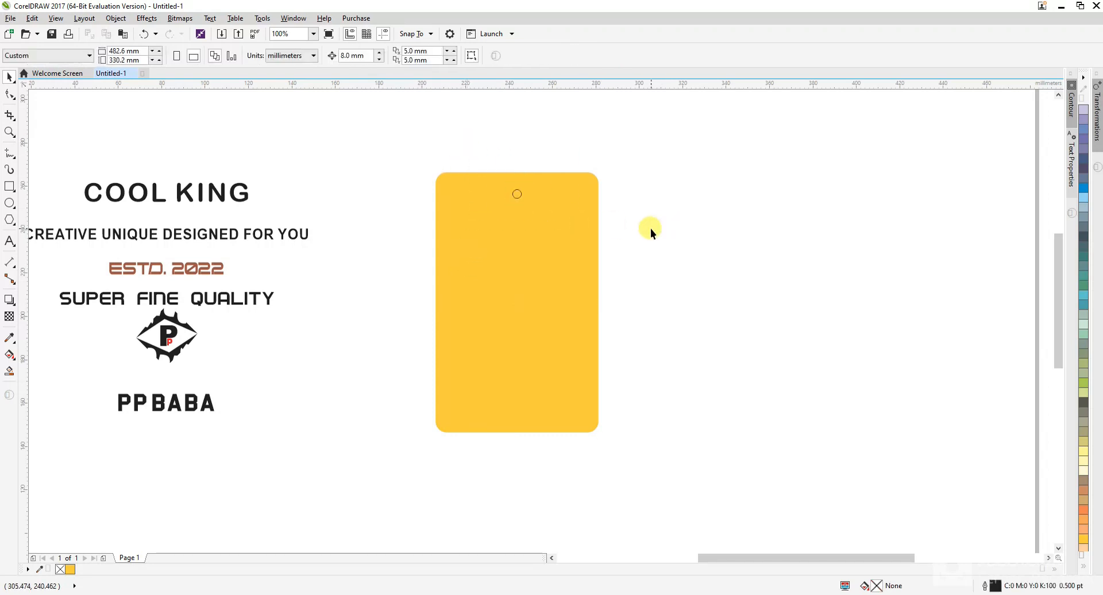
Make a reduced copy of the yellow rectangle, about 12.4 × 19.9 mm, centred horizontally at the original's bottom edge.
click(475, 295)
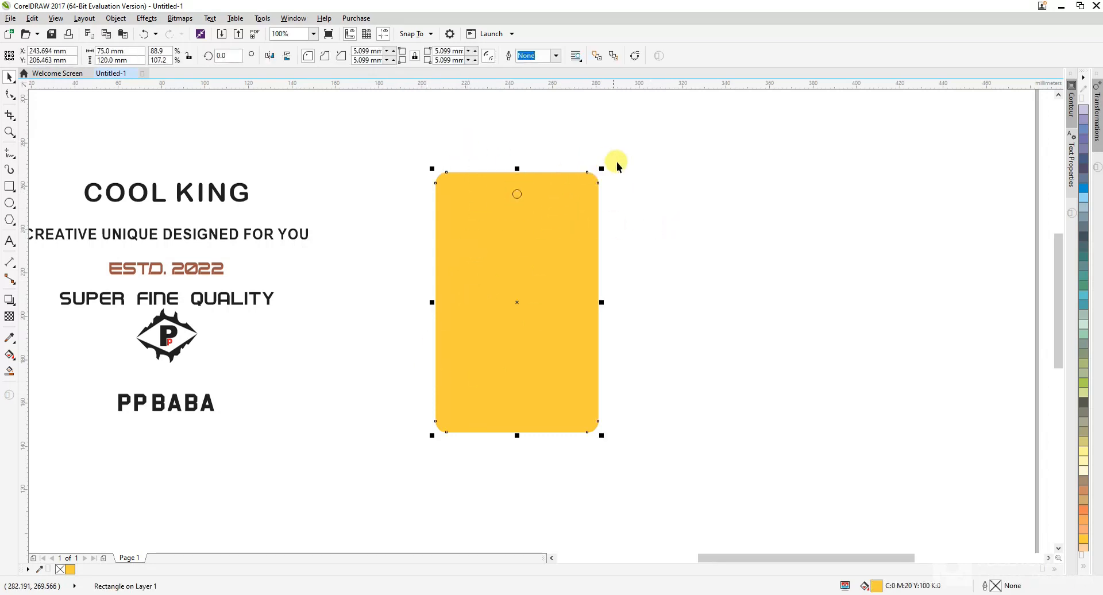
drag(602, 169, 482, 402)
scroll(482, 431, up, 2)
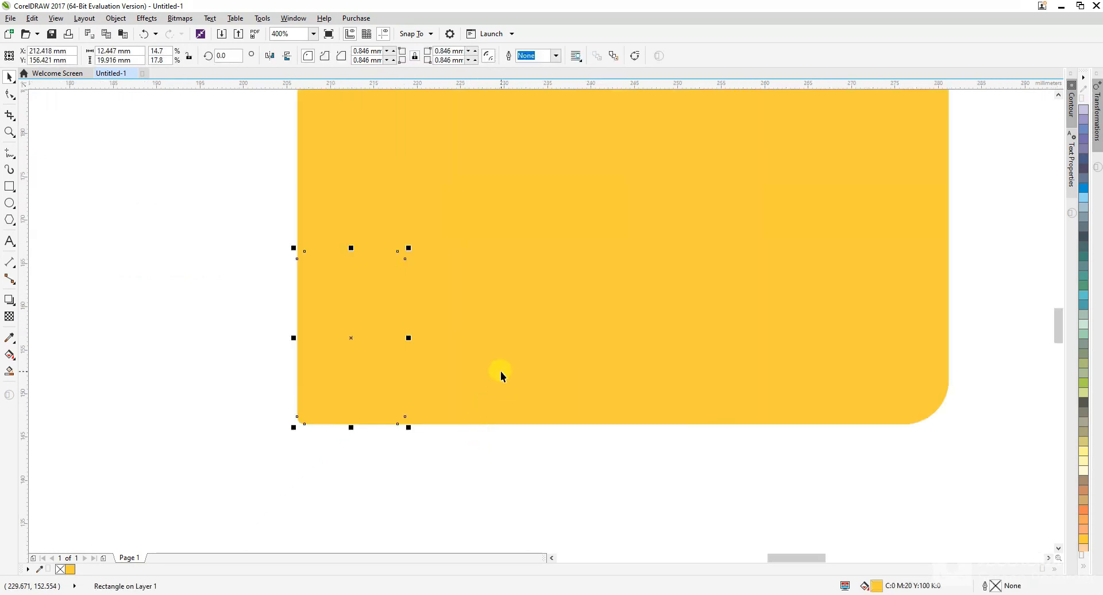
shift+click(503, 371)
click(633, 347)
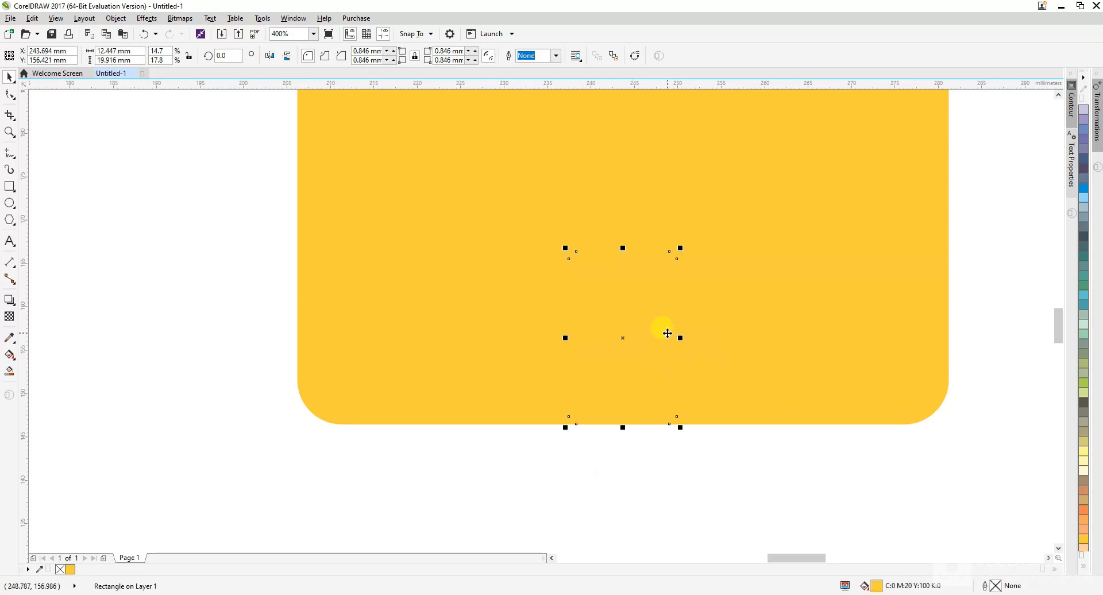
Narrow the small rectangle to about 4.9 mm and fill it with black.
drag(679, 338, 619, 371)
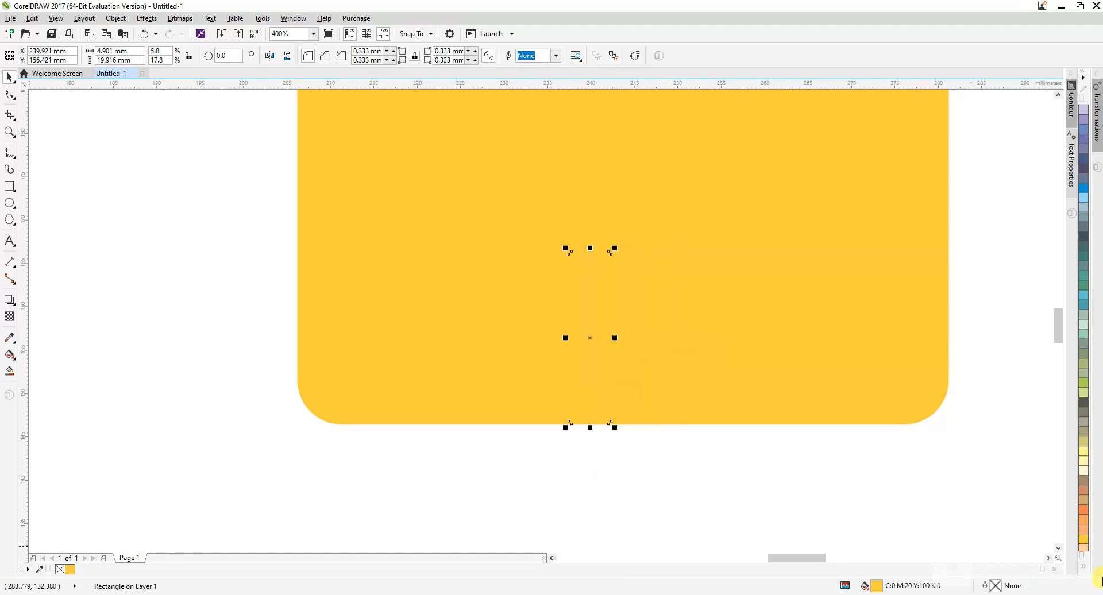
click(1079, 567)
click(1056, 100)
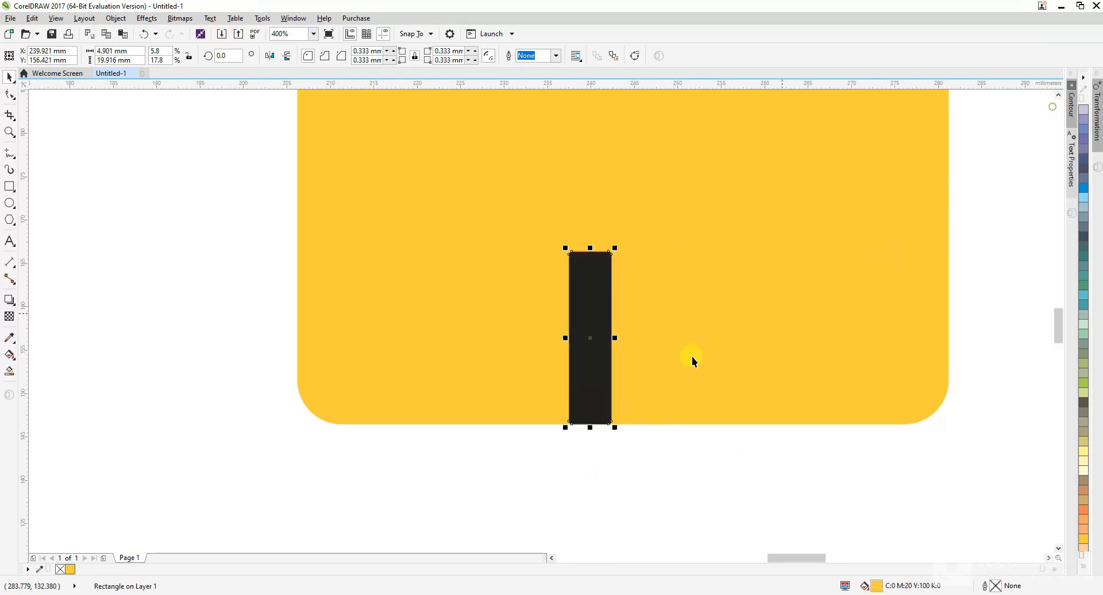
Narrow the black bar to about 3.3 mm and duplicate it sideways into a row of six evenly spaced bars.
drag(610, 365, 559, 387)
key(ctrl+z)
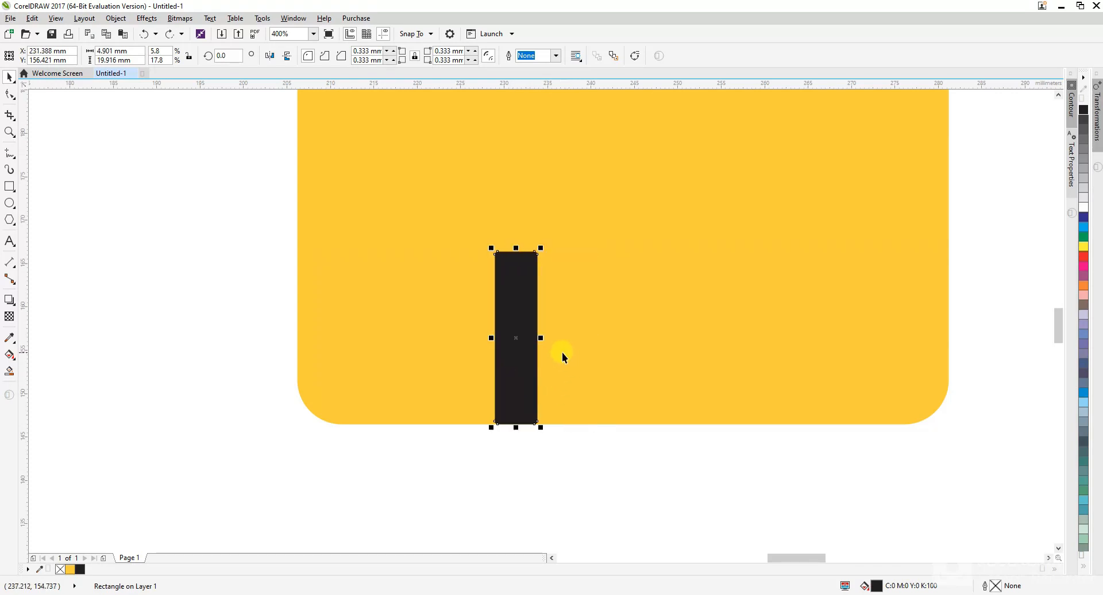
drag(541, 334, 544, 374)
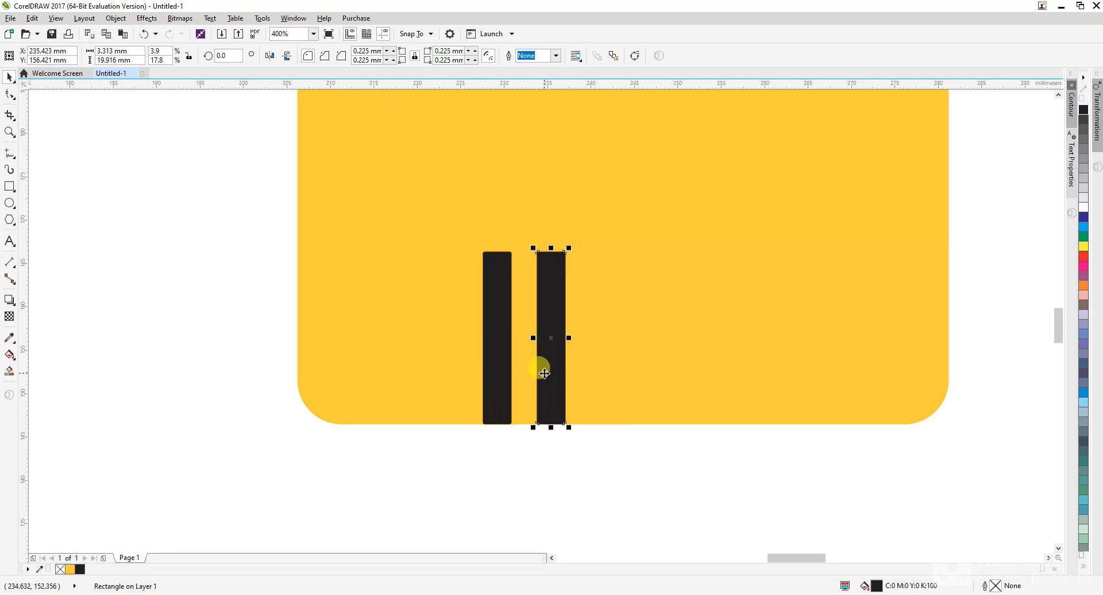
key(ctrl+r)
key(ctrl+r)
key(ctrl+r)
key(ctrl+r)
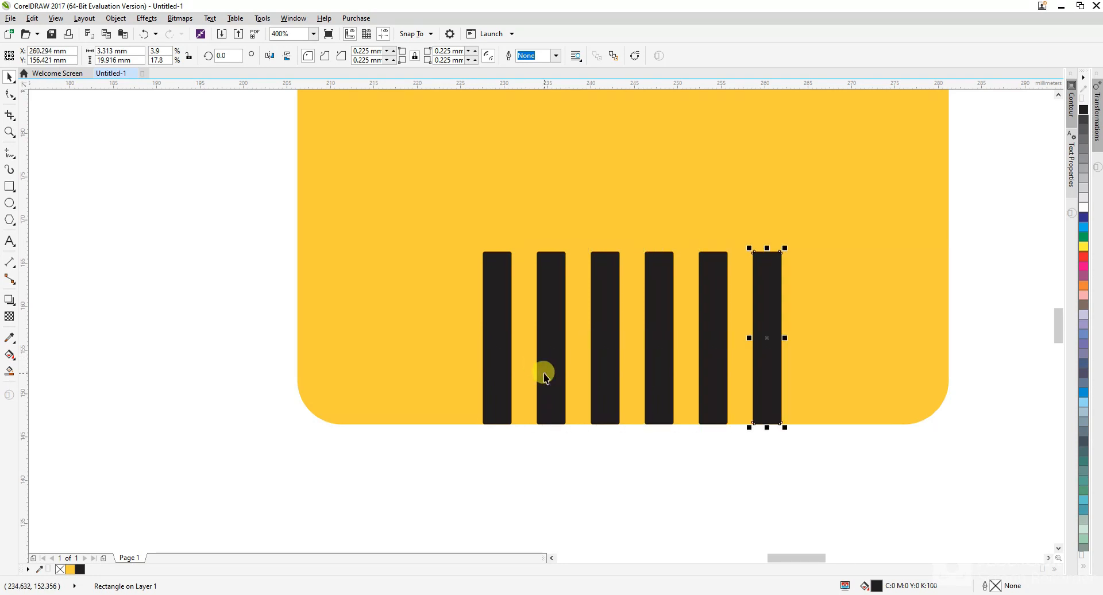
Group the six black bars and centre the group horizontally on the yellow rectangle.
drag(791, 465, 411, 210)
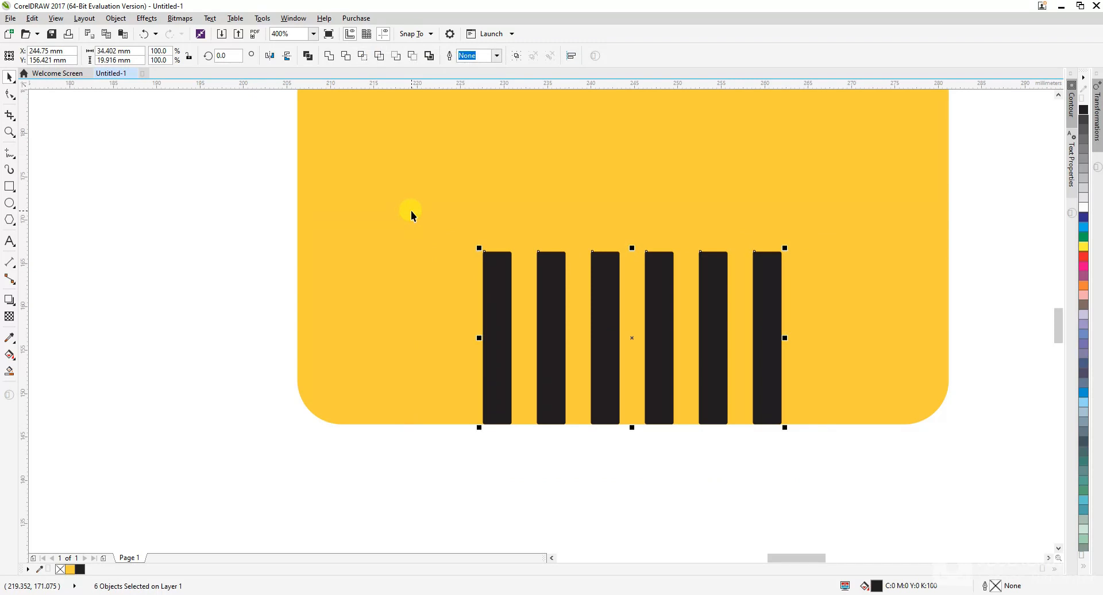
key(ctrl+g)
shift+click(419, 236)
key(c)
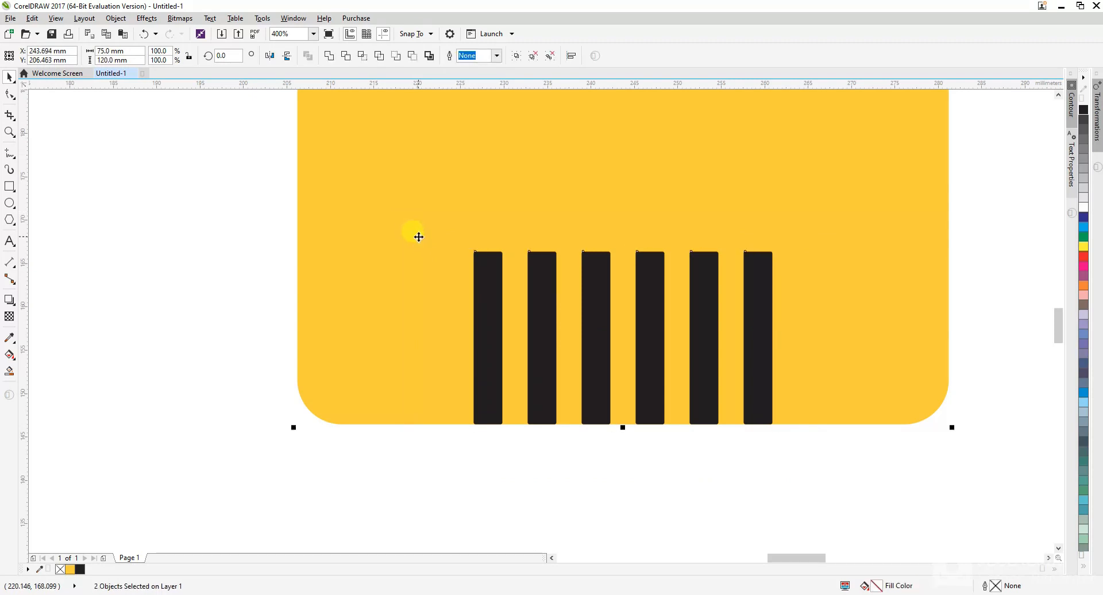
click(246, 250)
Draw a circle about 20.9 mm in diameter above the tag's middle and centre it horizontally on the yellow rectangle.
scroll(492, 425, down, 2)
scroll(528, 421, down, 2)
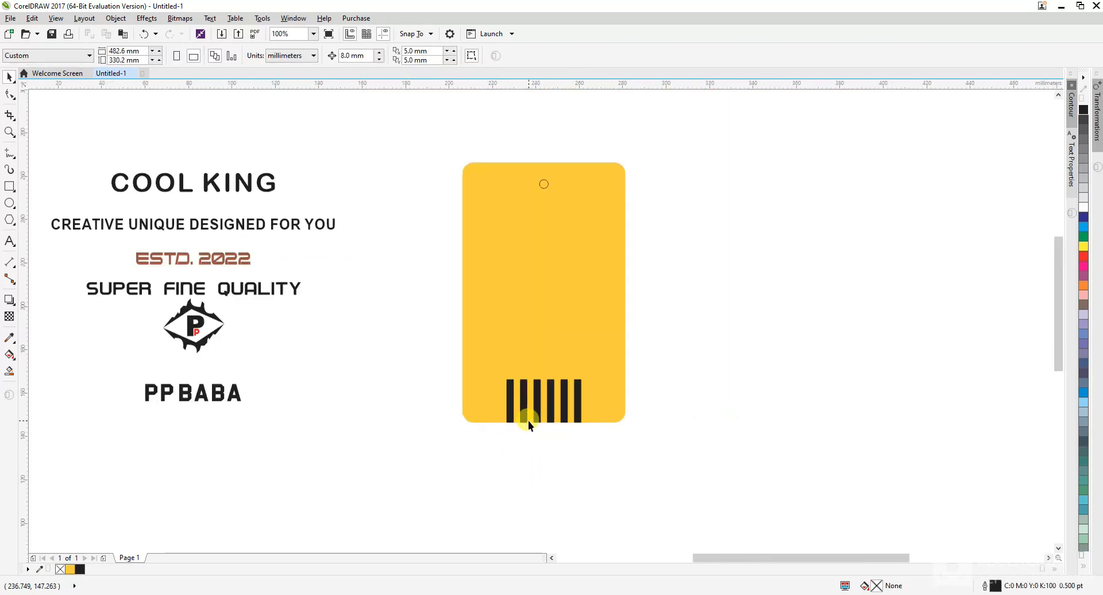
scroll(532, 319, up, 2)
scroll(509, 361, down, 2)
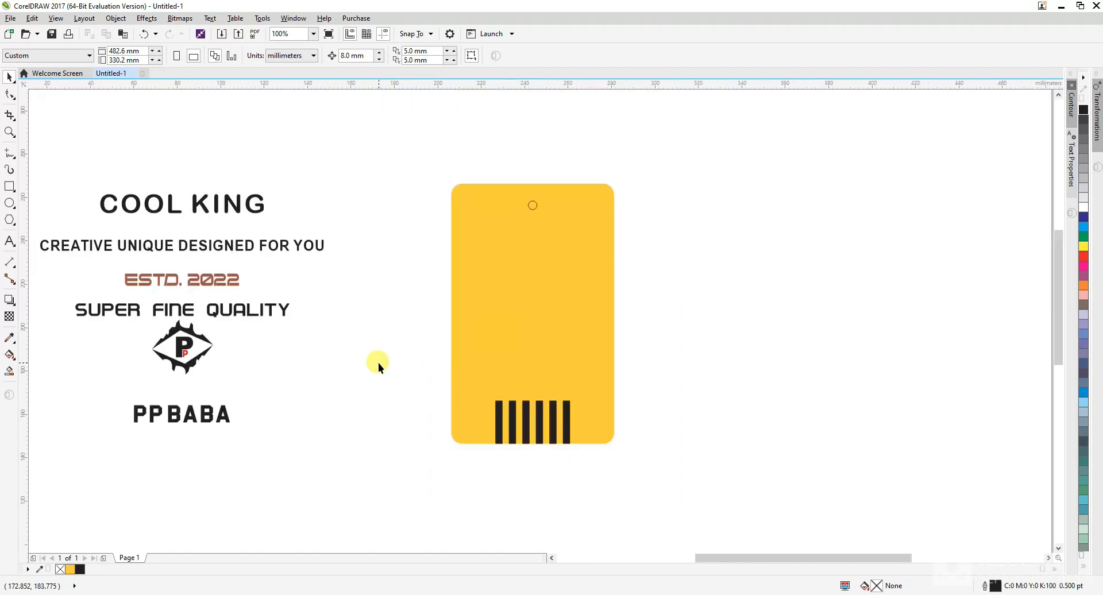
click(10, 203)
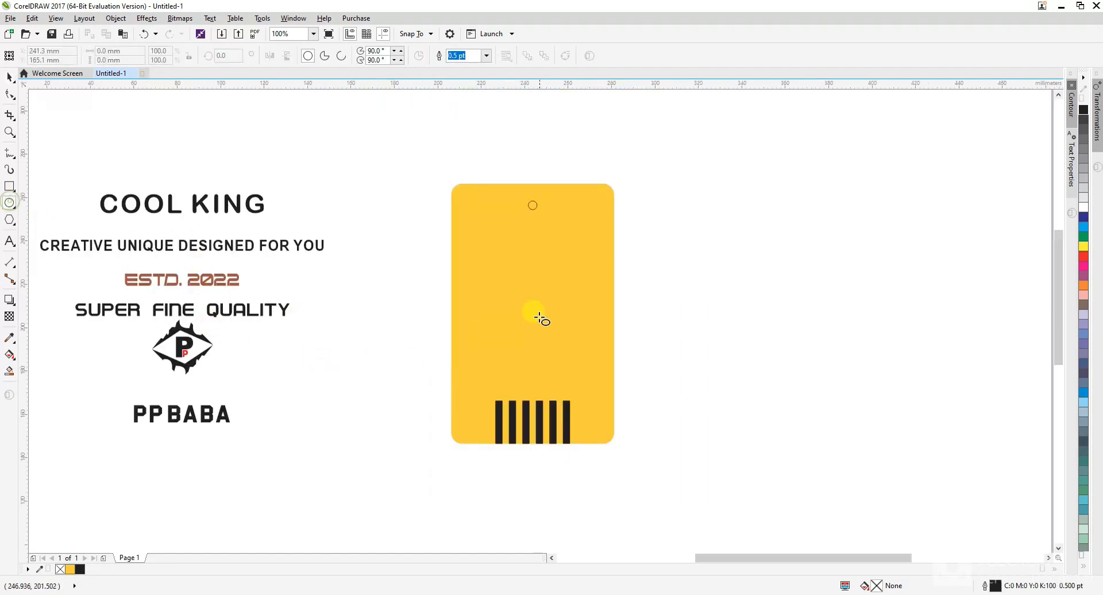
drag(499, 259, 549, 310)
key(space)
shift+click(613, 319)
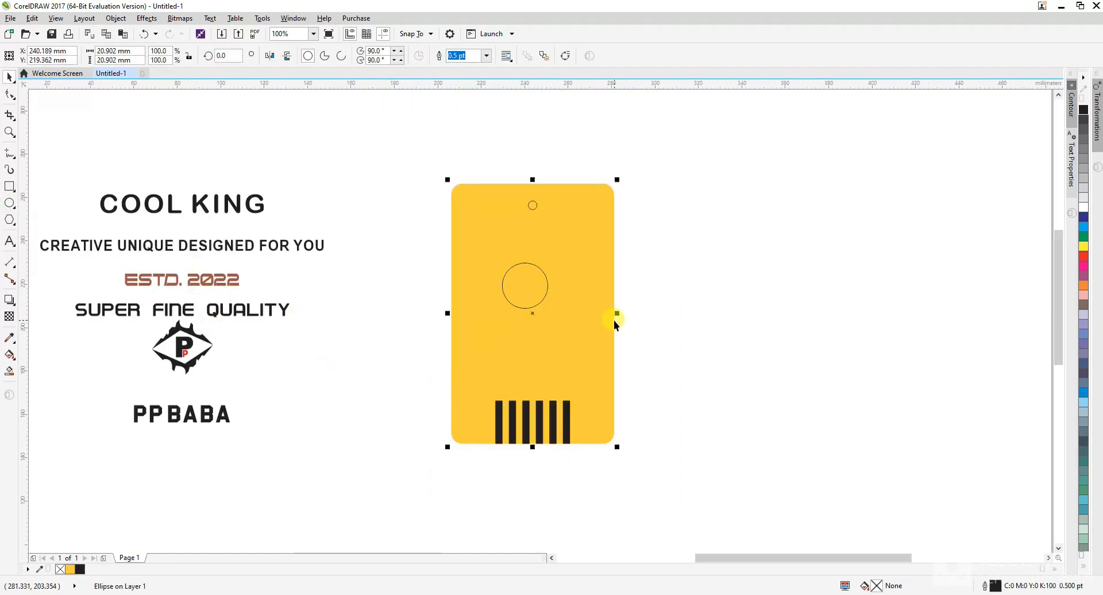
key(c)
click(687, 319)
Add a larger concentric copy of the middle circle, about 33.7 mm in diameter.
scroll(516, 288, up, 2)
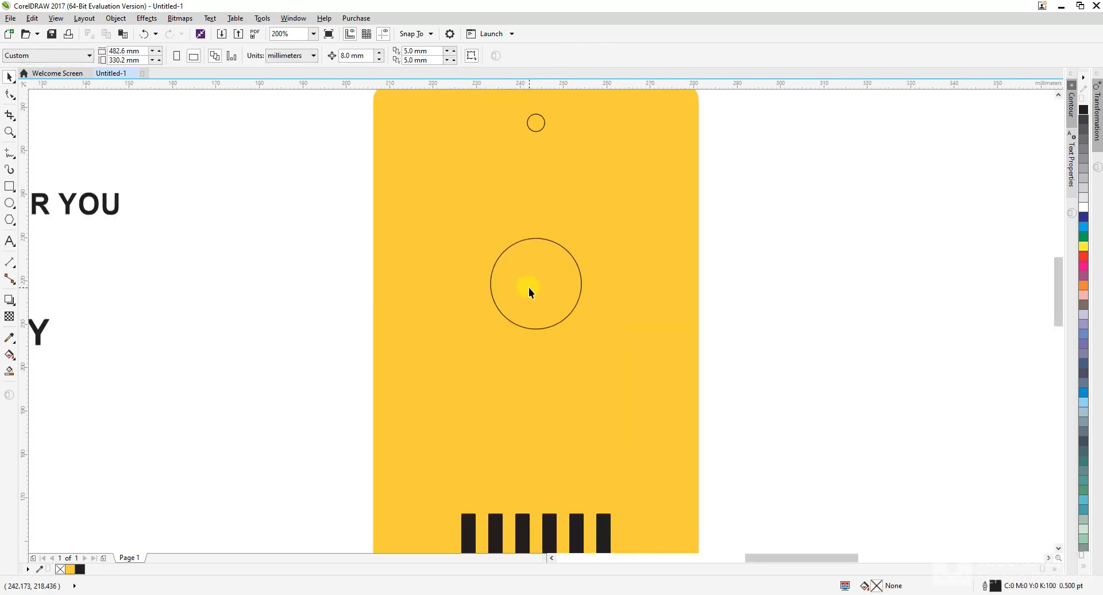
click(571, 257)
drag(584, 332, 614, 366)
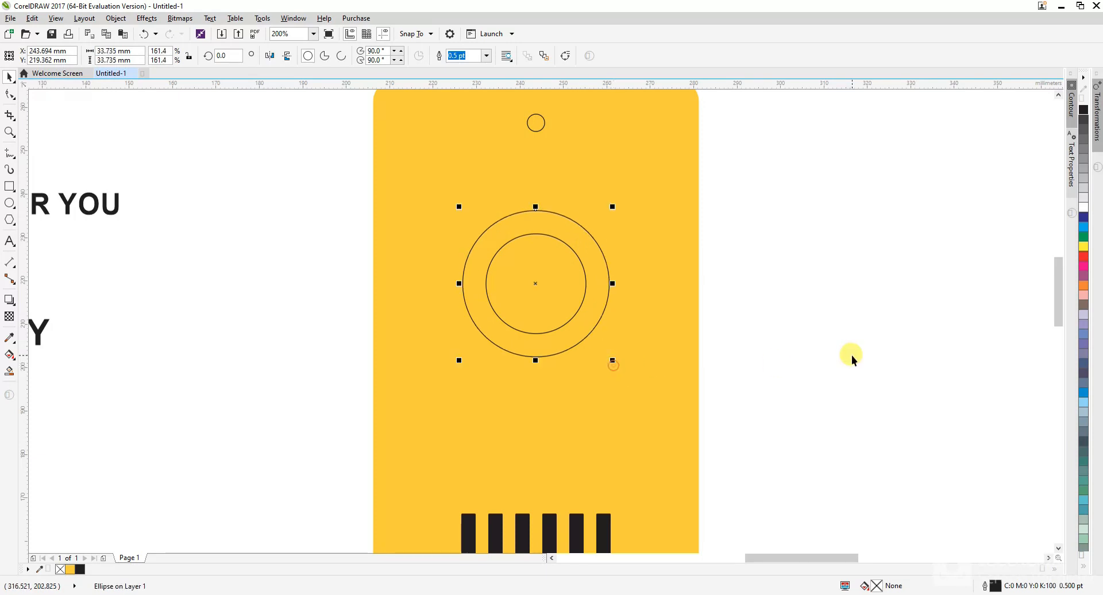
click(849, 357)
Shrink the inner circle slightly about its centre to widen the ring between the two circles.
click(581, 275)
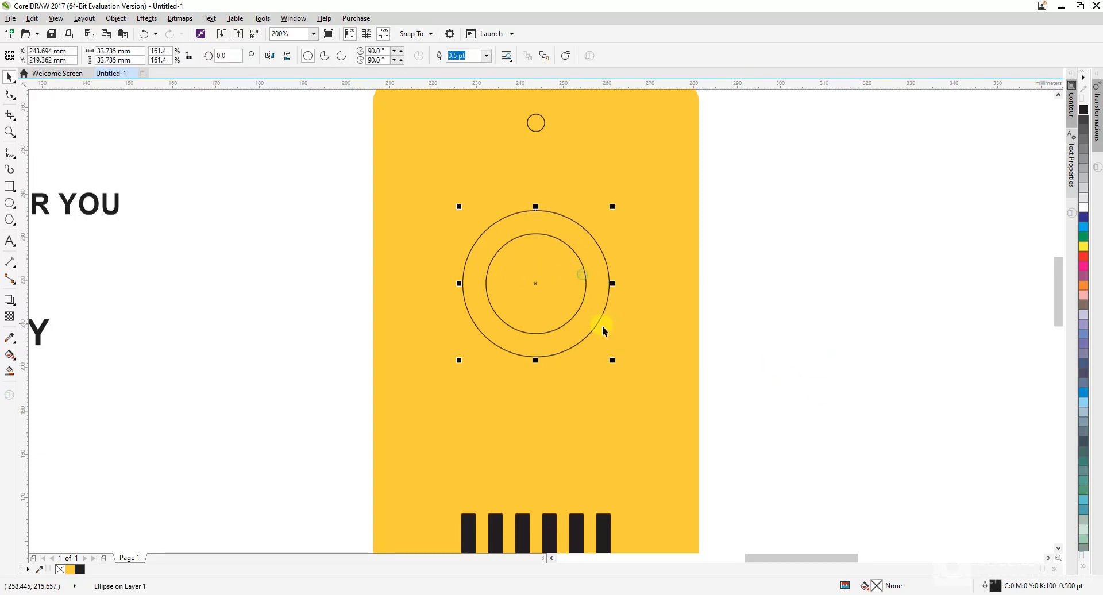
click(578, 305)
drag(594, 338, 587, 337)
click(780, 332)
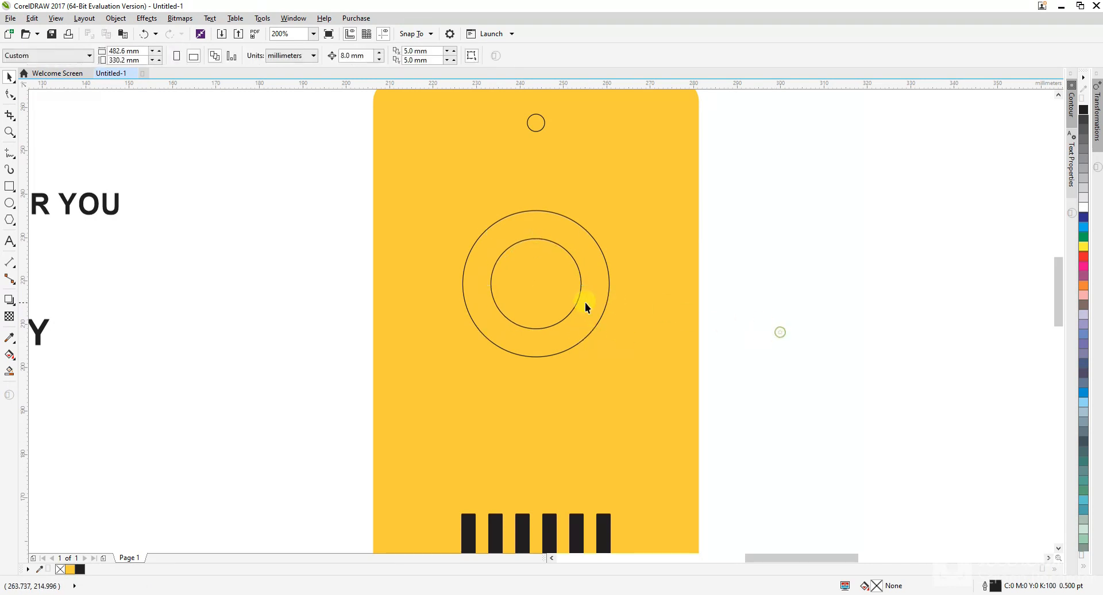
Move the PPBABA text onto the yellow tag, between the concentric circles and the black bars.
scroll(565, 298, down, 1)
drag(212, 422, 577, 358)
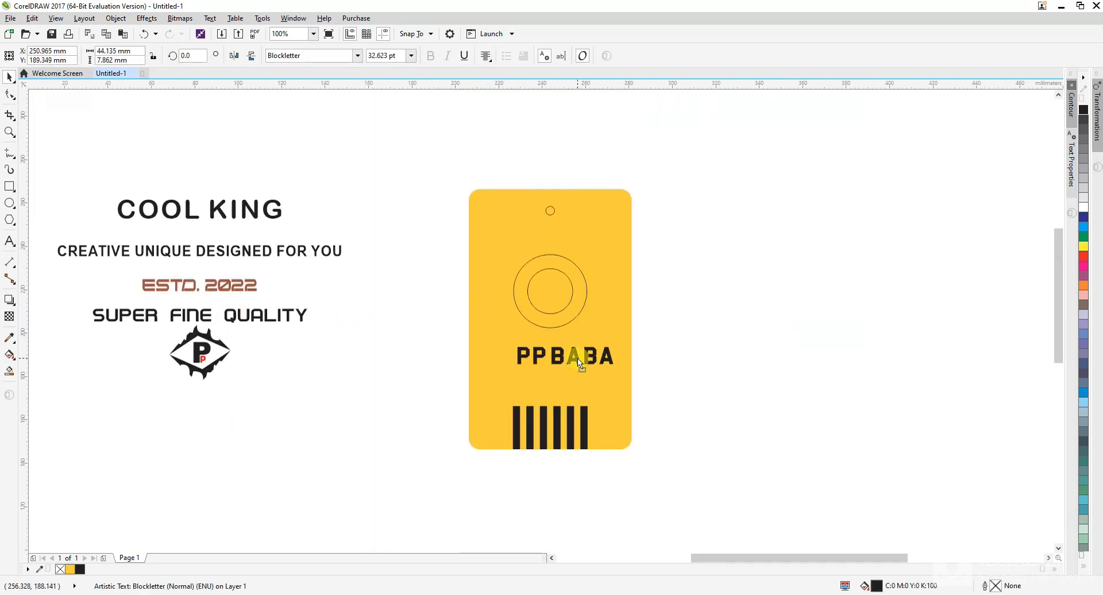
Centre the PPBABA text horizontally on the yellow tag and nudge it slightly upward.
scroll(603, 395, up, 1)
click(613, 397)
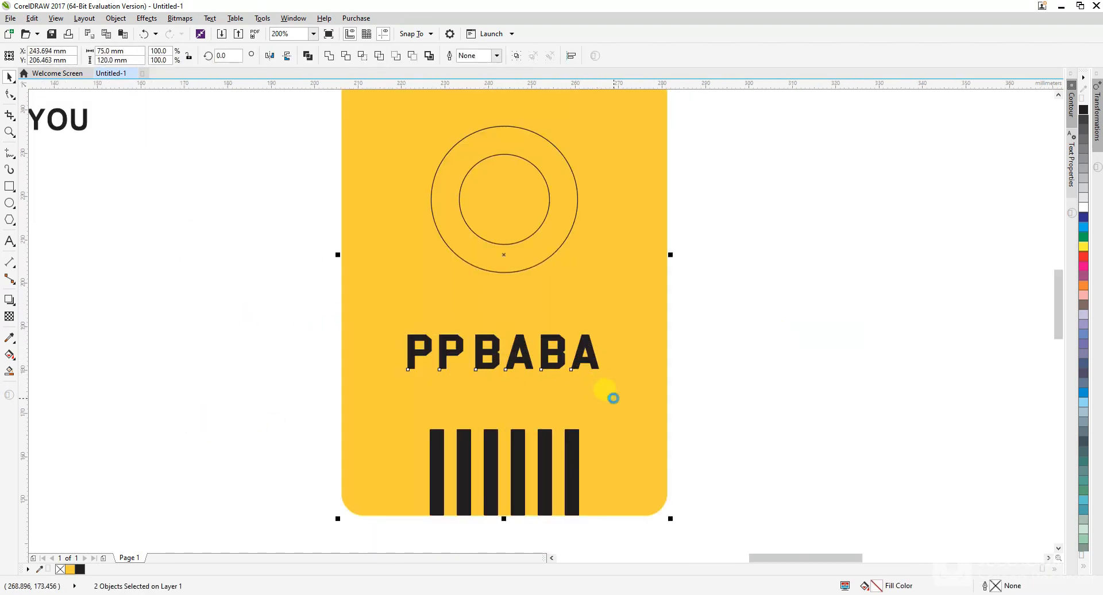
click(754, 309)
click(451, 363)
drag(478, 362, 479, 351)
Change the font of the PPBABA text on the tag to BloodWax and recentre it on the tag.
click(357, 56)
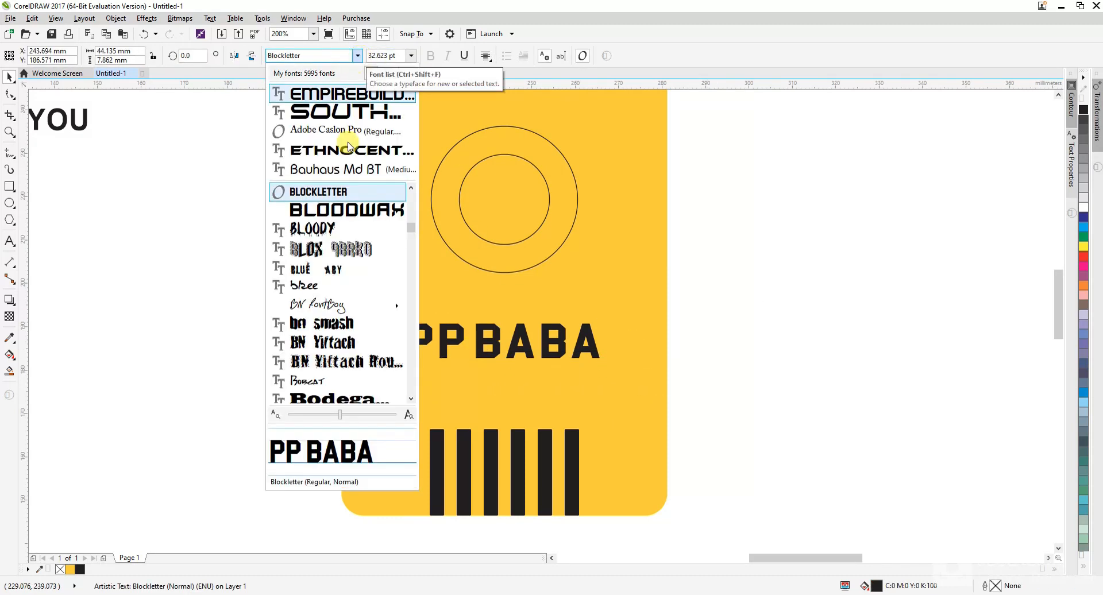
click(333, 208)
shift+click(444, 381)
click(808, 339)
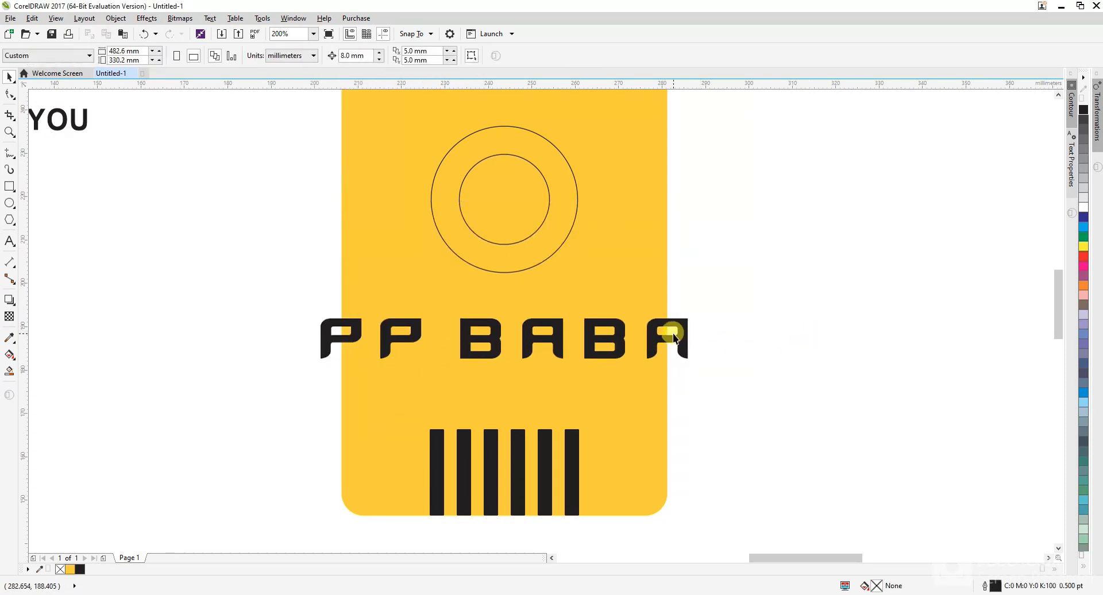
Shrink the PP BABA text to about 23.6 pt and tighten its letter spacing so it fits within the tag.
click(683, 349)
drag(685, 362, 585, 368)
key(F10)
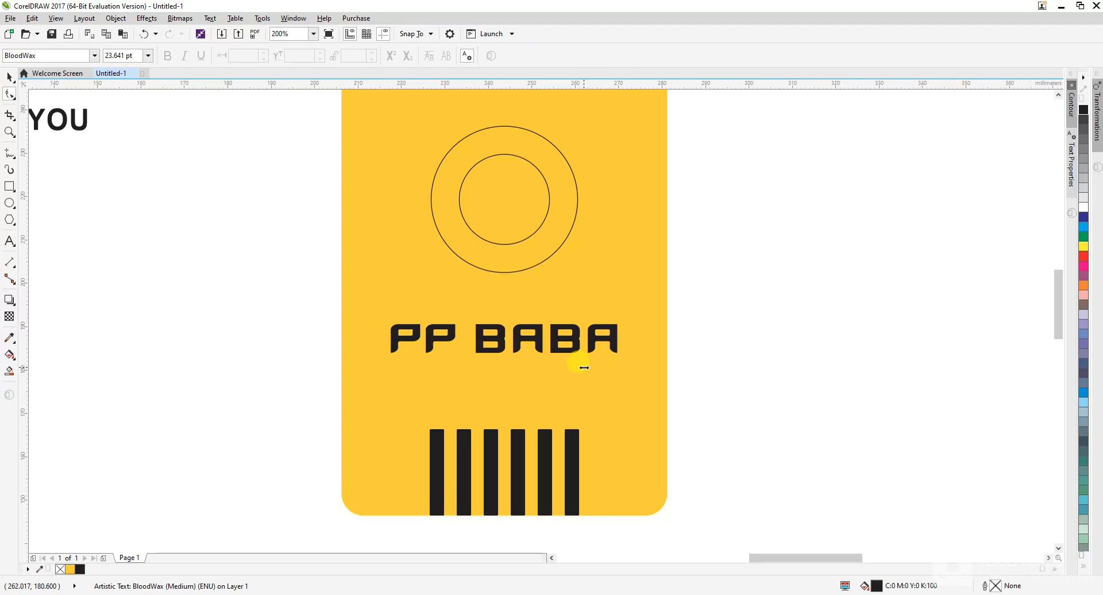
key(space)
Centre the resized PP BABA text horizontally on the yellow rectangle.
click(590, 387)
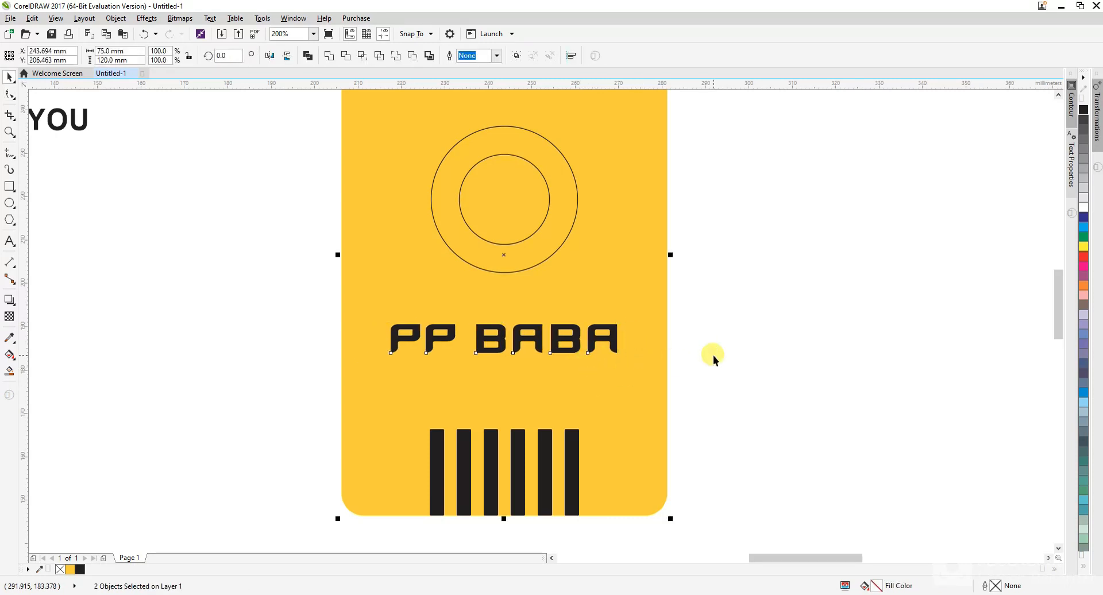
click(713, 355)
key(space)
key(space)
click(609, 346)
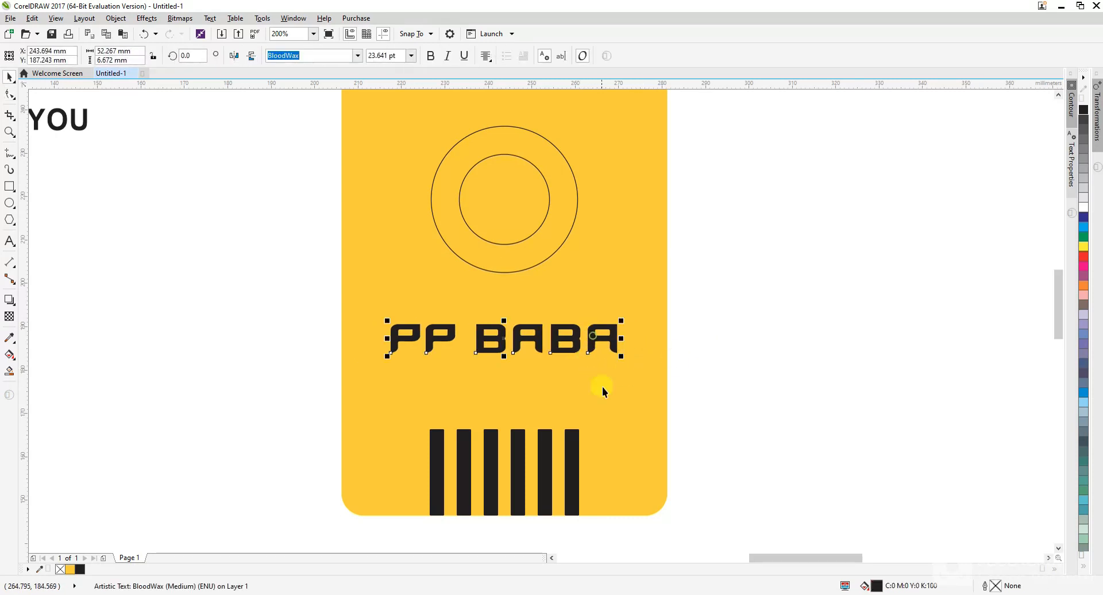
shift+click(604, 389)
click(708, 370)
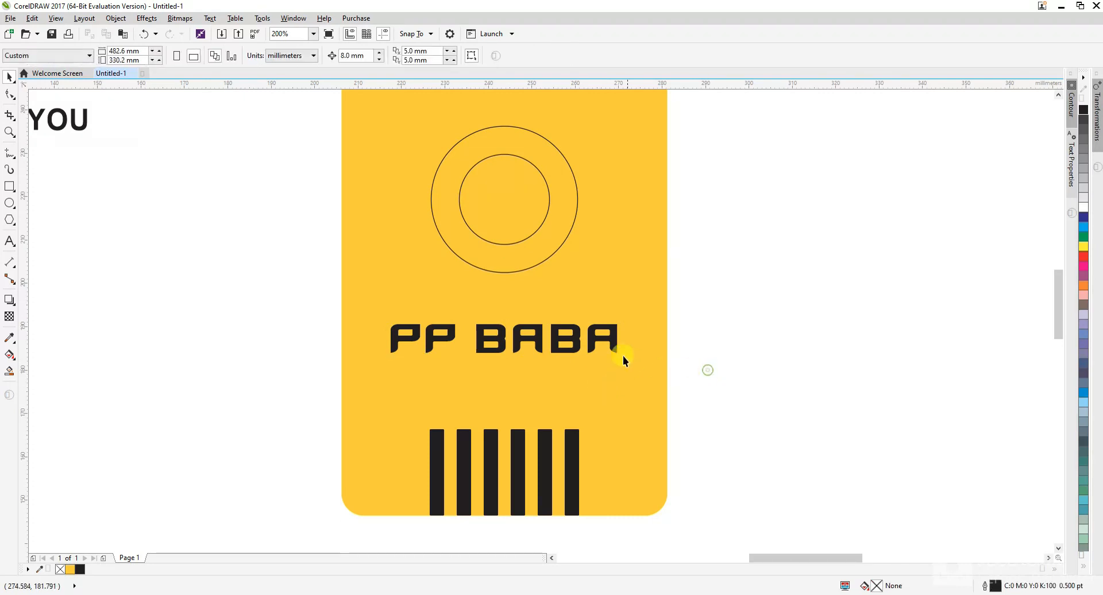
Enlarge the PP BABA text about its centre to about 27.1 pt, tighten its letter spacing, and nudge it up slightly.
click(552, 343)
scroll(544, 346, up, 2)
key(space)
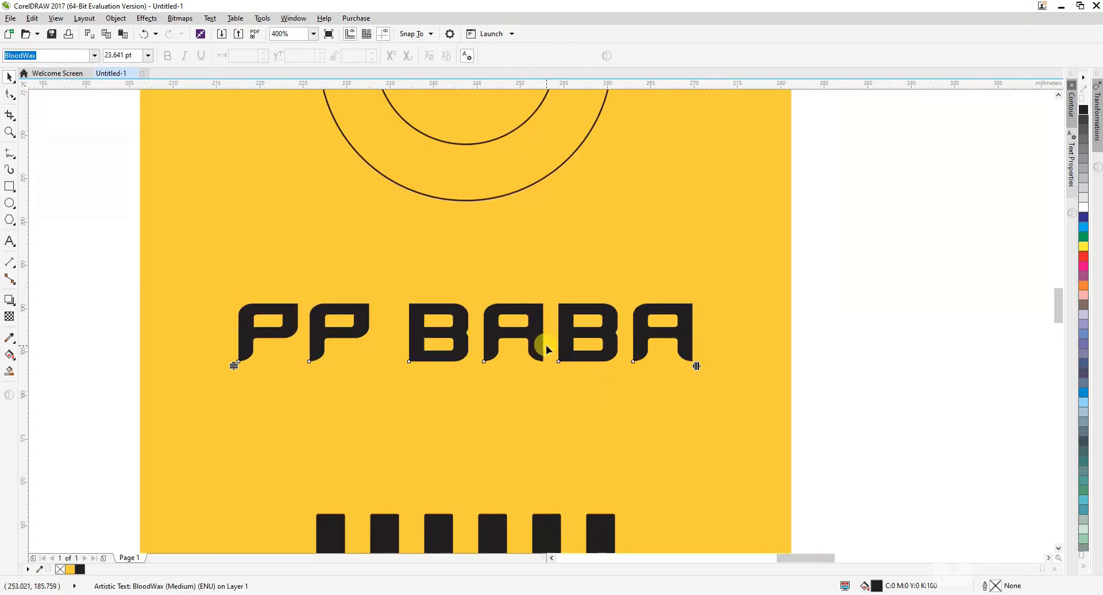
mouse_move(696, 366)
mouse_down()
mouse_move(645, 372)
mouse_move(706, 383)
mouse_up()
key(space)
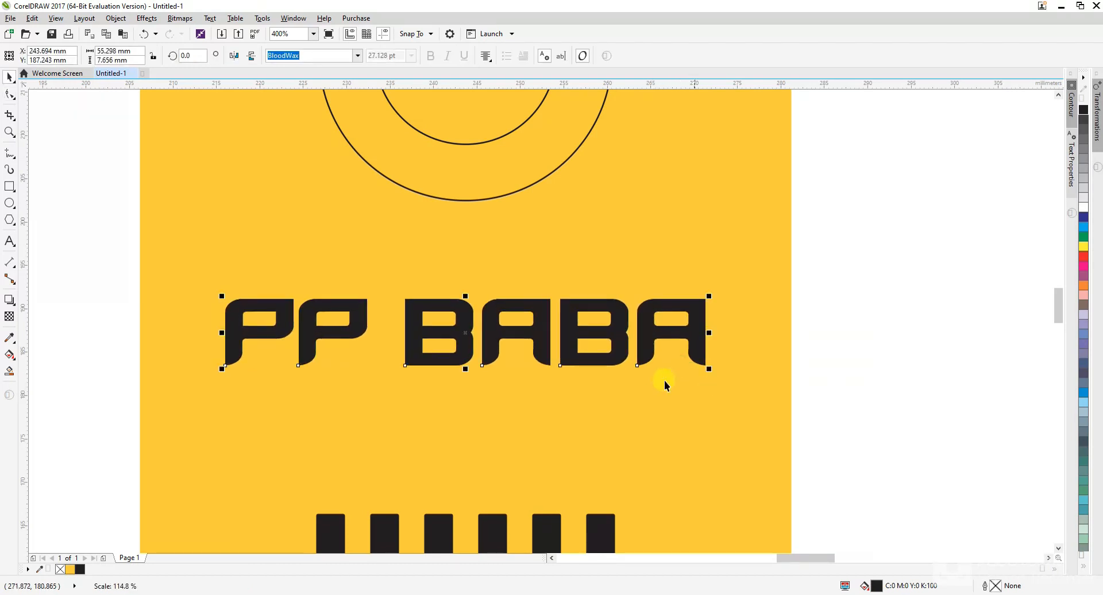
drag(572, 345, 573, 339)
scroll(509, 310, down, 1)
click(176, 313)
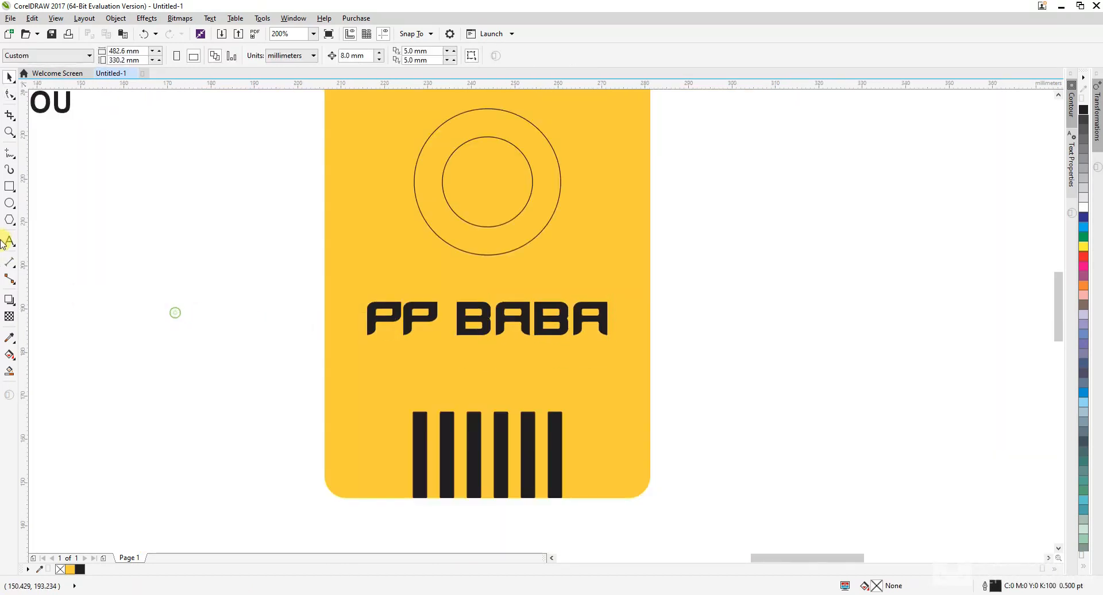
Draw a thin rectangle about 55.6 by 1.3 mm just below the PP BABA text and centre it under the text.
click(9, 187)
scroll(356, 339, up, 1)
drag(308, 313, 794, 325)
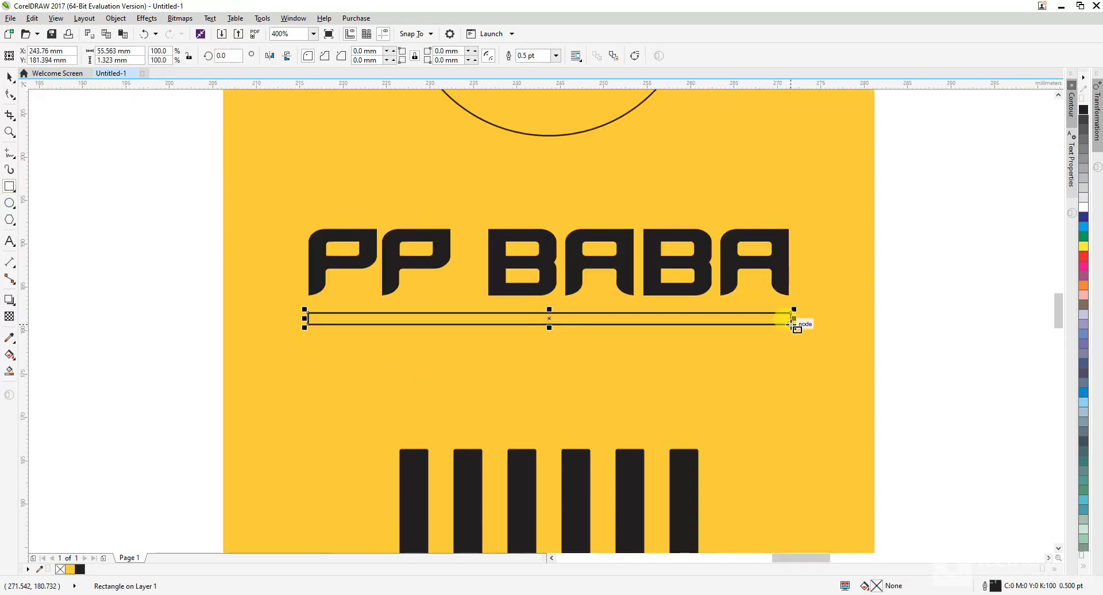
key(space)
shift+click(777, 281)
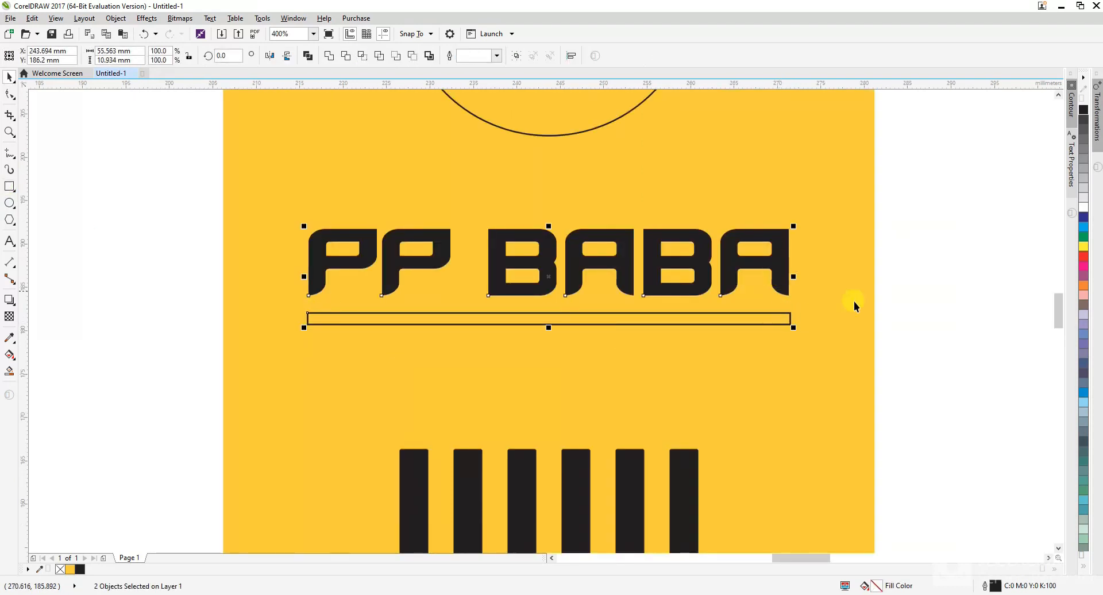
click(935, 292)
Fill the thin rectangle under PP BABA with black.
drag(934, 288, 256, 363)
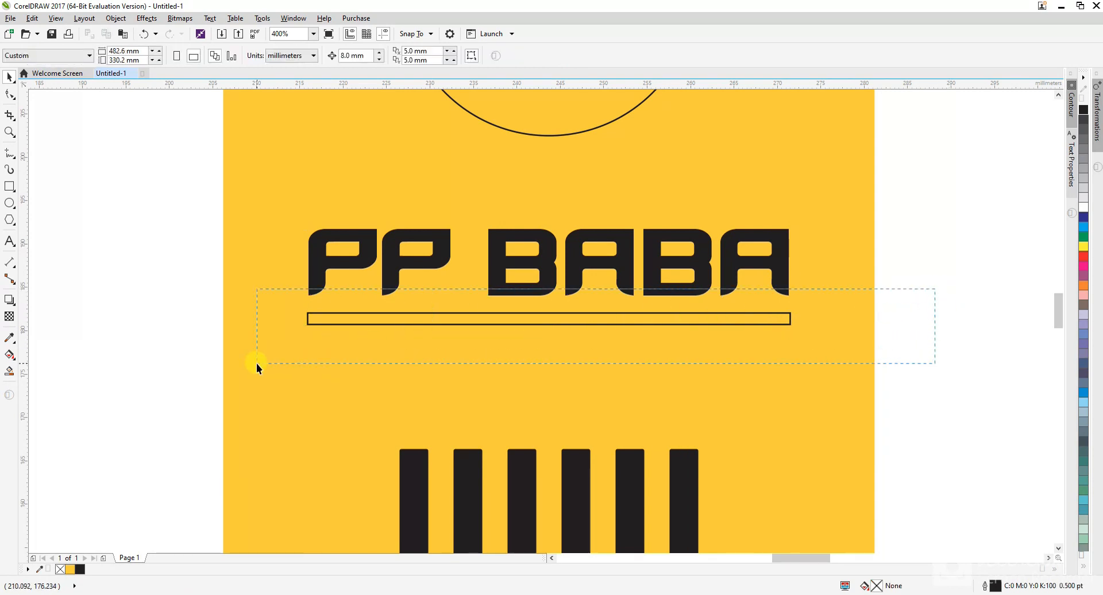
click(1083, 109)
click(912, 367)
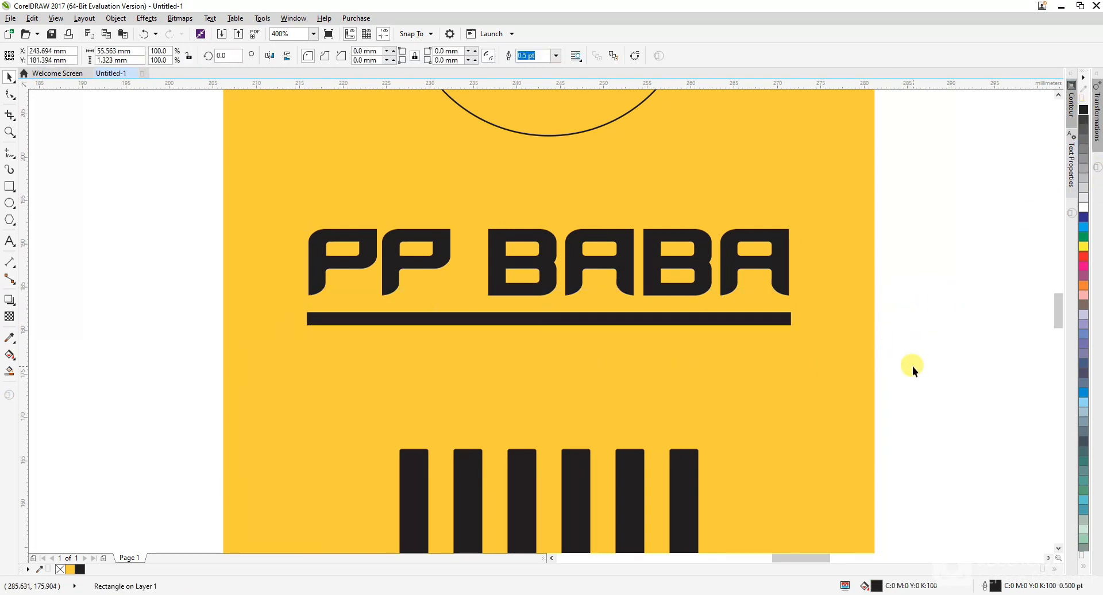
Thin the black underline bar to about 0.86 mm high about its centre and remove its outline.
click(582, 321)
scroll(563, 321, up, 2)
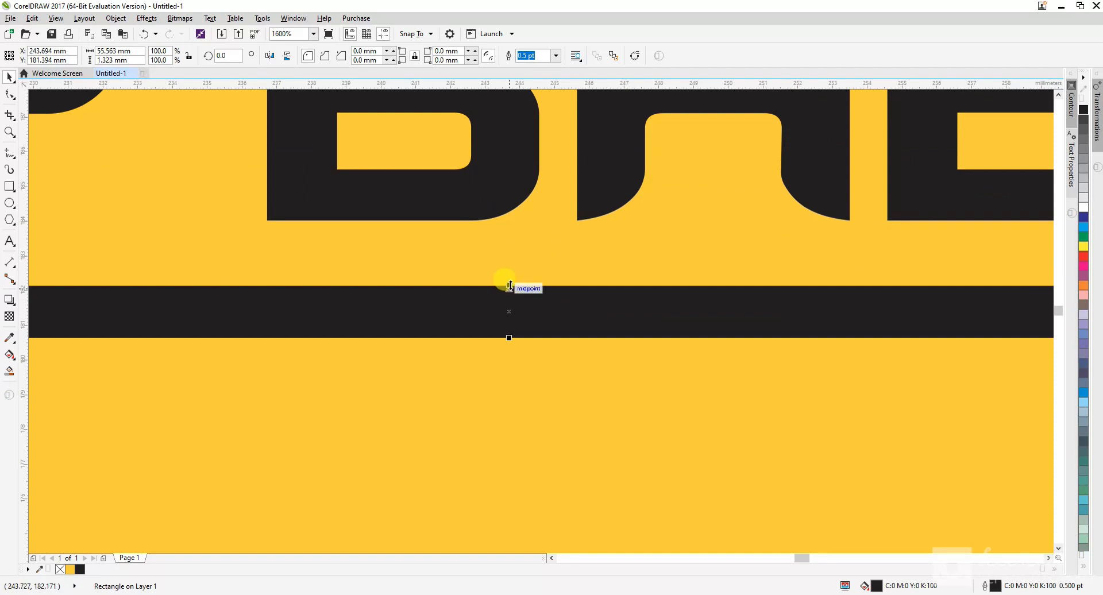
drag(510, 286, 509, 293)
click(1086, 566)
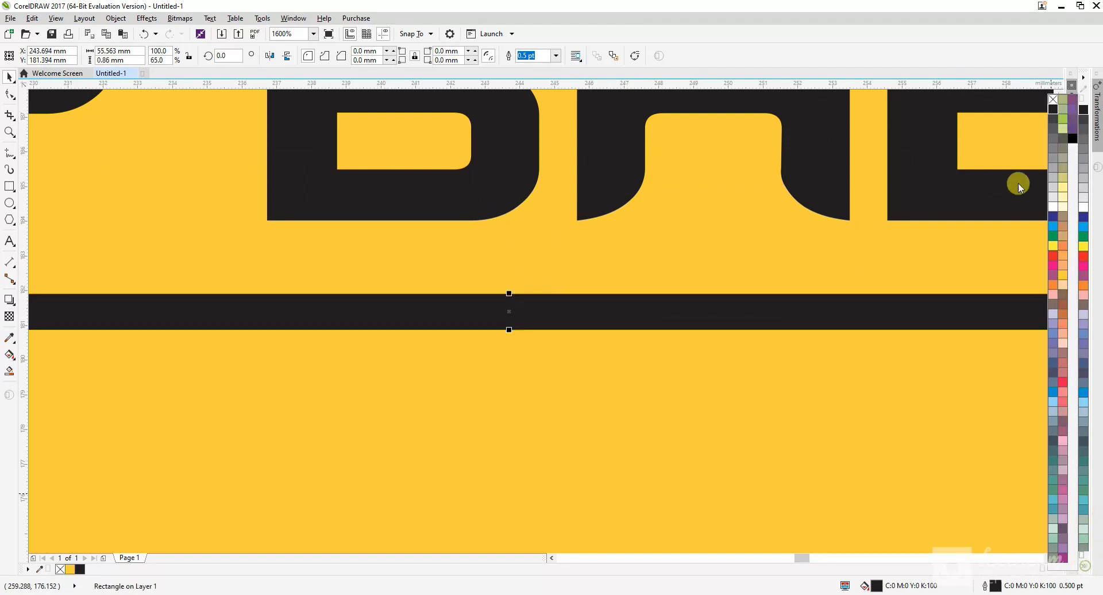
right_click(1053, 100)
scroll(560, 318, down, 2)
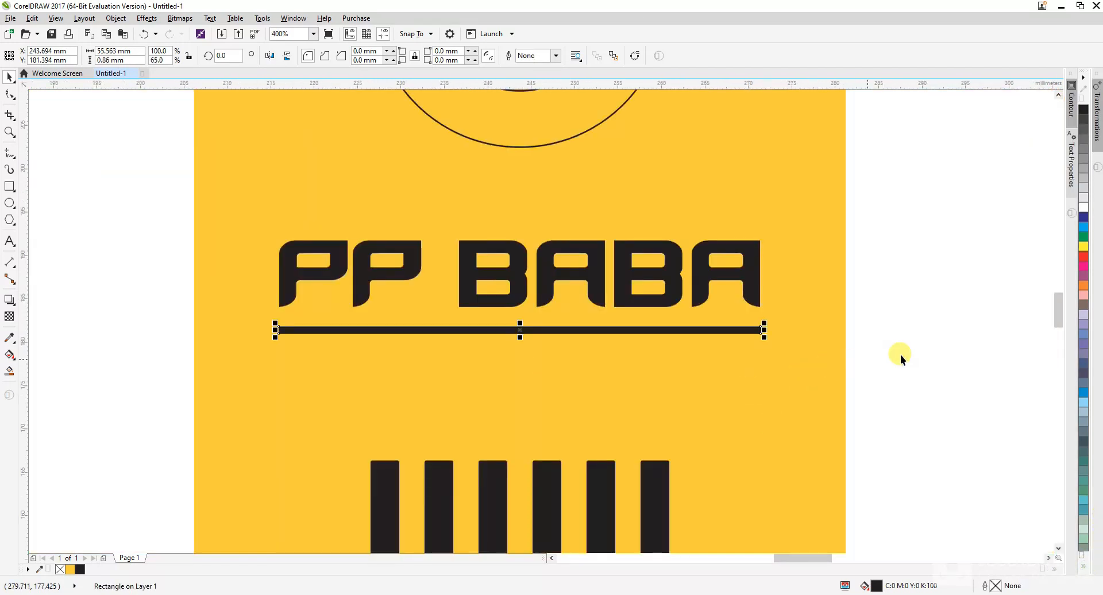
click(938, 349)
Align the underline bar with the centre of the PP BABA text and fully round the bar's ends.
click(746, 328)
shift+click(751, 288)
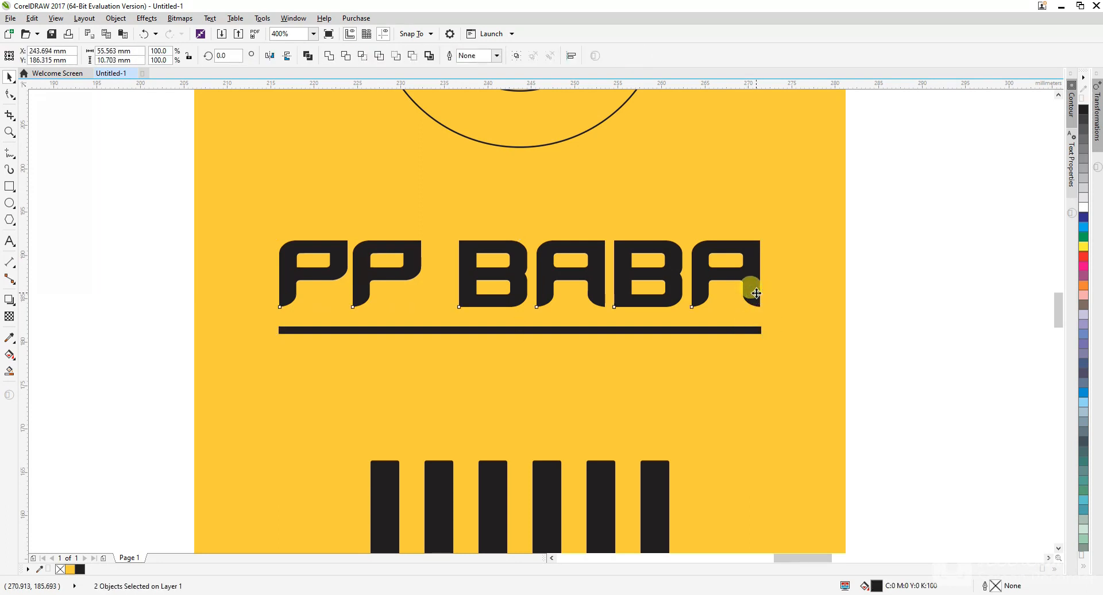
click(891, 332)
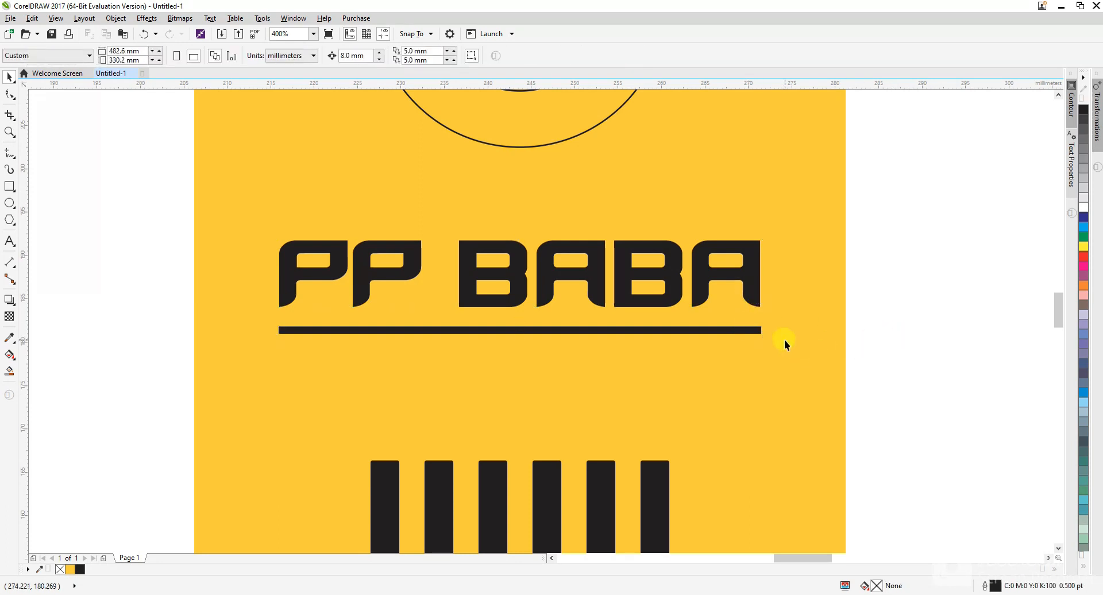
click(752, 329)
key(F10)
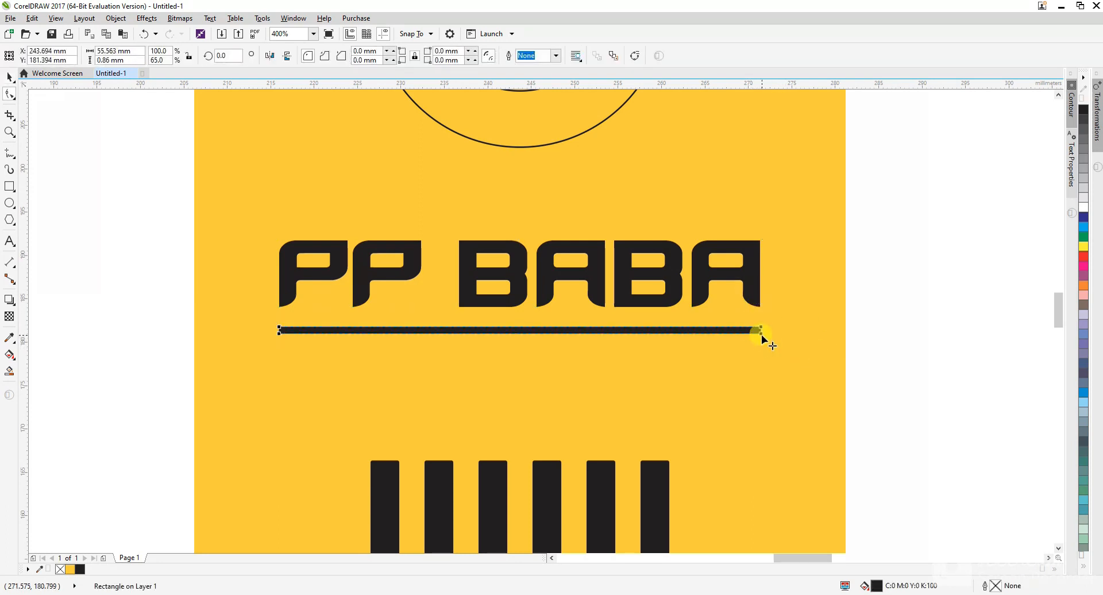
drag(762, 334, 645, 343)
key(space)
click(909, 343)
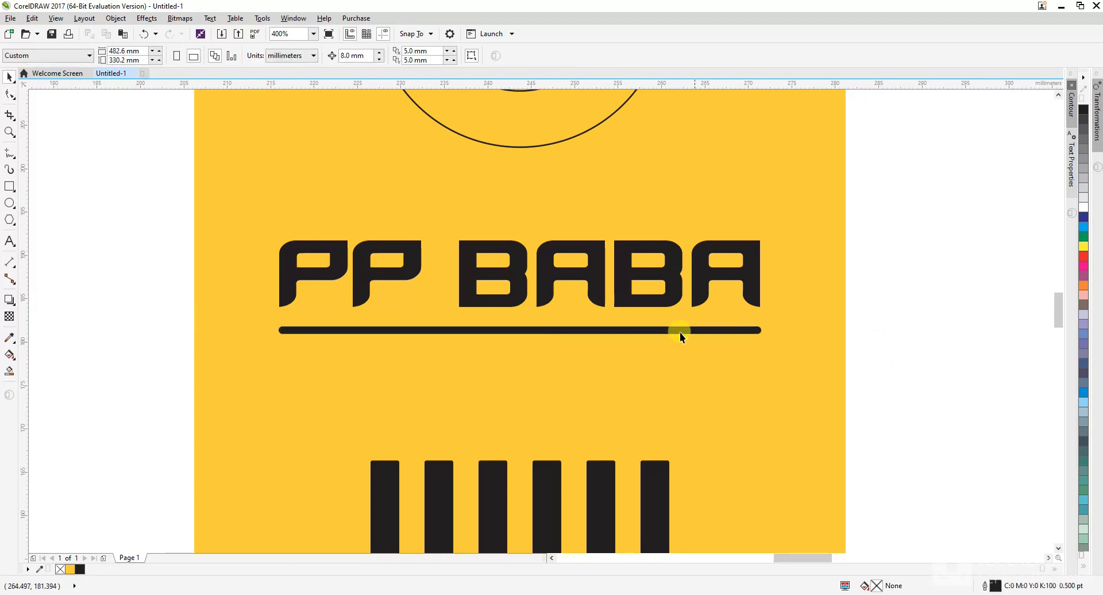
Move the SUPER FINE QUALITY text below the underline bar, shrink it to less than the bar's width, and centre it under the bar.
key(F3)
key(F3)
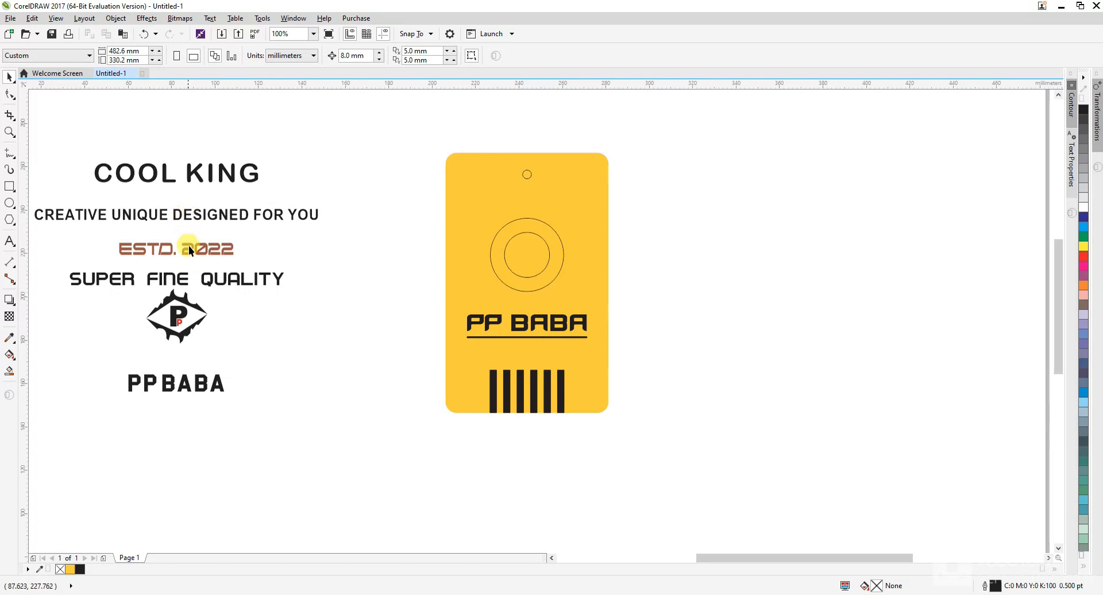
drag(204, 281, 552, 351)
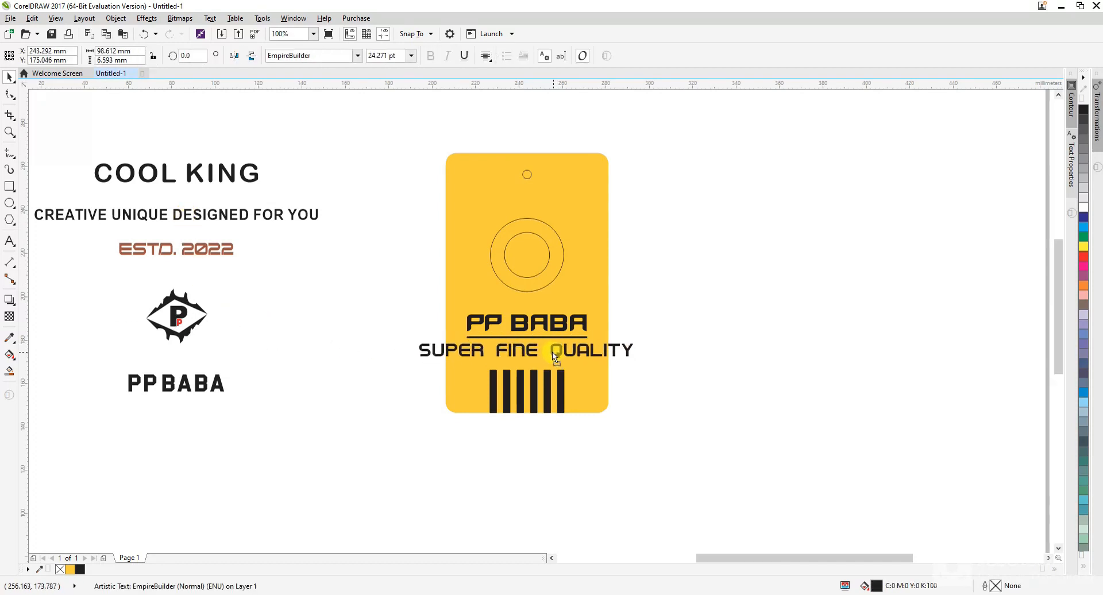
scroll(553, 350, up, 1)
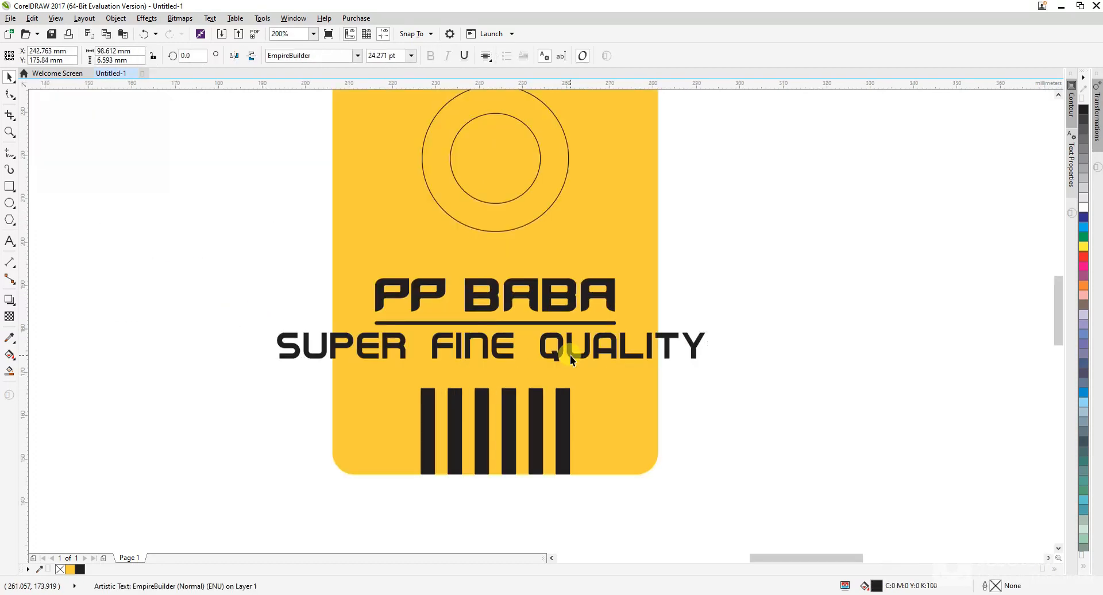
drag(705, 368, 592, 358)
drag(490, 320, 494, 320)
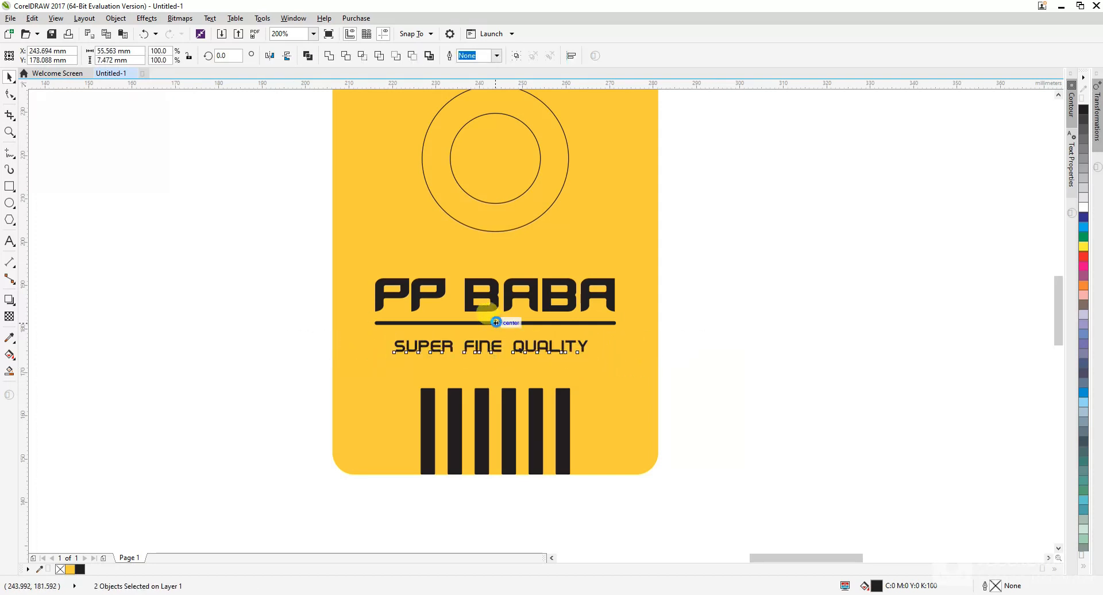
click(727, 348)
Shift PP BABA, the bar and the tagline slightly down, and move SUPER FINE QUALITY closer to the bar.
drag(318, 269, 320, 269)
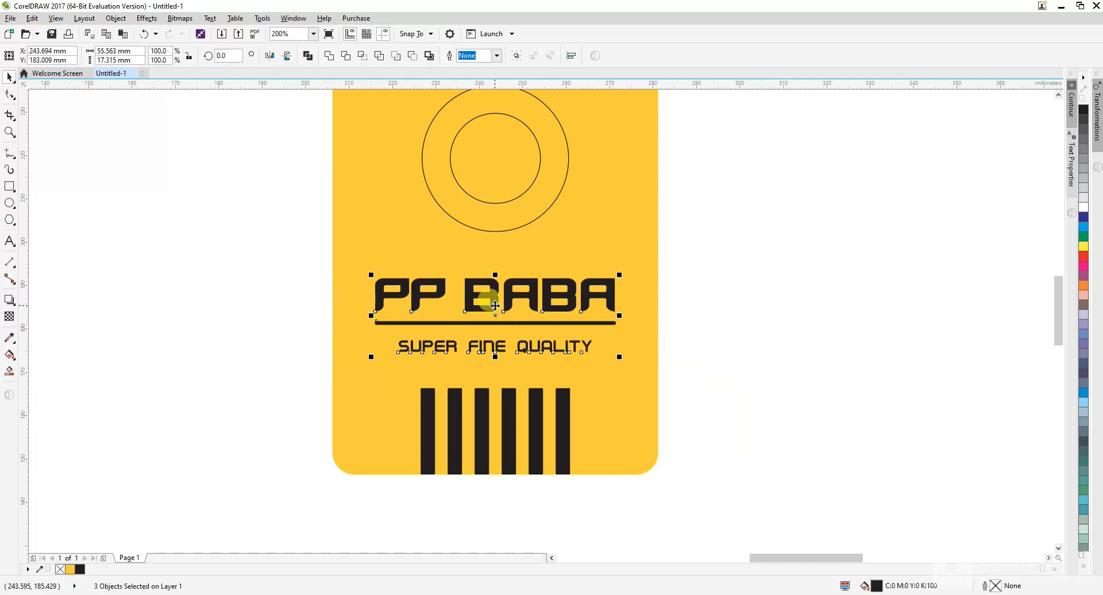
drag(493, 304, 495, 319)
click(770, 386)
scroll(511, 367, up, 2)
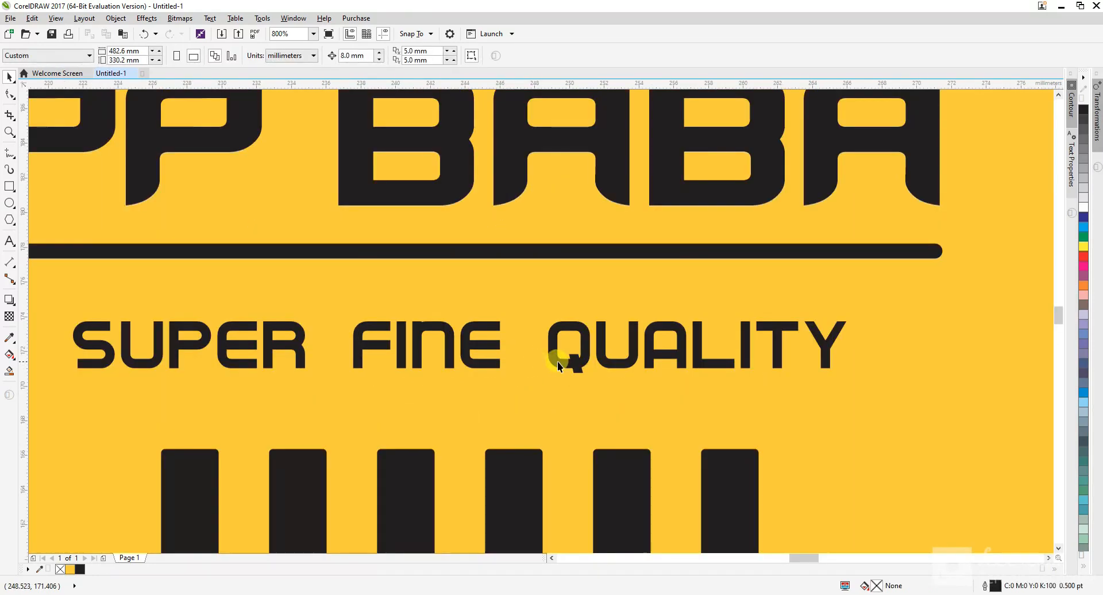
drag(557, 361, 559, 338)
scroll(820, 377, down, 2)
Move PP BABA, the bar and the tagline together down towards the black bars, and enlarge them slightly about their centre.
drag(825, 308, 291, 209)
scroll(512, 335, up, 1)
drag(512, 335, 513, 354)
scroll(578, 357, down, 1)
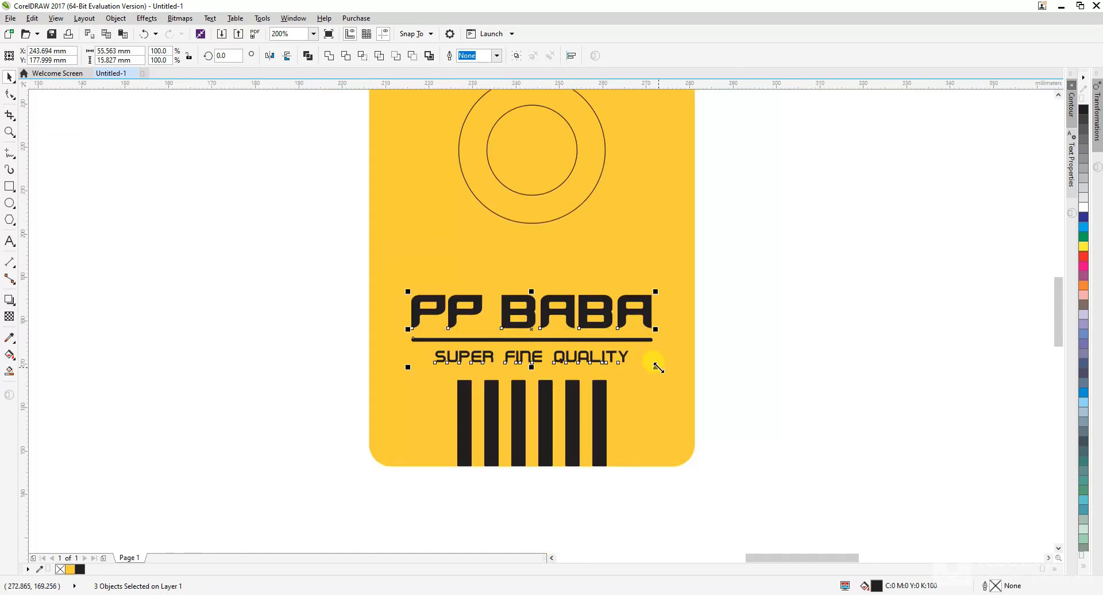
drag(658, 368, 672, 374)
click(635, 402)
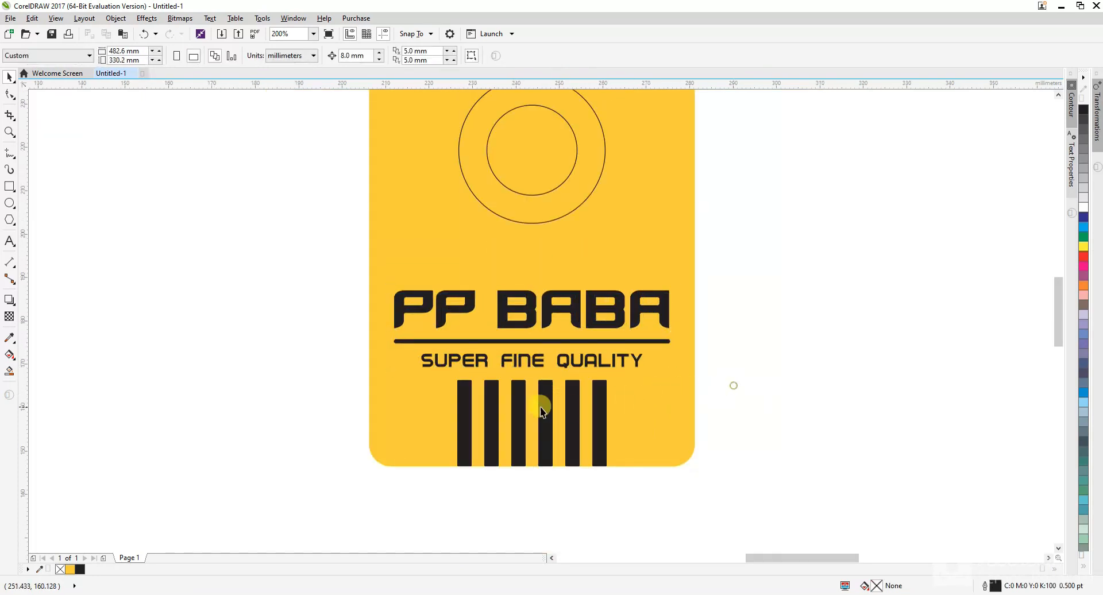
Move both concentric circles straight down, closer to the PP BABA text.
scroll(540, 406, down, 1)
drag(533, 313, 644, 343)
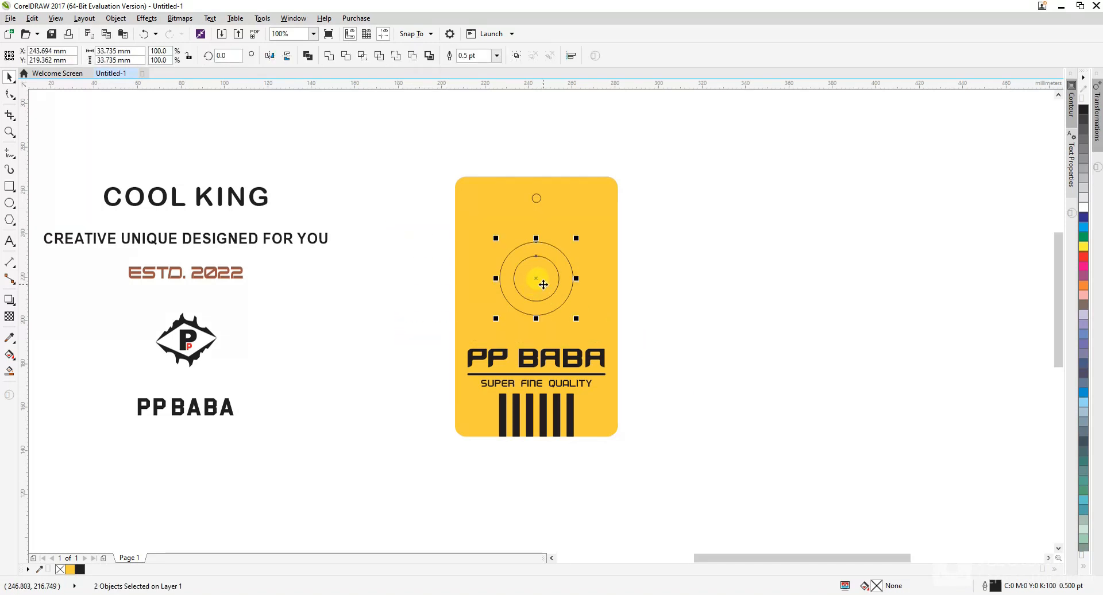
drag(541, 294, 541, 294)
click(768, 294)
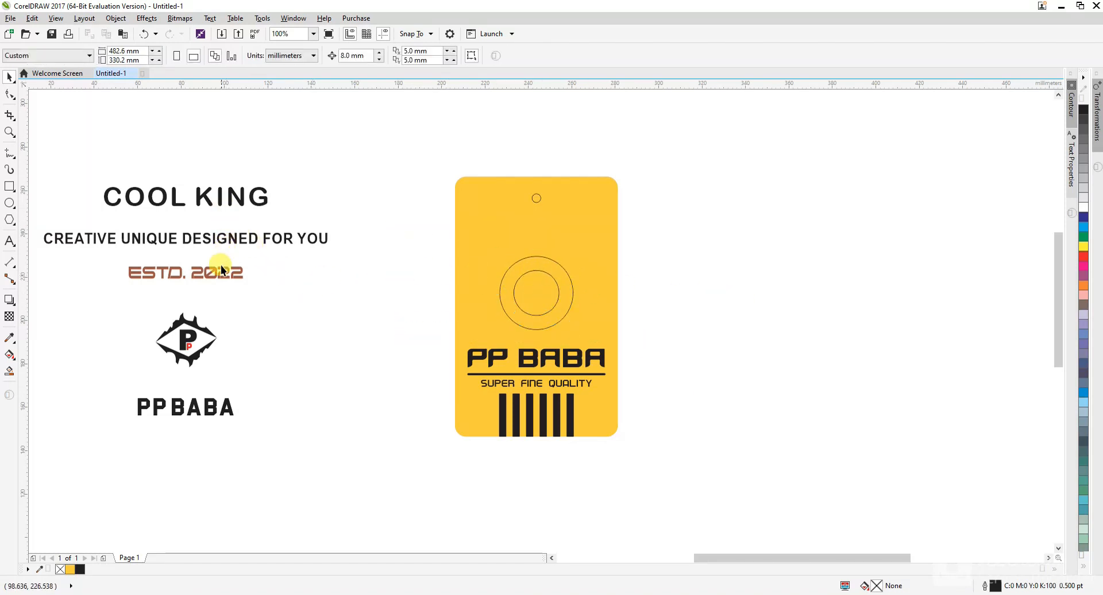
Recolour the ESTD. 2022 text white and fit it to the path of the inner circle.
drag(221, 269, 360, 307)
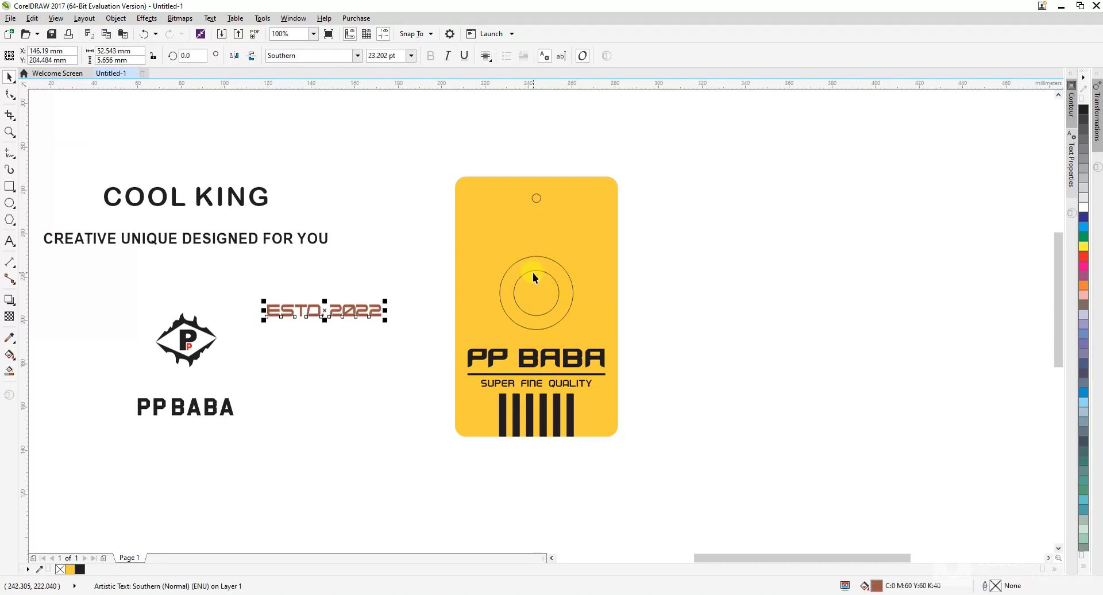
click(1081, 207)
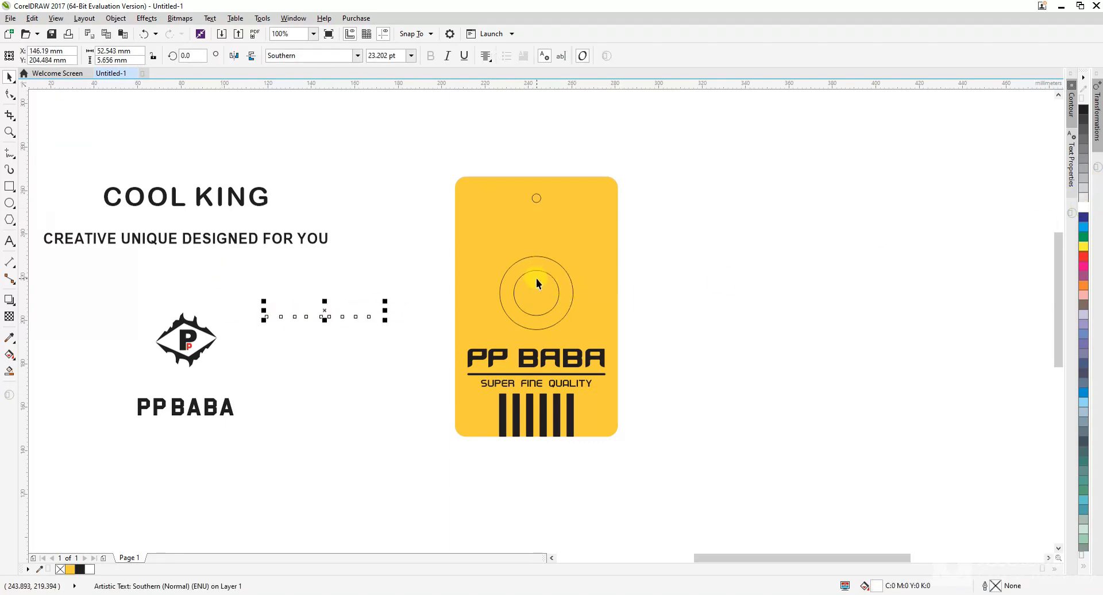
shift+click(536, 271)
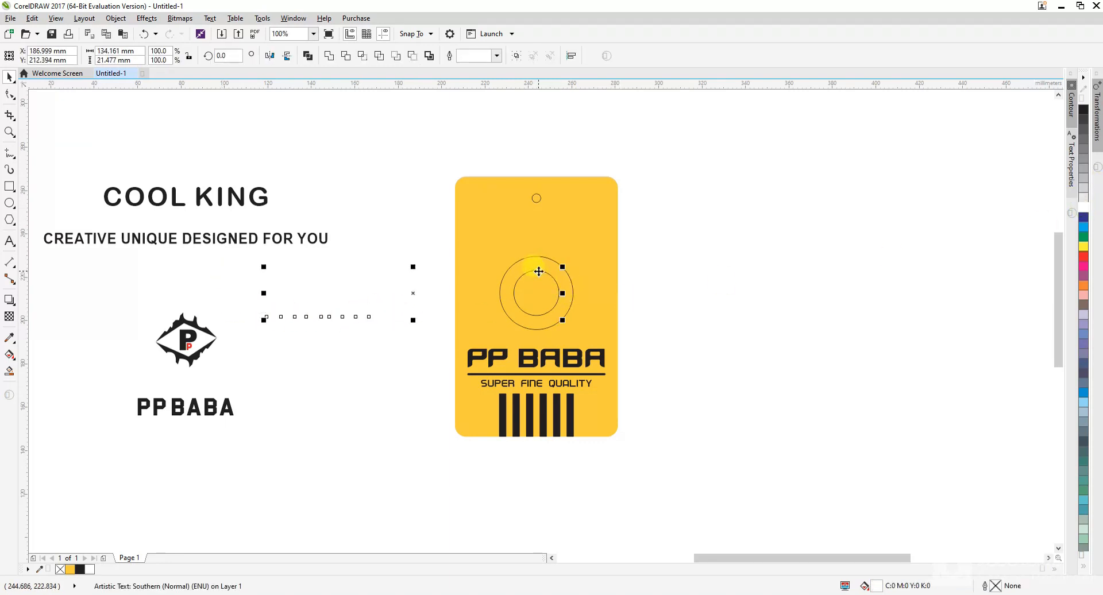
click(209, 17)
click(224, 202)
scroll(510, 295, up, 1)
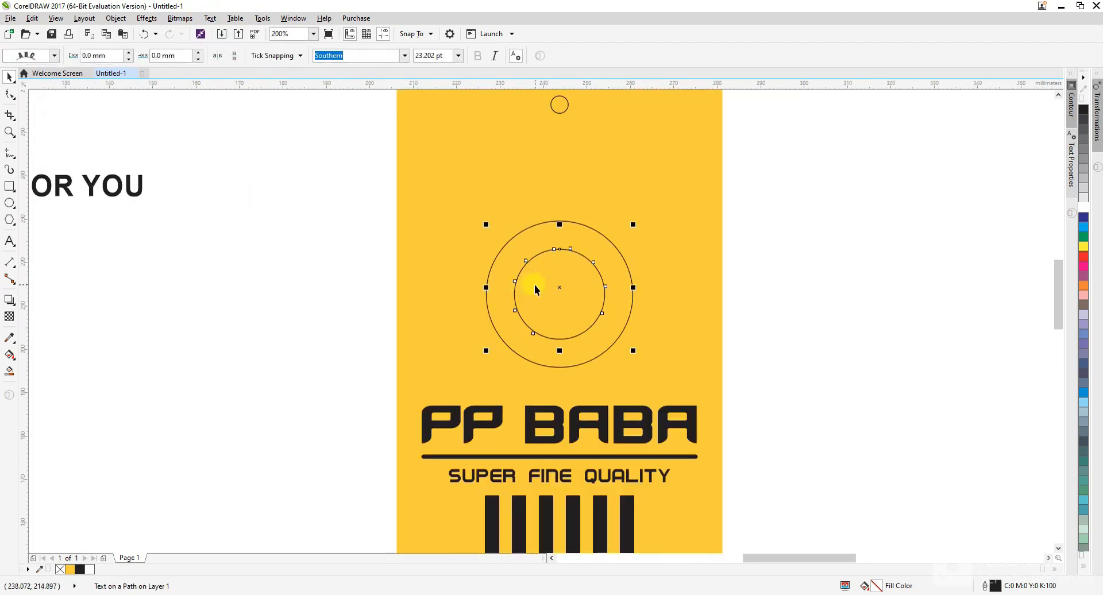
Widen the letter spacing of the ESTD. 2022 text around the inner circle with the Shape tool.
click(536, 284)
scroll(582, 256, up, 1)
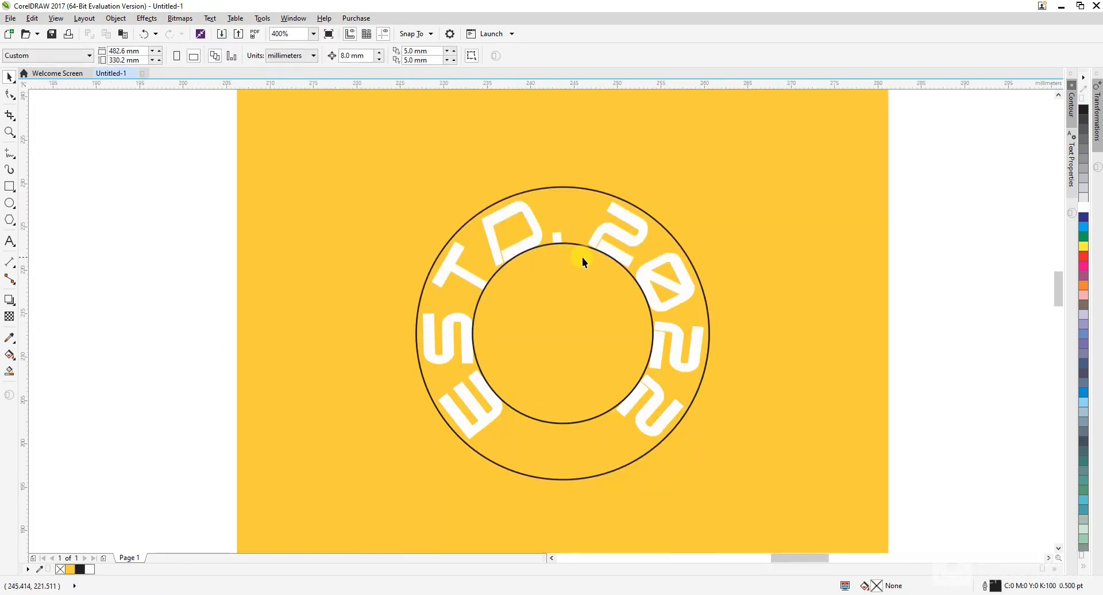
click(588, 240)
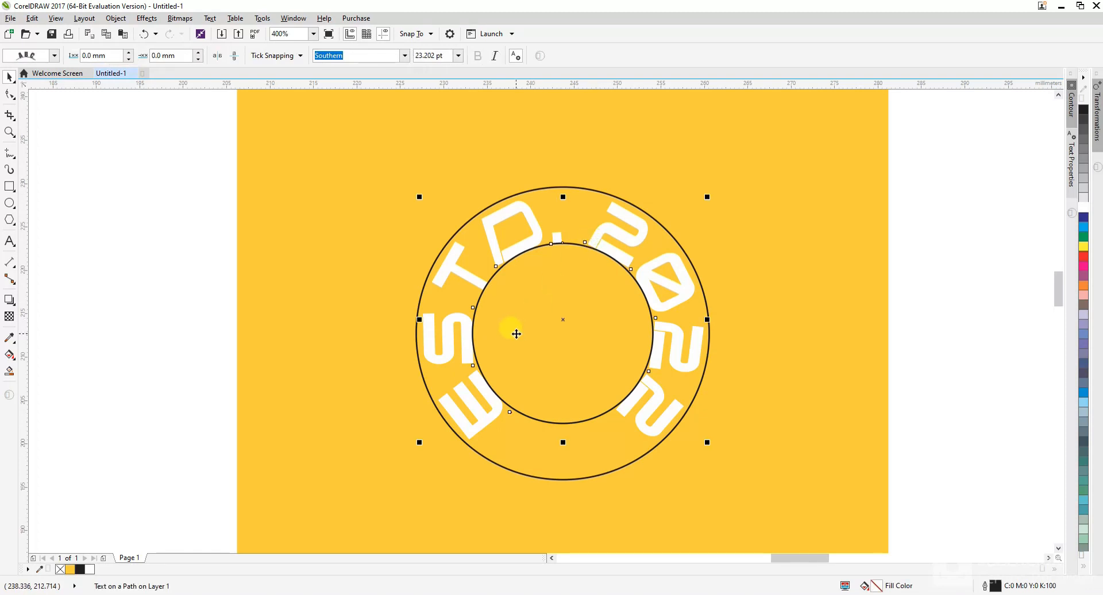
key(Escape)
key(F10)
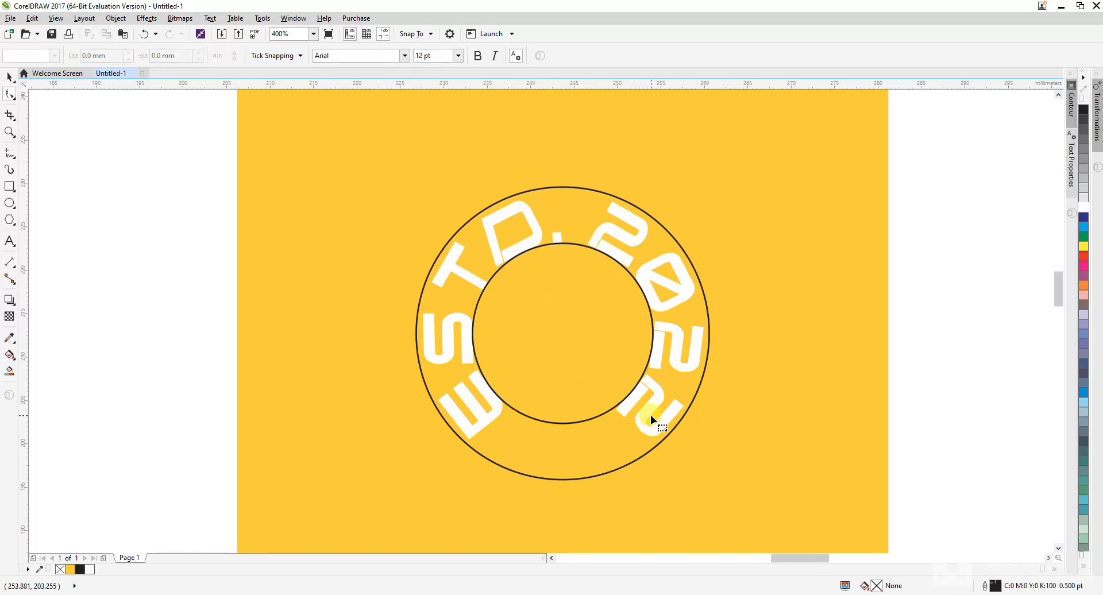
click(650, 414)
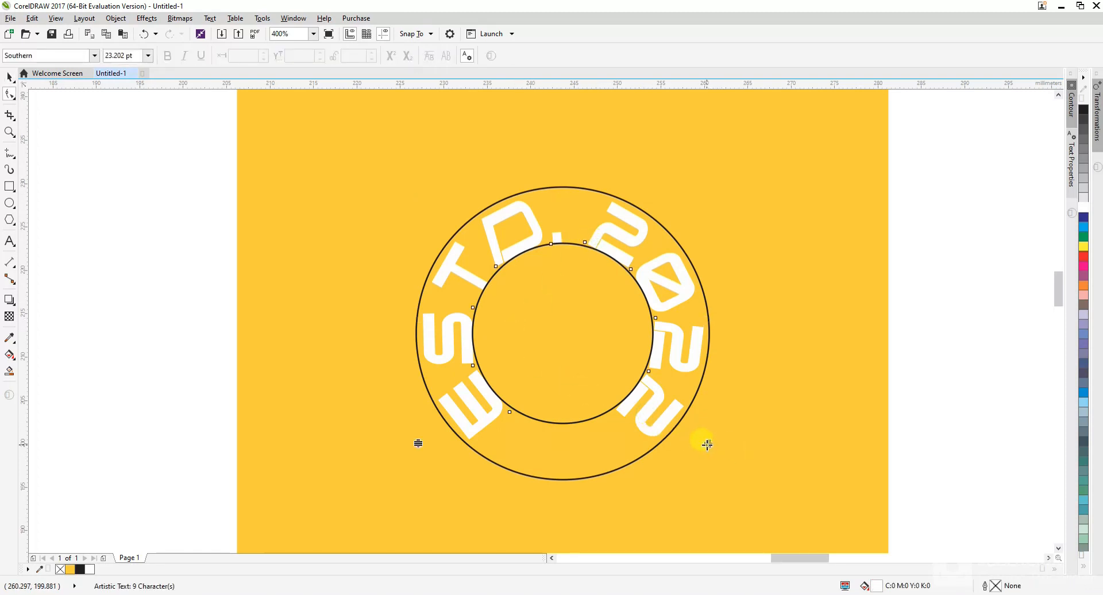
drag(707, 444, 708, 462)
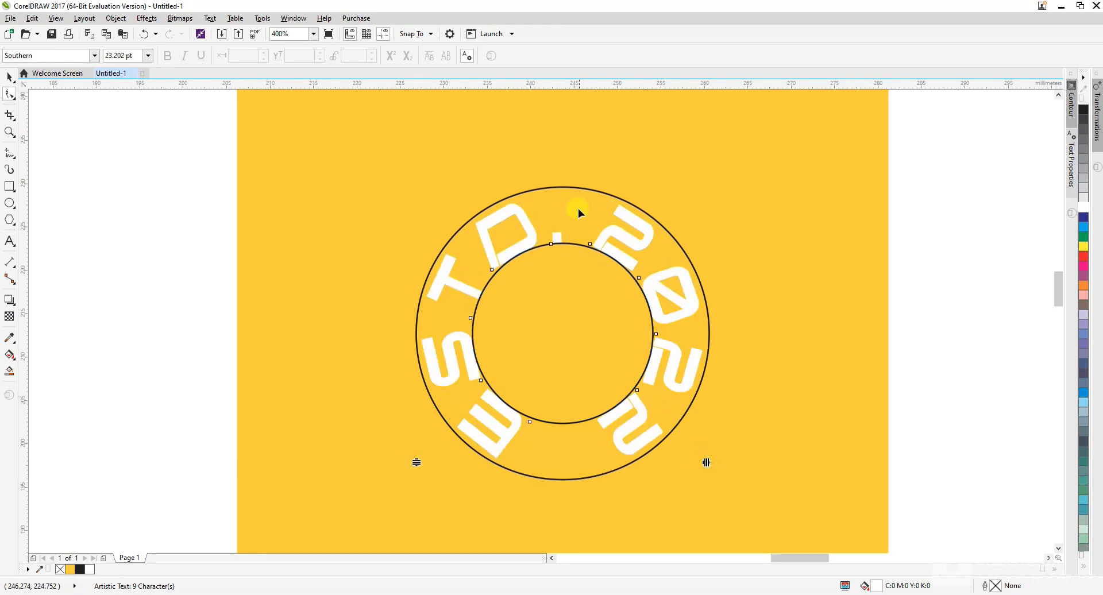
key(space)
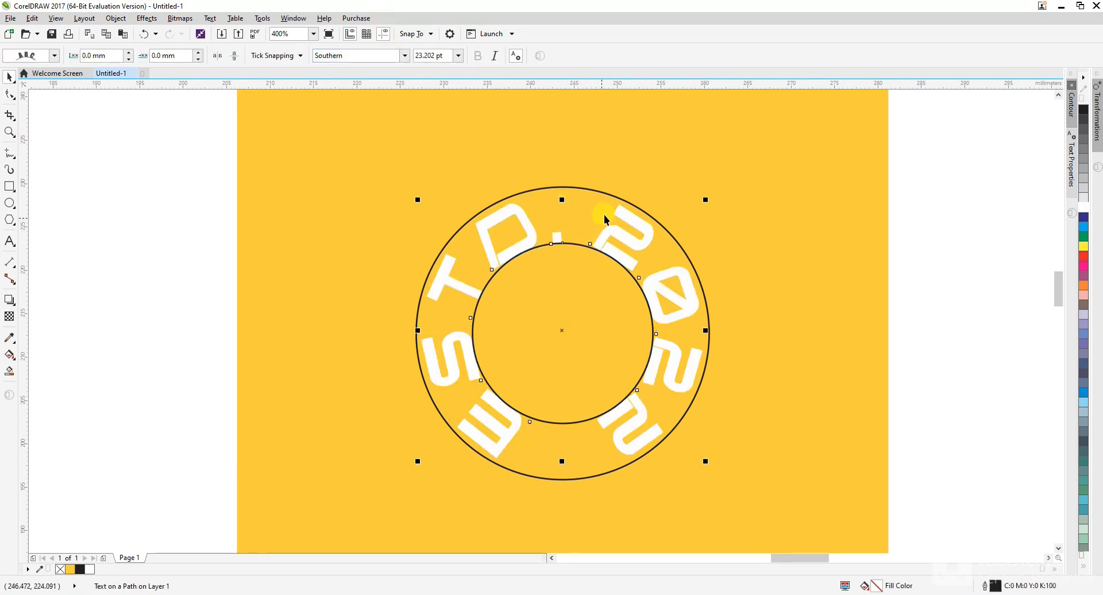
Reduce the ESTD. 2022 text's font size to 20 pt and then to 18 pt.
click(615, 209)
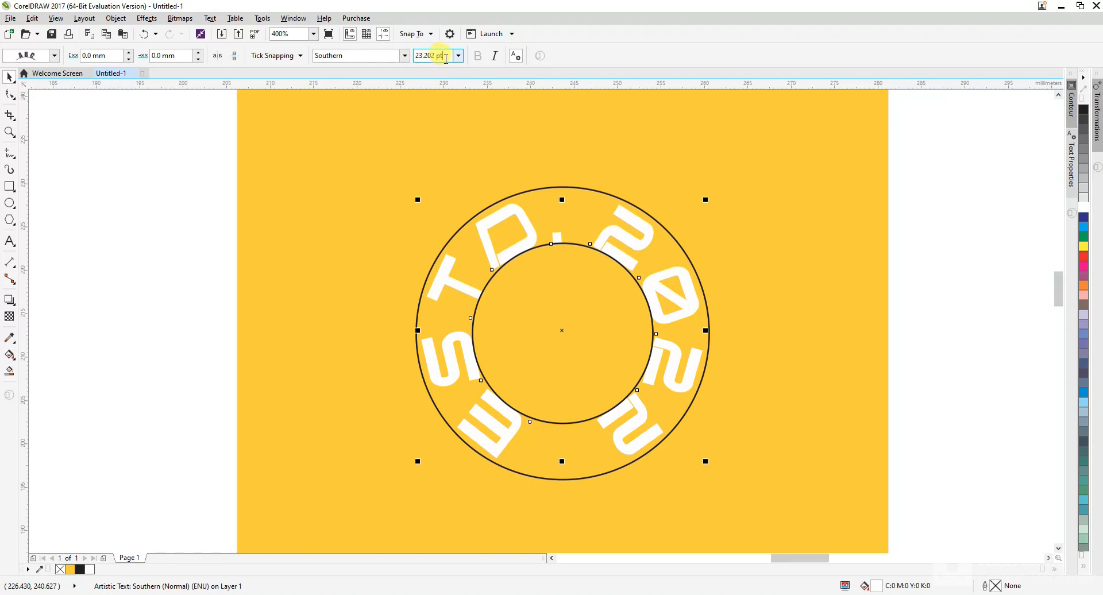
text(20)
key(Return)
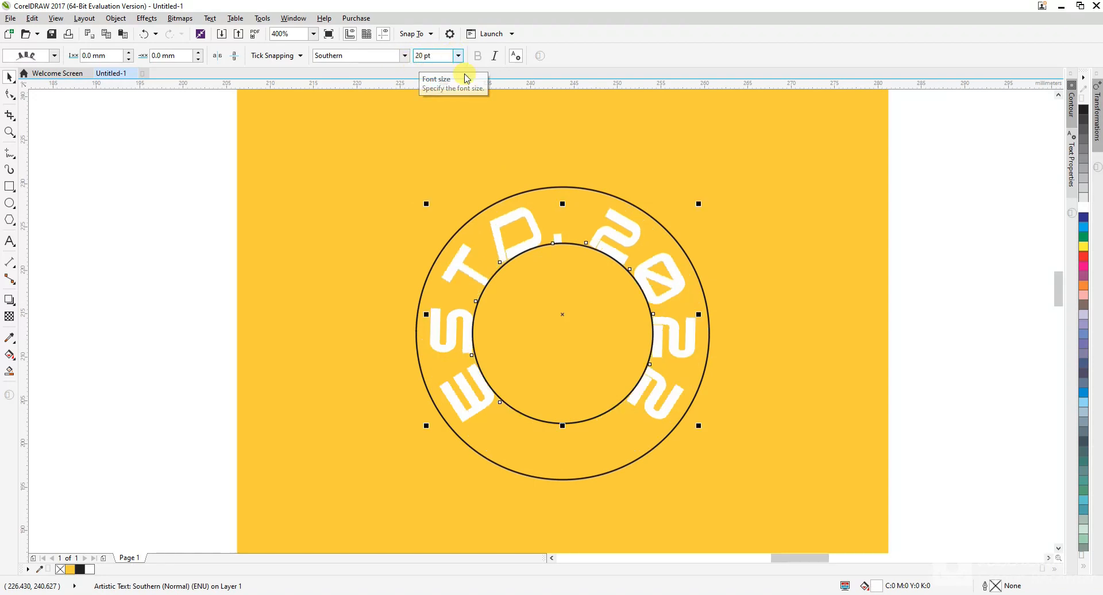
drag(437, 55, 402, 63)
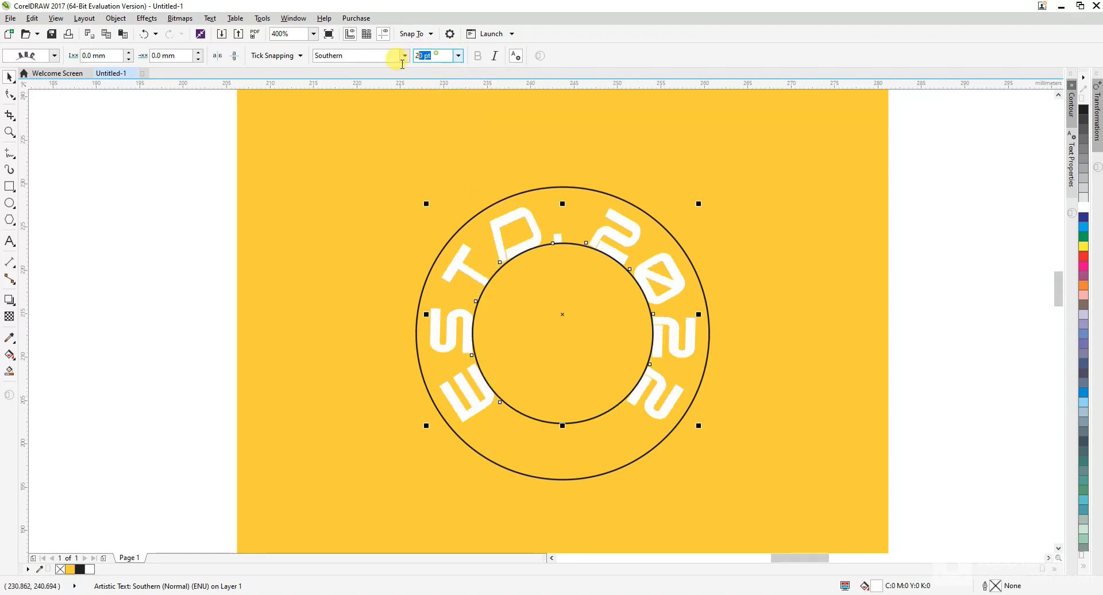
key(Return)
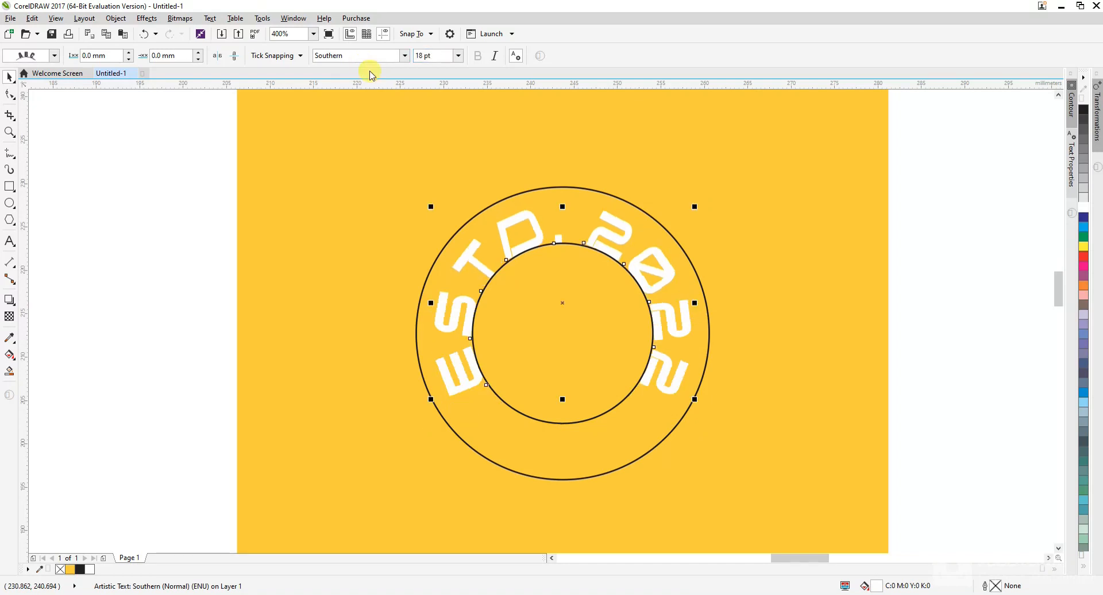
Spread the 18 pt ESTD. 2022 letters further around the circle and undo the last bit of widening.
key(F10)
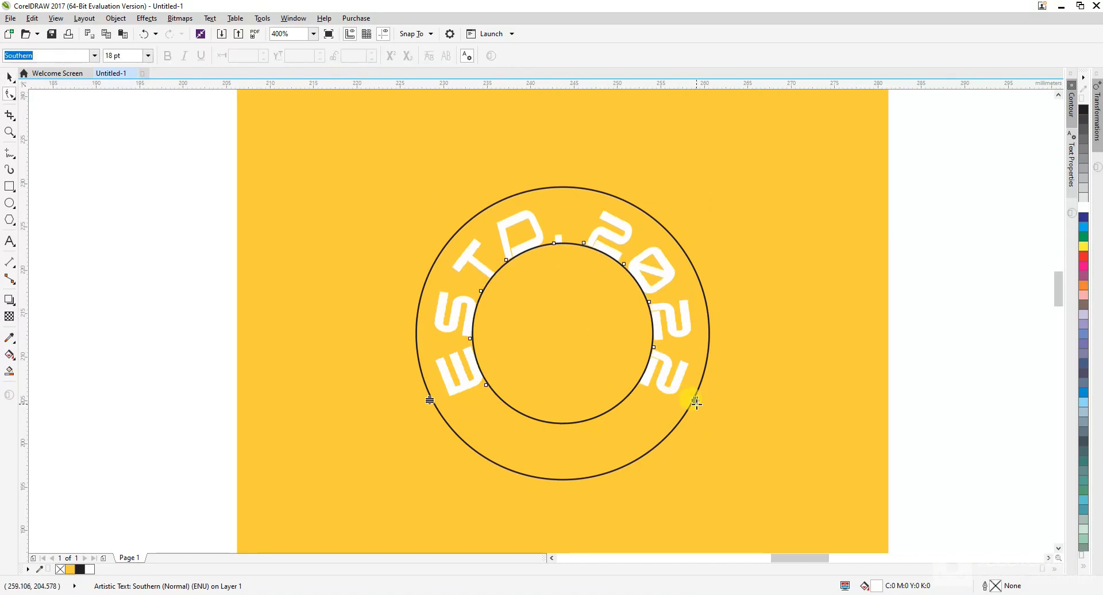
drag(697, 403, 701, 425)
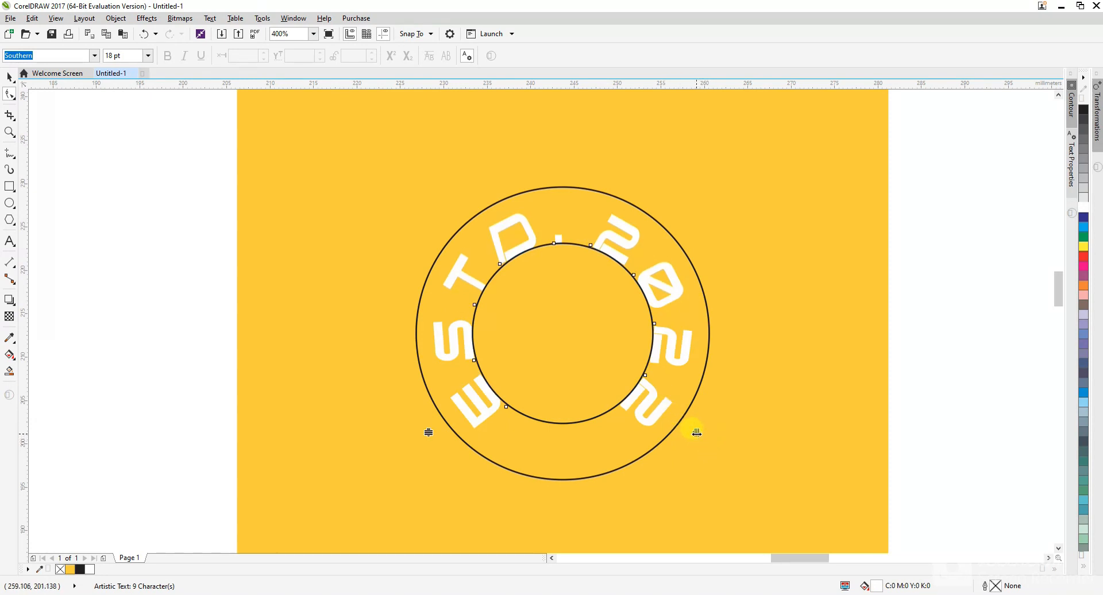
drag(696, 432, 697, 446)
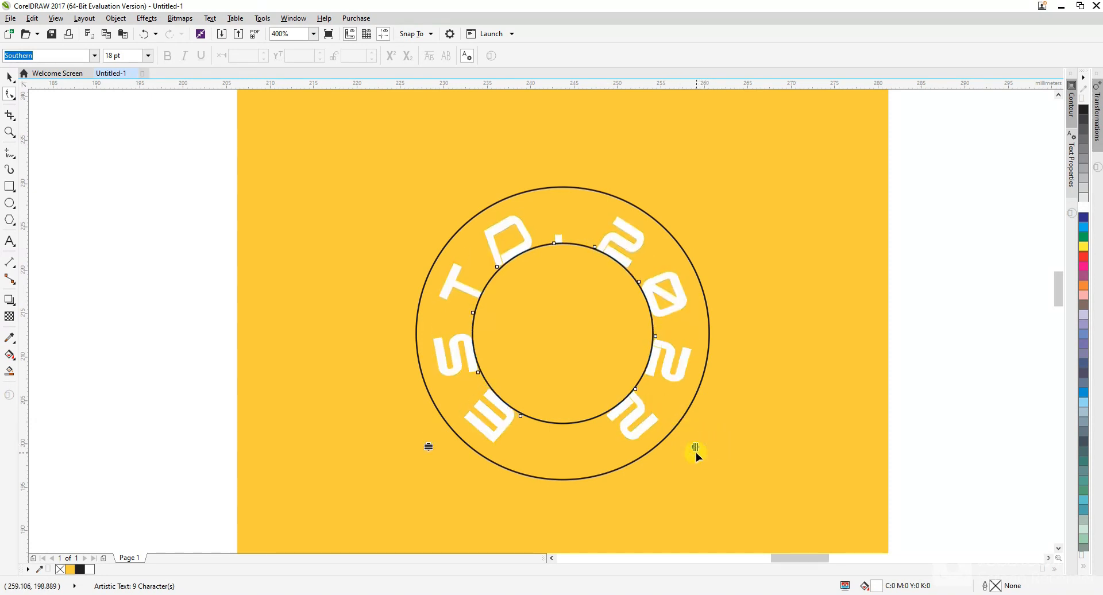
key(ctrl+z)
key(ctrl+z)
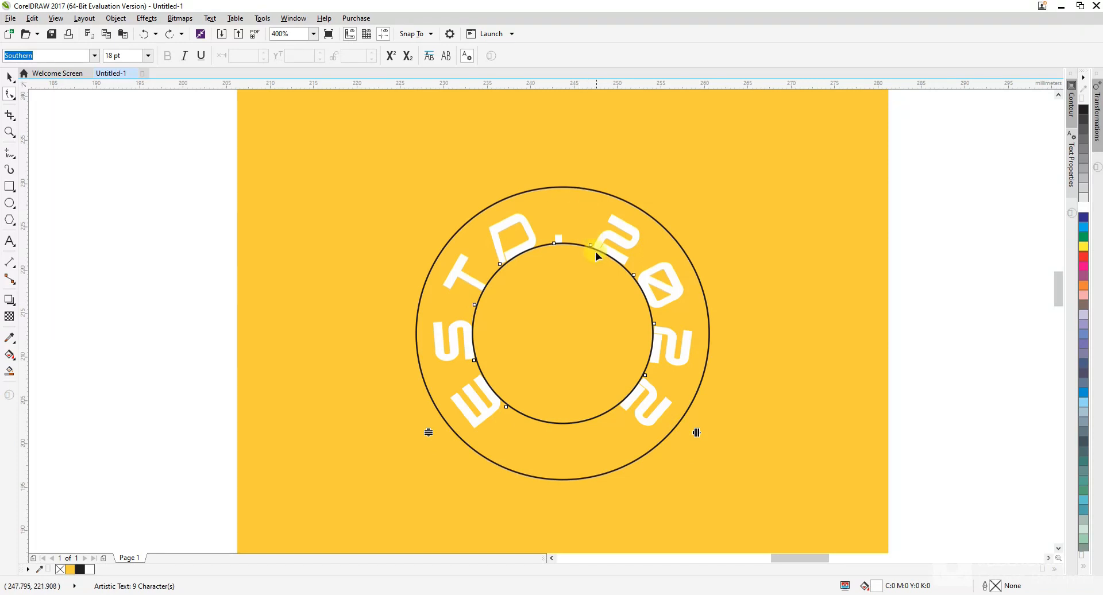
key(space)
click(969, 263)
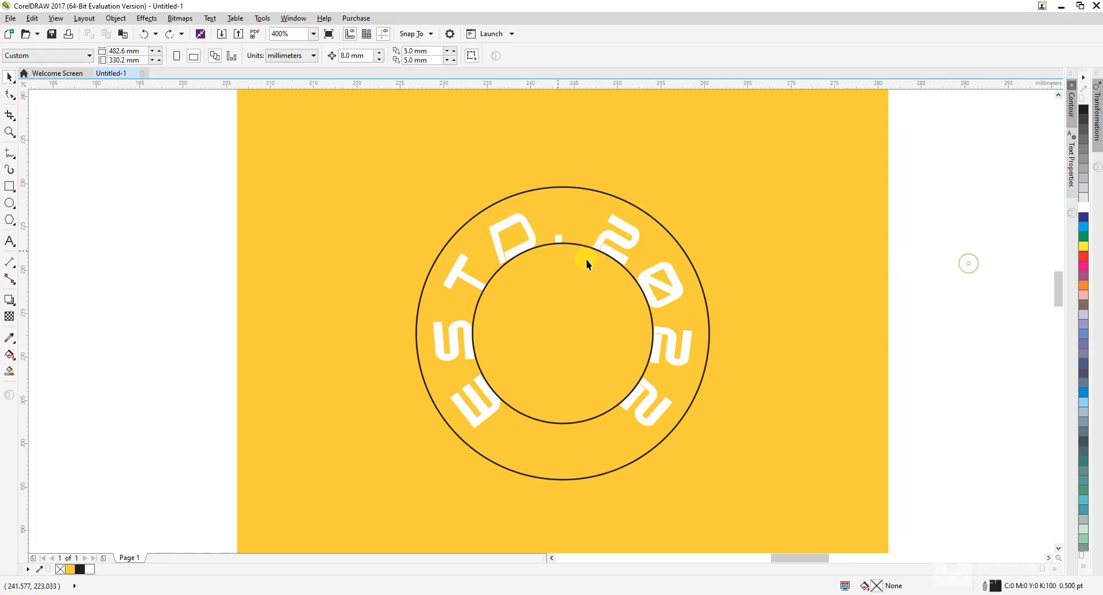
Duplicate the ESTD. 2022 text in place and delete 2022 from one copy, leaving only ESTD.
click(611, 243)
click(970, 295)
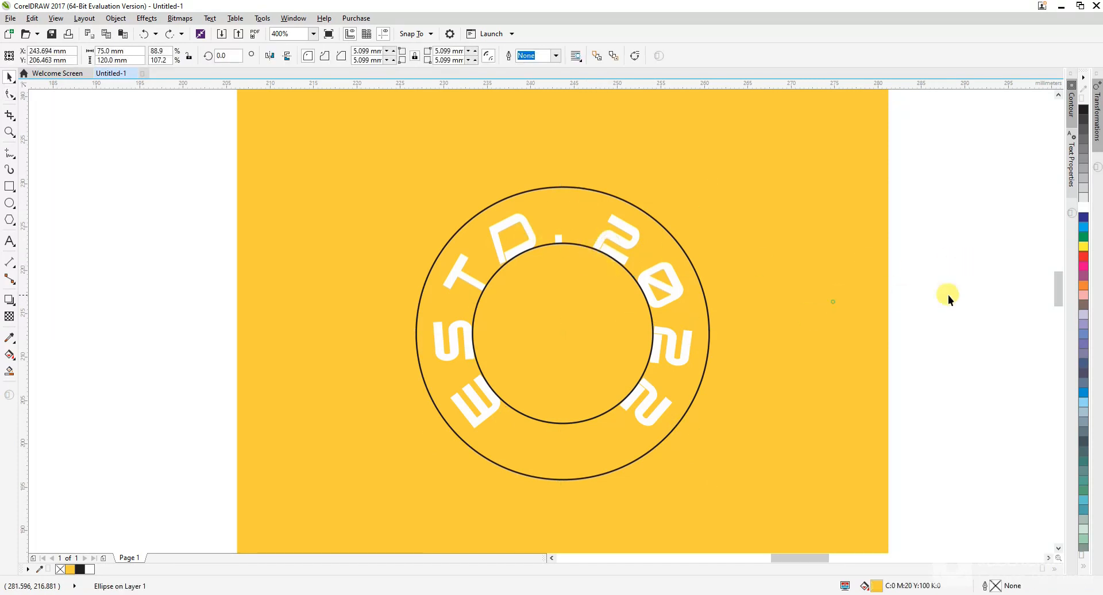
click(607, 233)
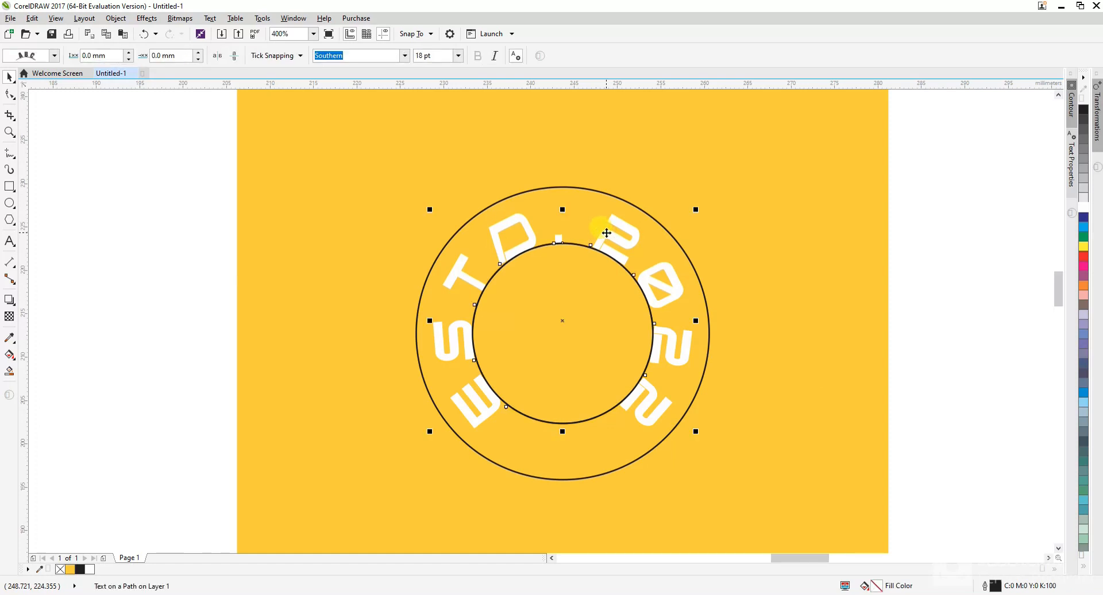
double_click(605, 238)
drag(605, 237, 653, 422)
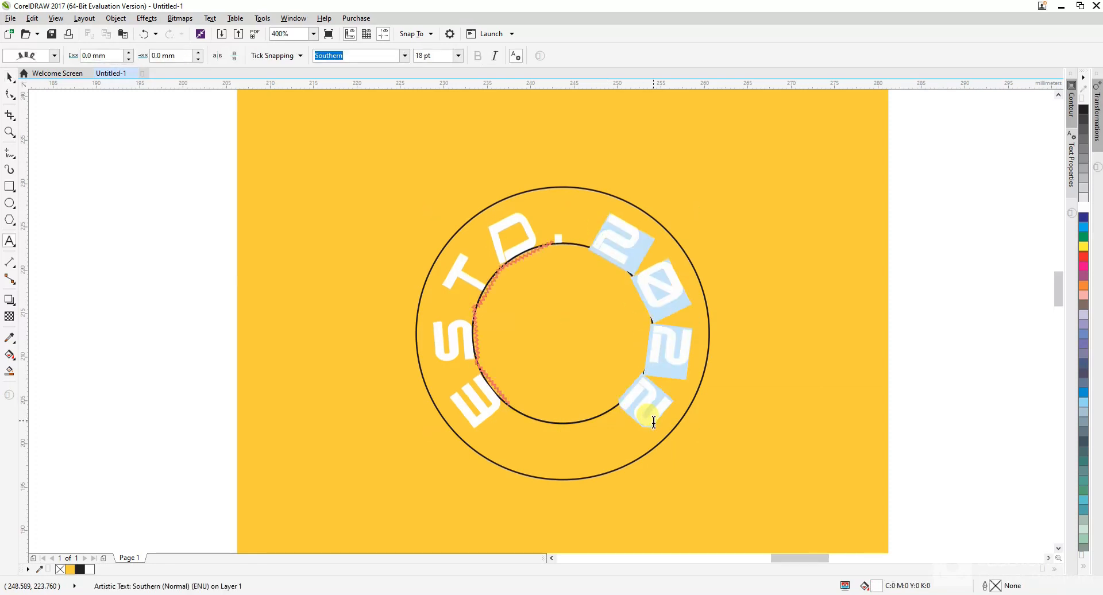
Try moving the full ESTD. 2022 copy and its circle away from the ring, and undo the move.
click(476, 418)
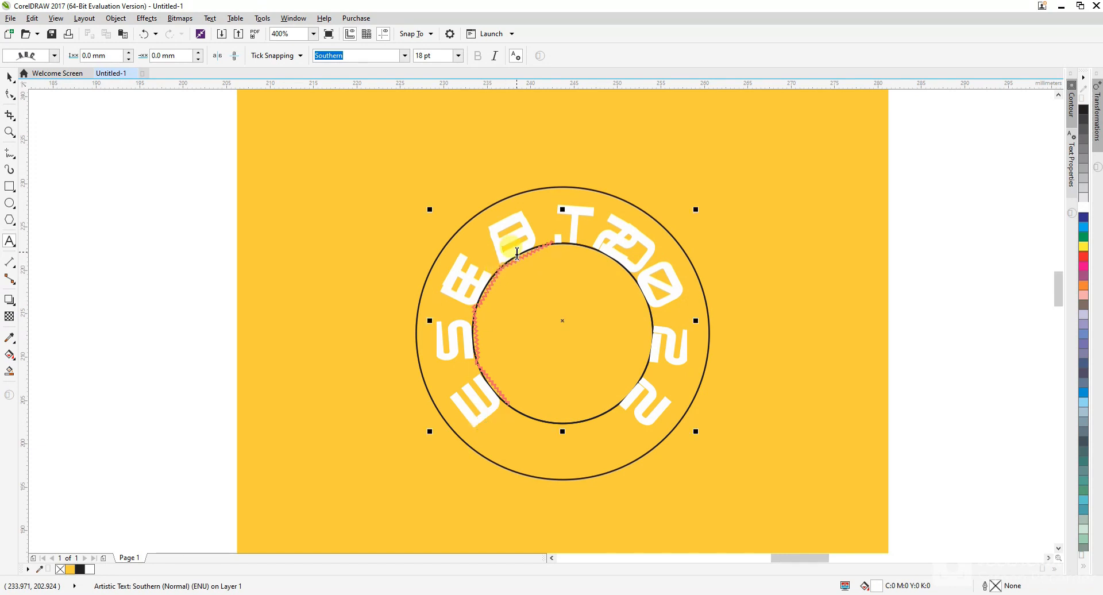
key(ctrl+space)
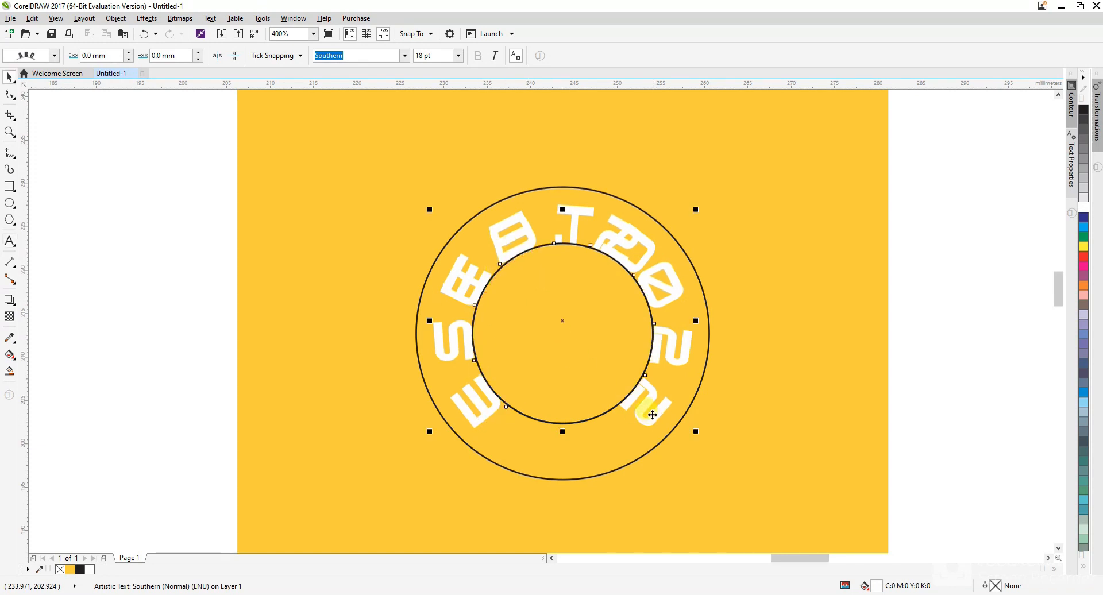
click(545, 242)
click(499, 262)
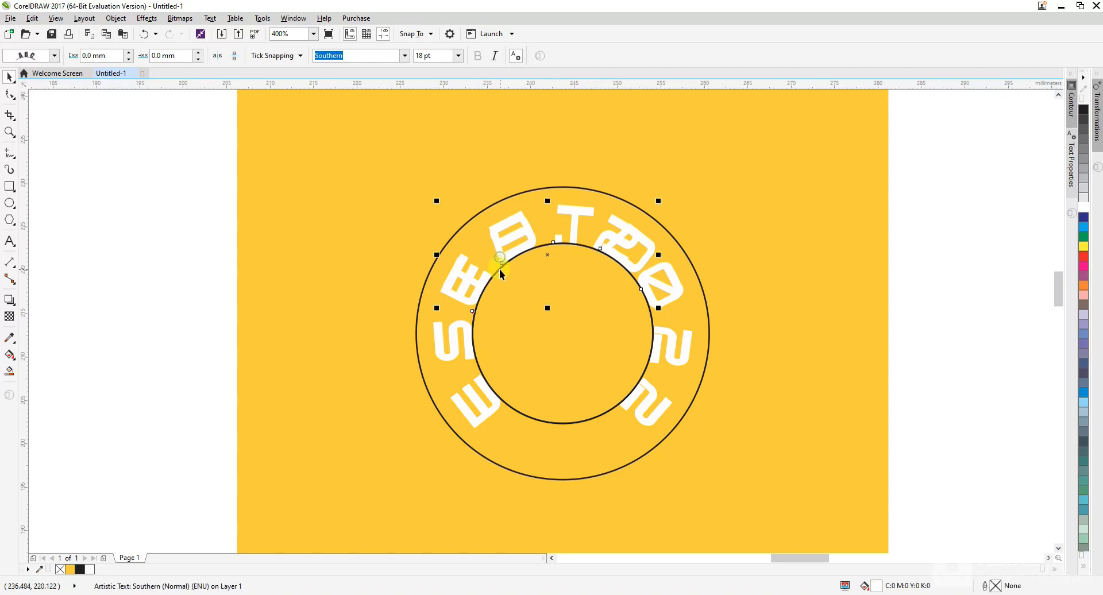
drag(501, 264, 626, 316)
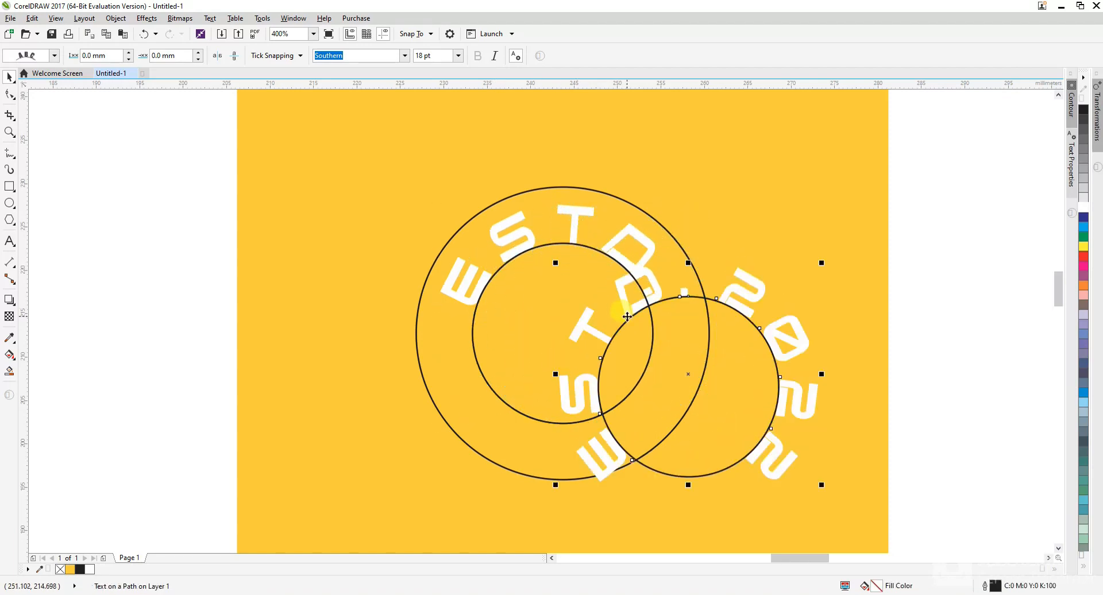
key(ctrl+z)
click(369, 260)
Delete ESTD. from the full text copy so that it reads only 2022.
double_click(523, 400)
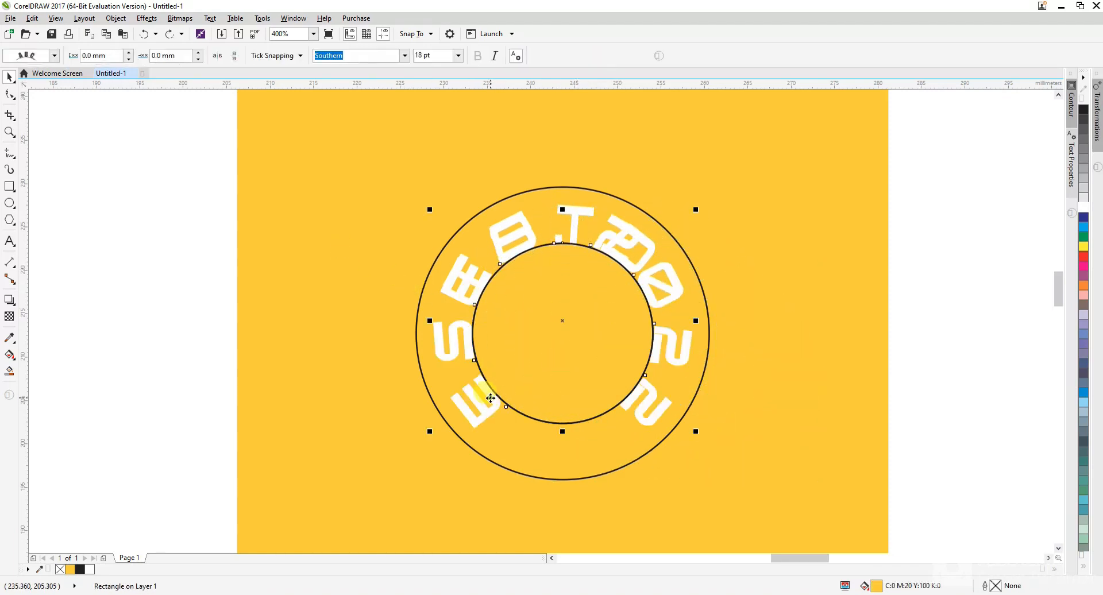
drag(488, 415, 546, 237)
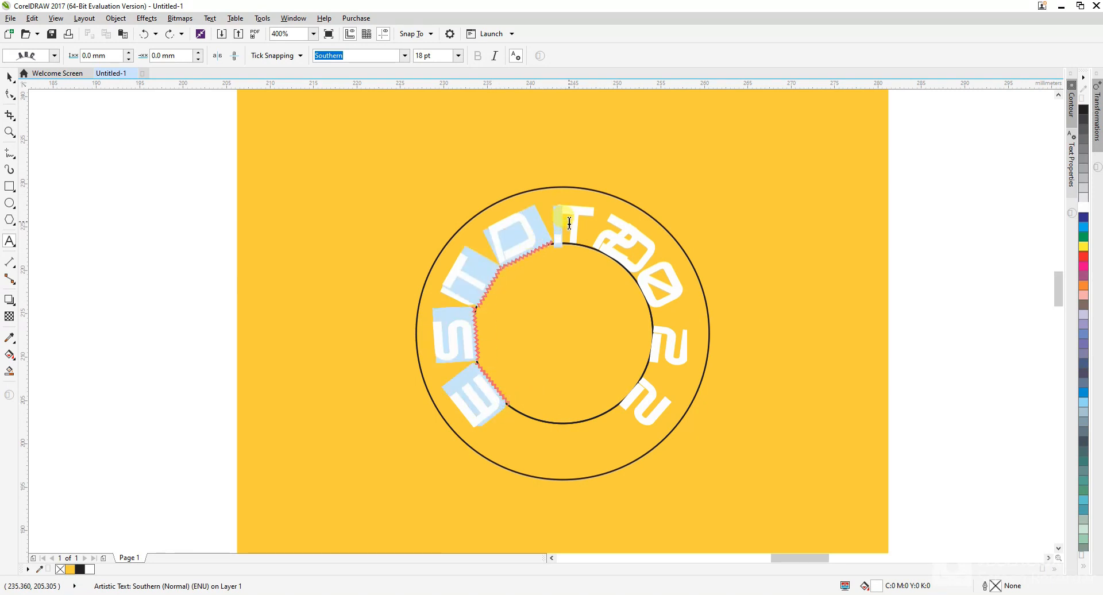
key(ctrl+space)
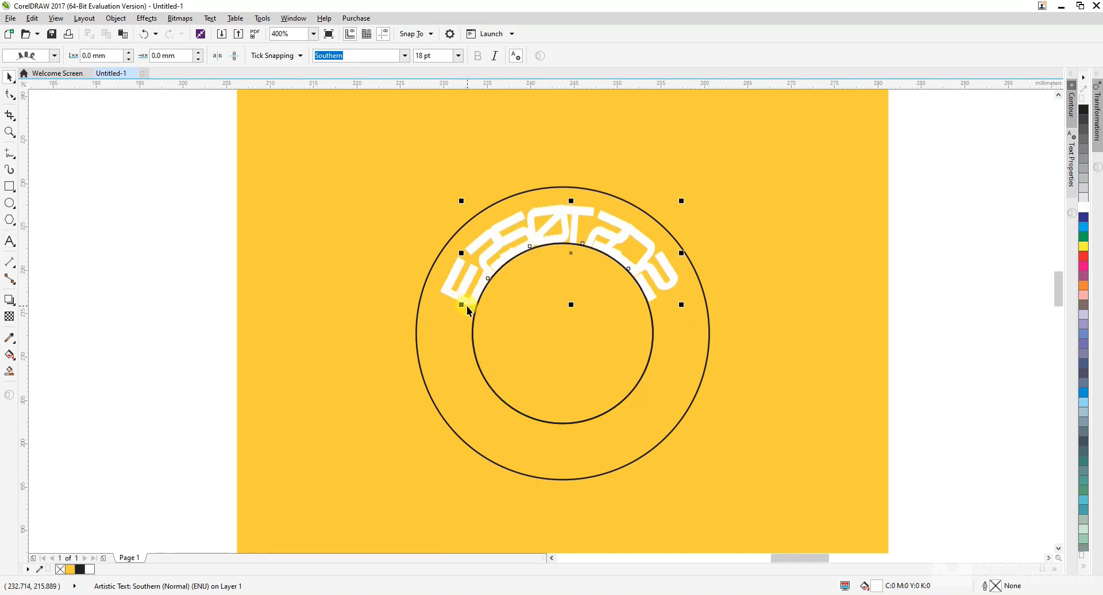
Slide 2022 around to the lower part of the inner circle and mirror the text horizontally and vertically.
drag(490, 278, 649, 362)
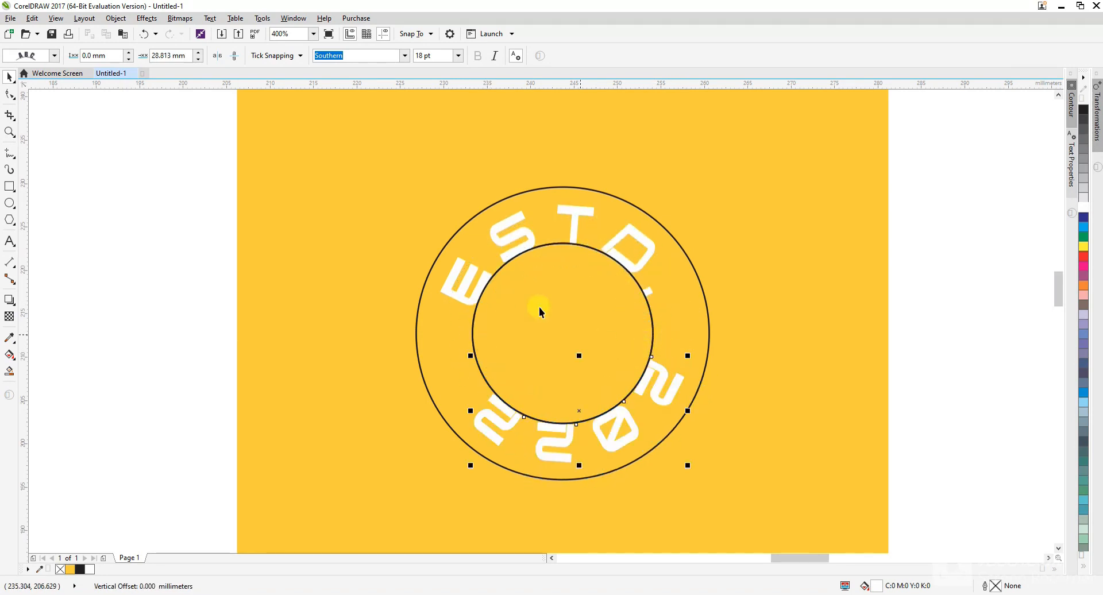
click(215, 57)
click(234, 55)
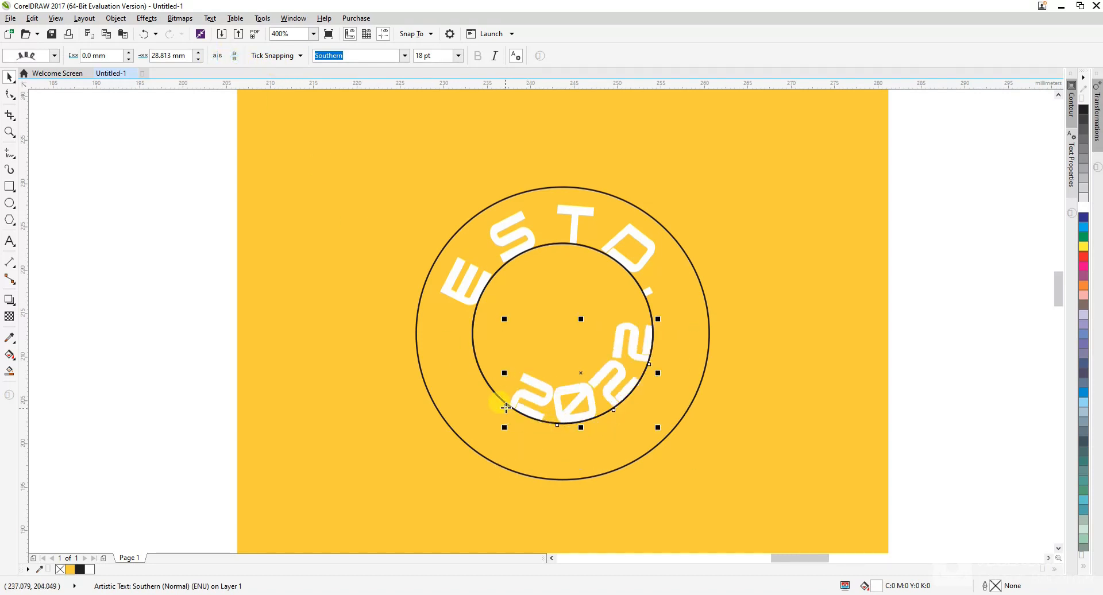
Place 2022 between the circles at the ring's bottom, about 4.4 mm from its path, and widen its letter spacing slightly.
drag(506, 407, 583, 443)
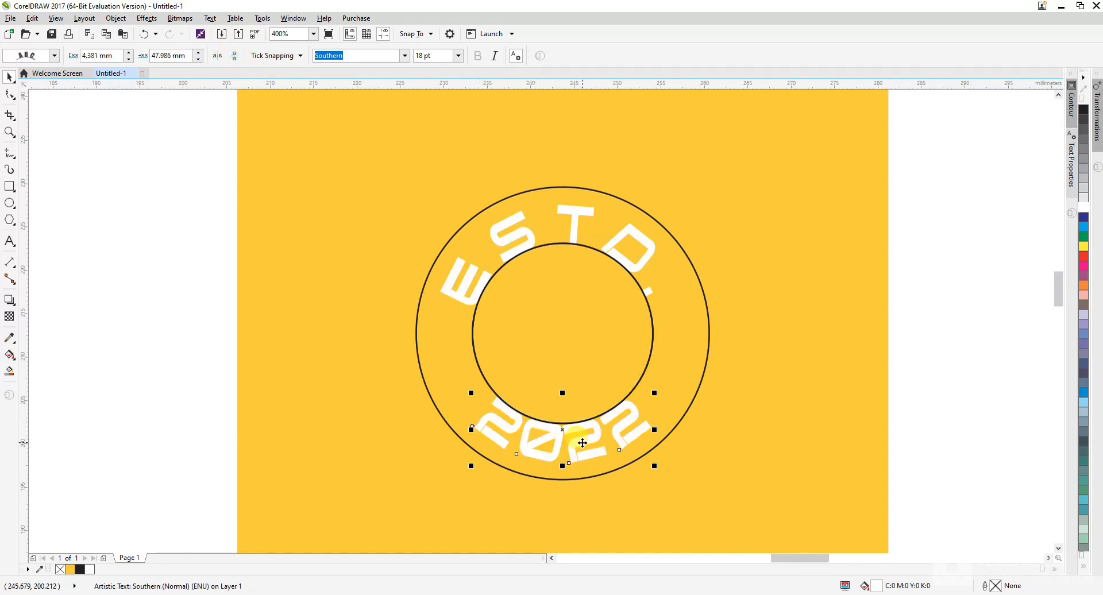
key(F10)
mouse_move(656, 467)
mouse_down()
mouse_move(684, 464)
mouse_move(669, 466)
mouse_up()
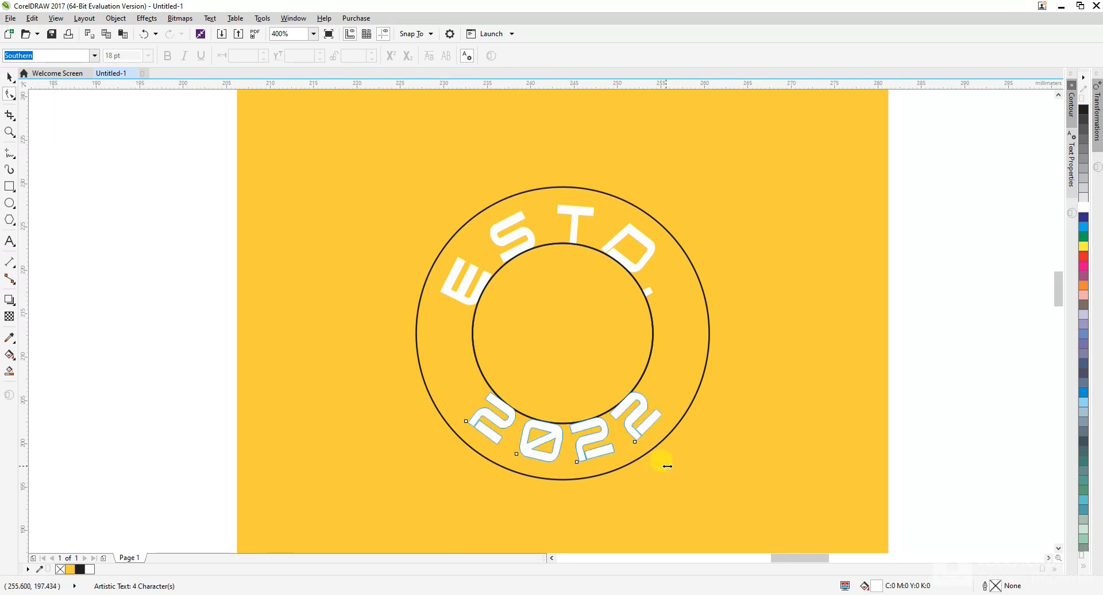
Try to shift the letter E of ESTD. along the inner circle with the Shape tool, and undo the change.
click(642, 263)
scroll(528, 265, up, 2)
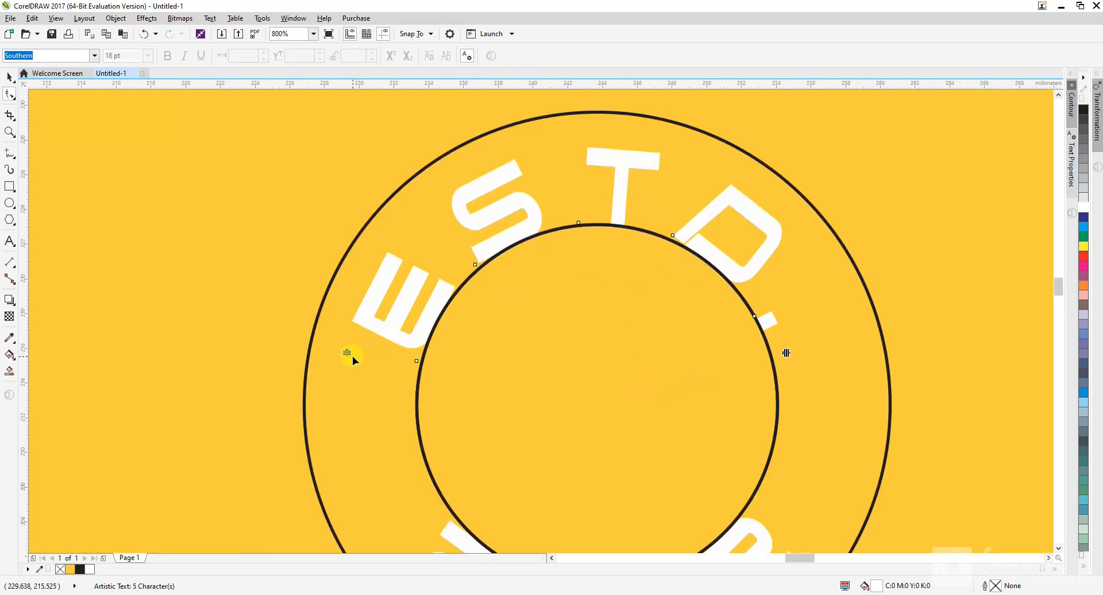
mouse_move(353, 357)
mouse_down()
mouse_move(364, 313)
mouse_move(349, 352)
mouse_up()
drag(417, 363, 418, 349)
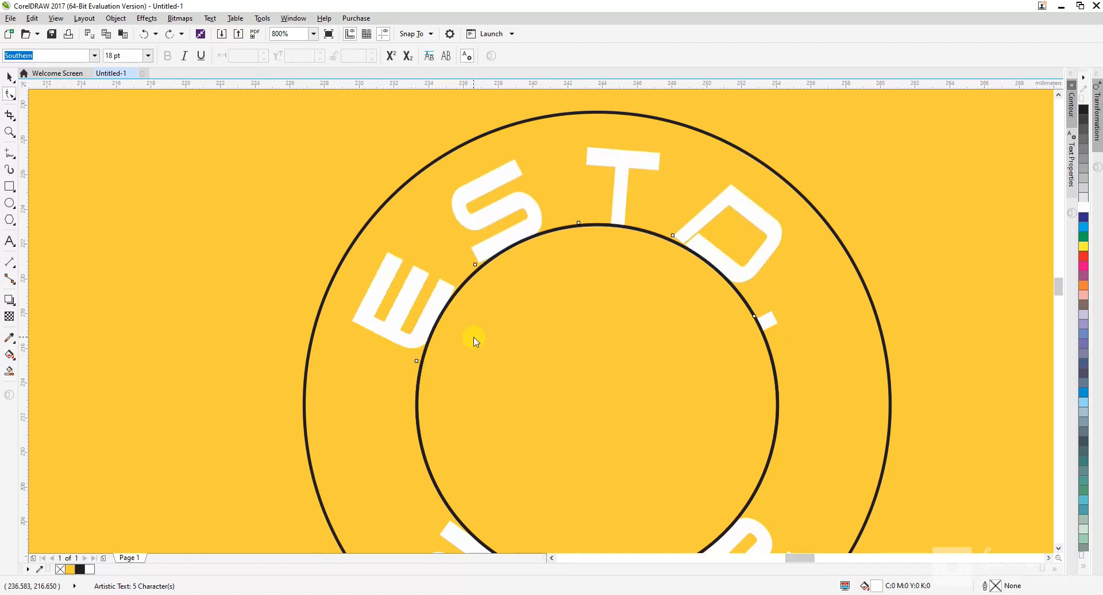
key(ctrl+z)
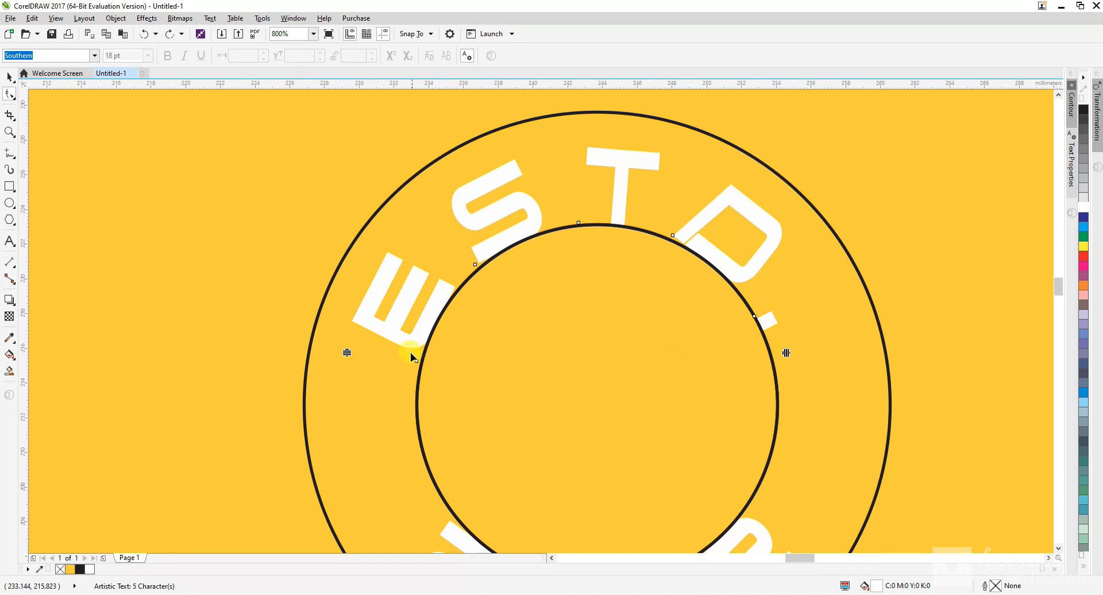
Slide ESTD. clockwise along the inner circle to a 1.154 mm offset, and undo a trial black colouring.
key(space)
drag(418, 360, 662, 168)
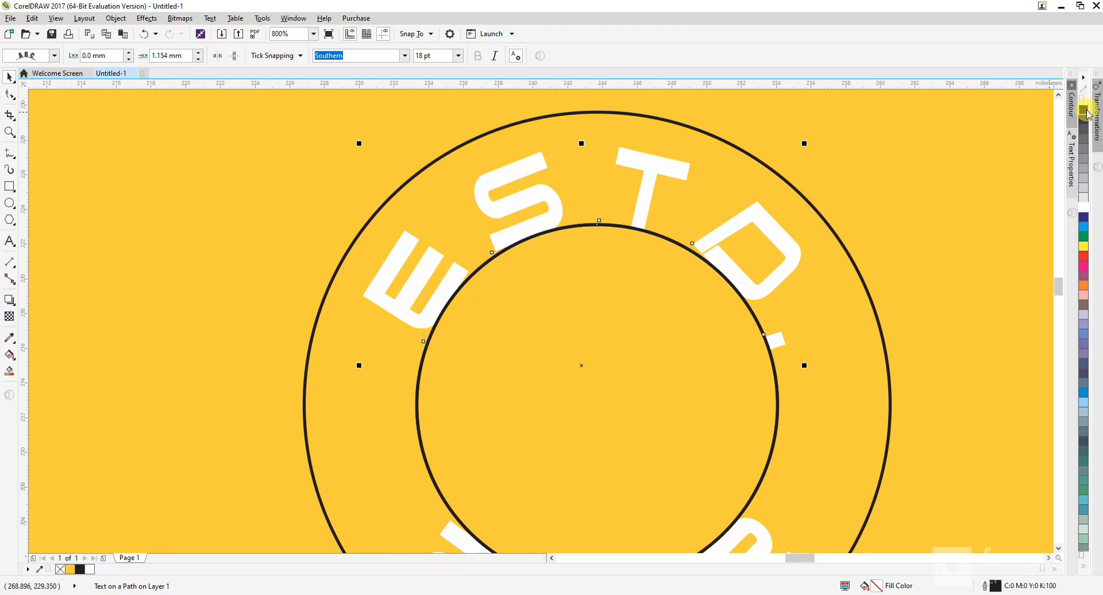
click(1086, 112)
key(ctrl+z)
click(659, 167)
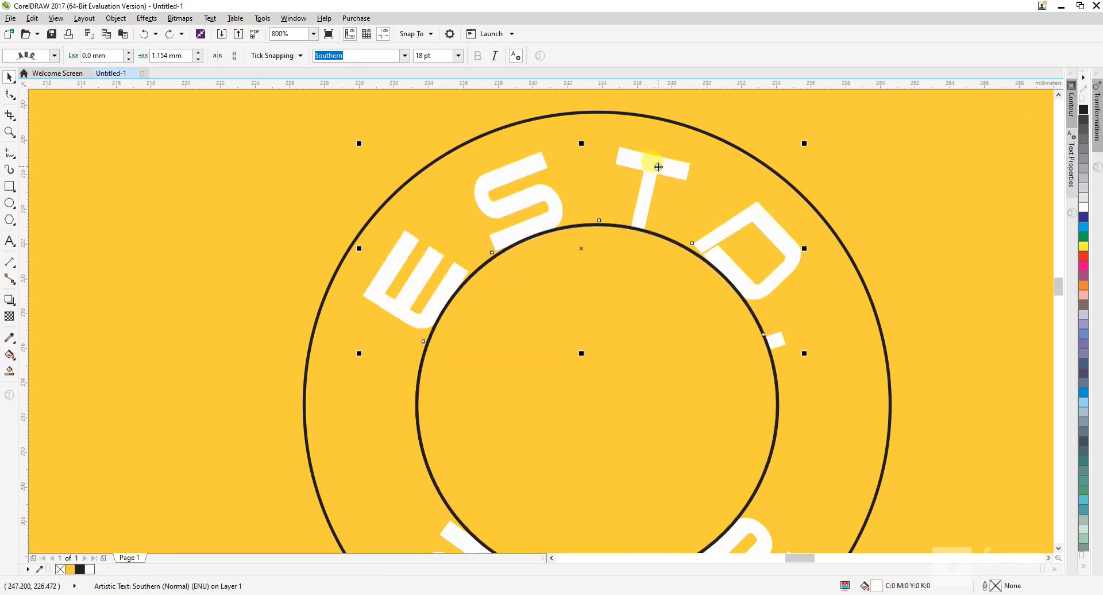
click(658, 166)
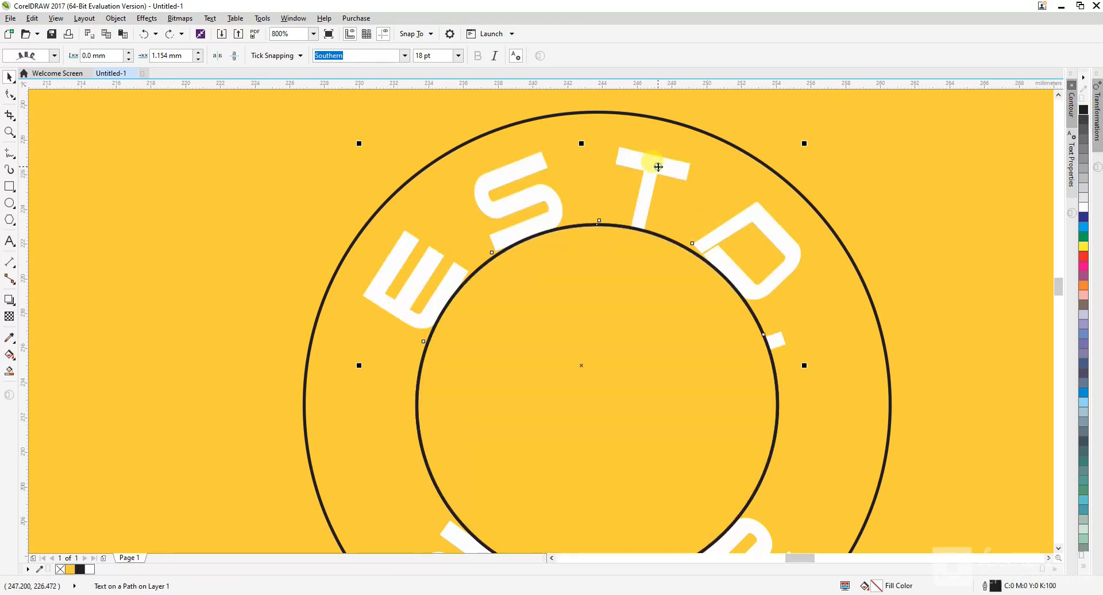
Try colouring the ESTD. text black, and undo the colour change.
click(1084, 113)
key(ctrl+z)
click(660, 167)
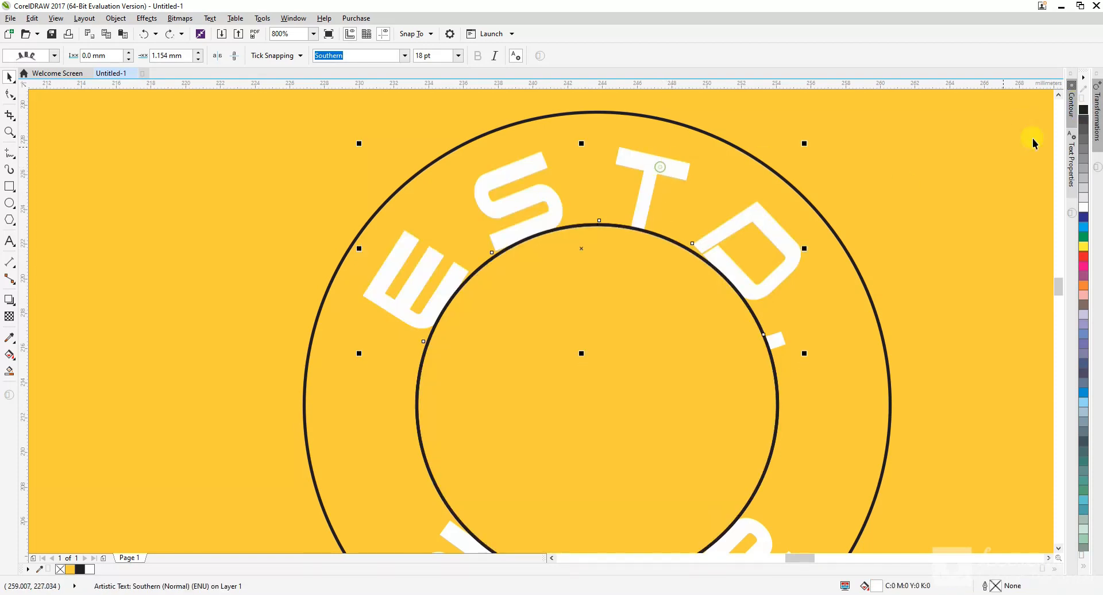
click(1083, 111)
scroll(576, 206, down, 1)
key(ctrl+z)
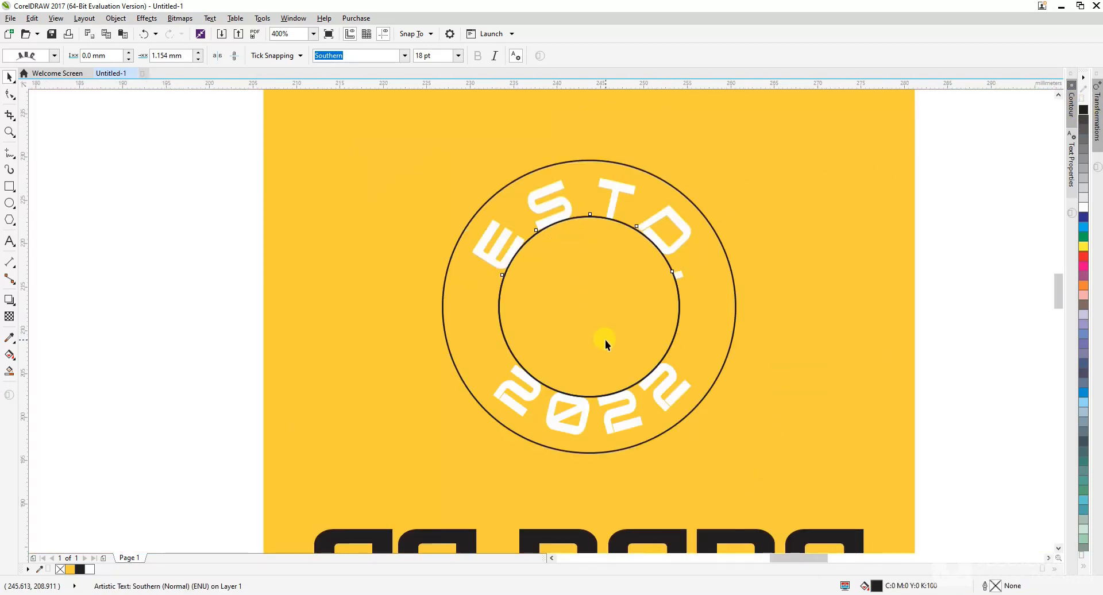
Fill the emblem's outer circle black and its inner circle white.
click(987, 344)
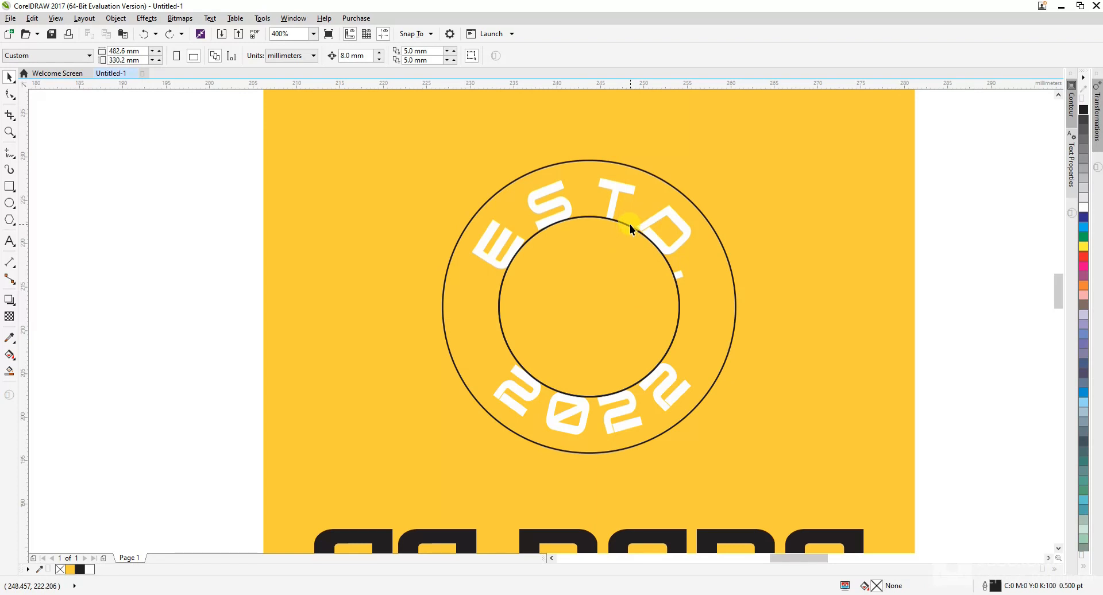
click(674, 191)
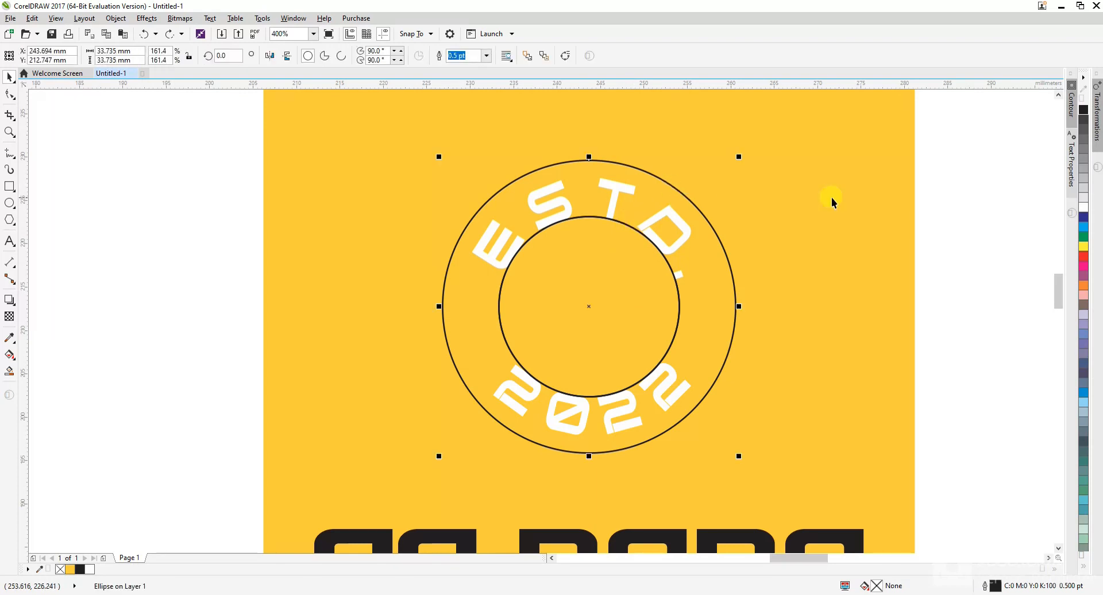
click(1080, 119)
click(559, 257)
click(586, 264)
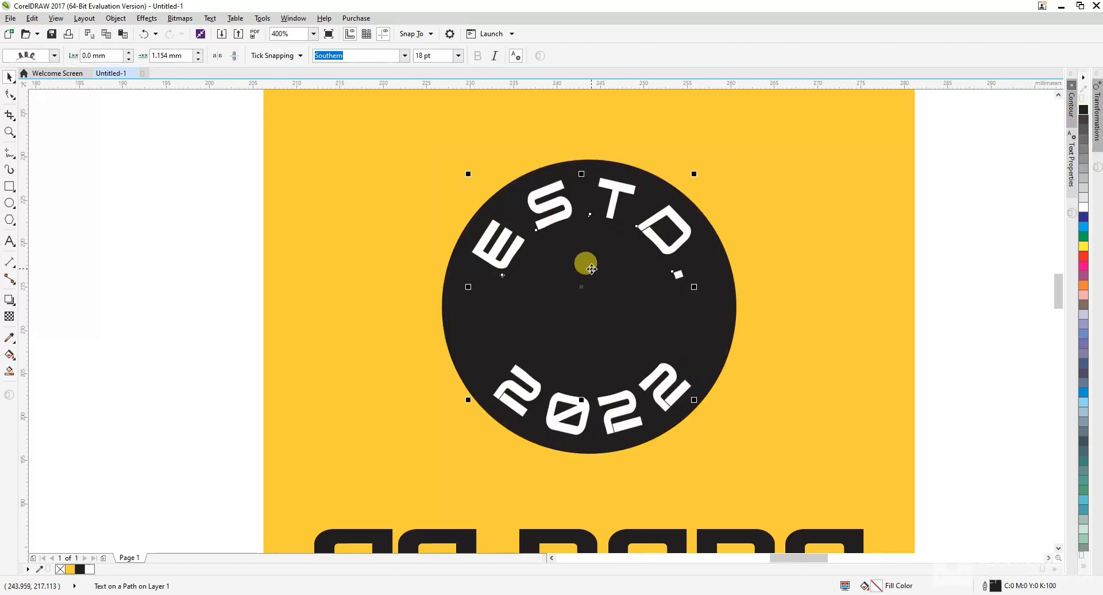
click(610, 274)
click(1083, 206)
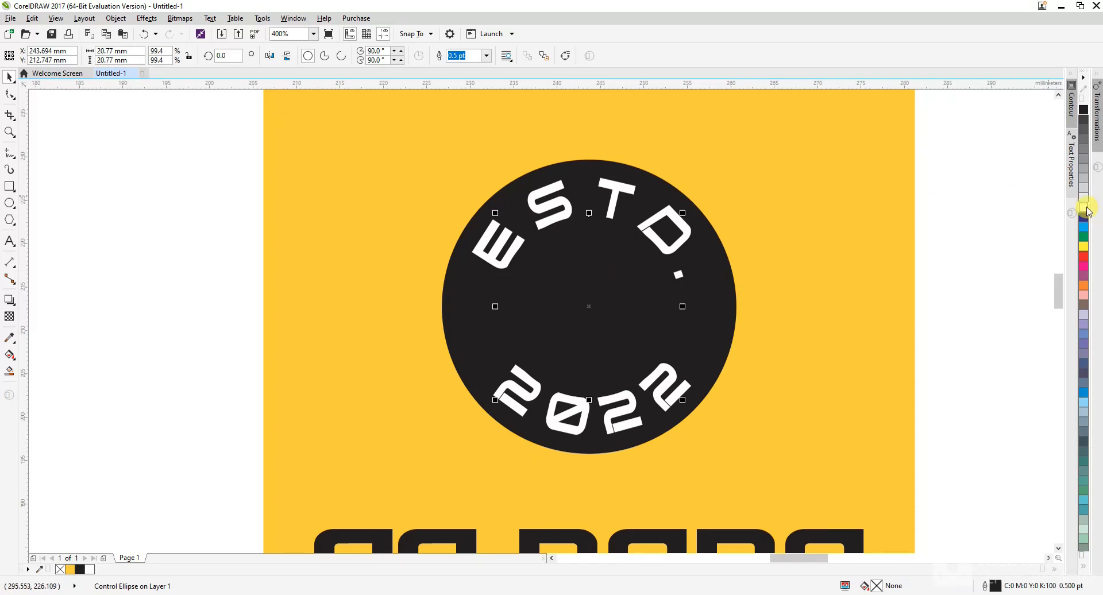
click(910, 318)
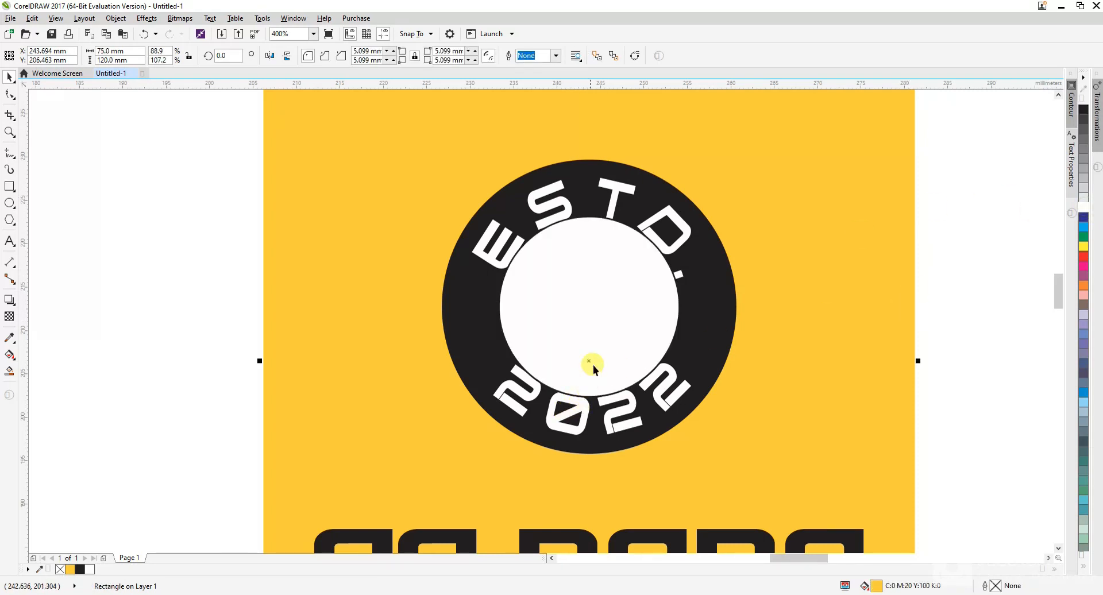
Delete the white inner circle while keeping the ESTD. and 2022 texts on the black circle.
click(618, 346)
click(619, 345)
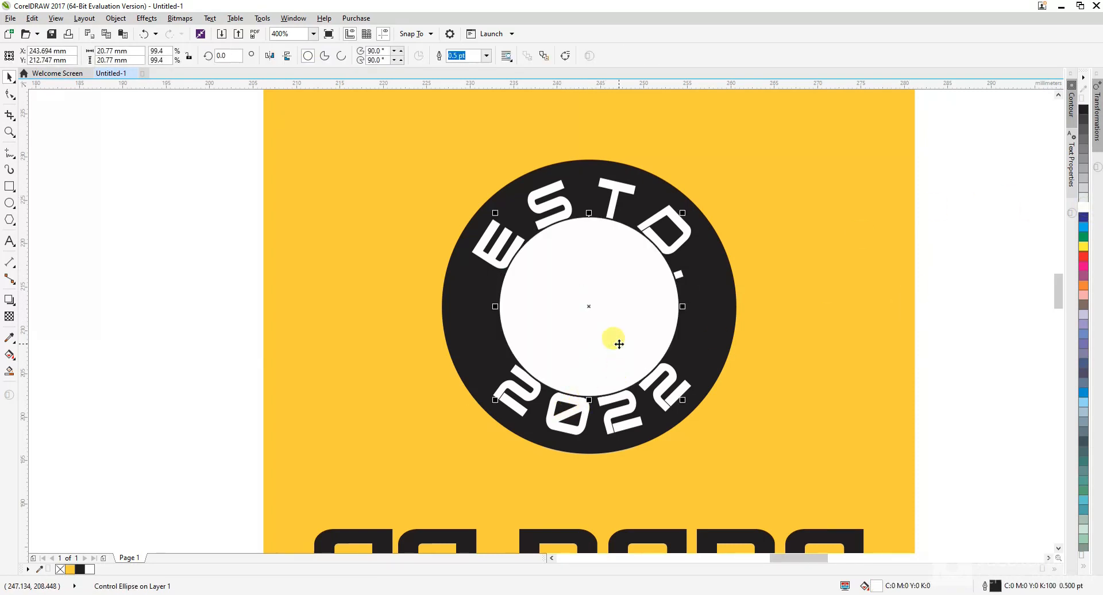
key(Delete)
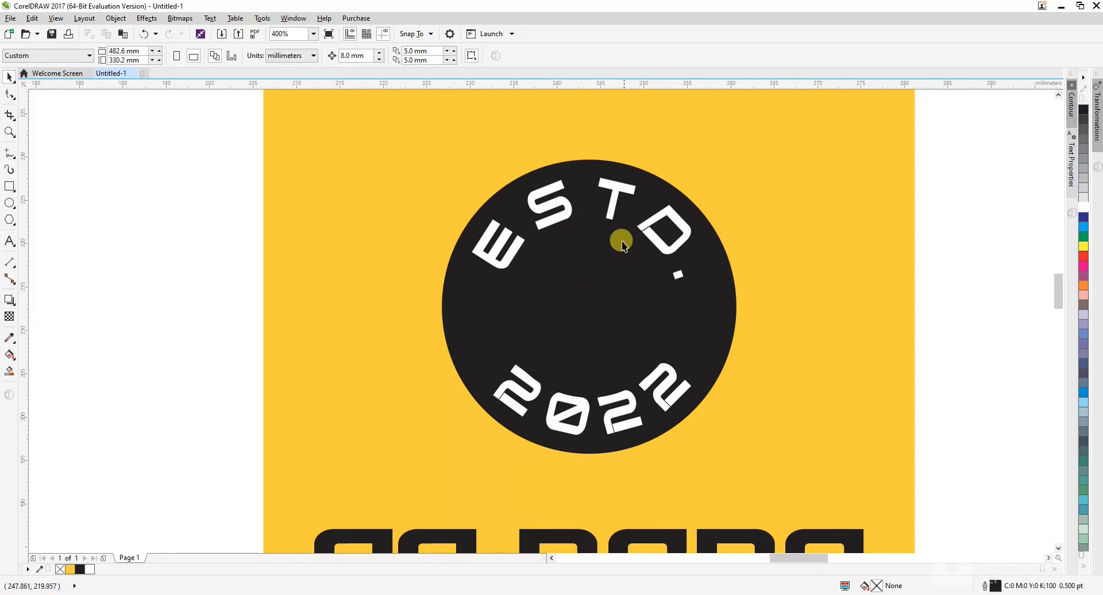
click(613, 215)
click(626, 393)
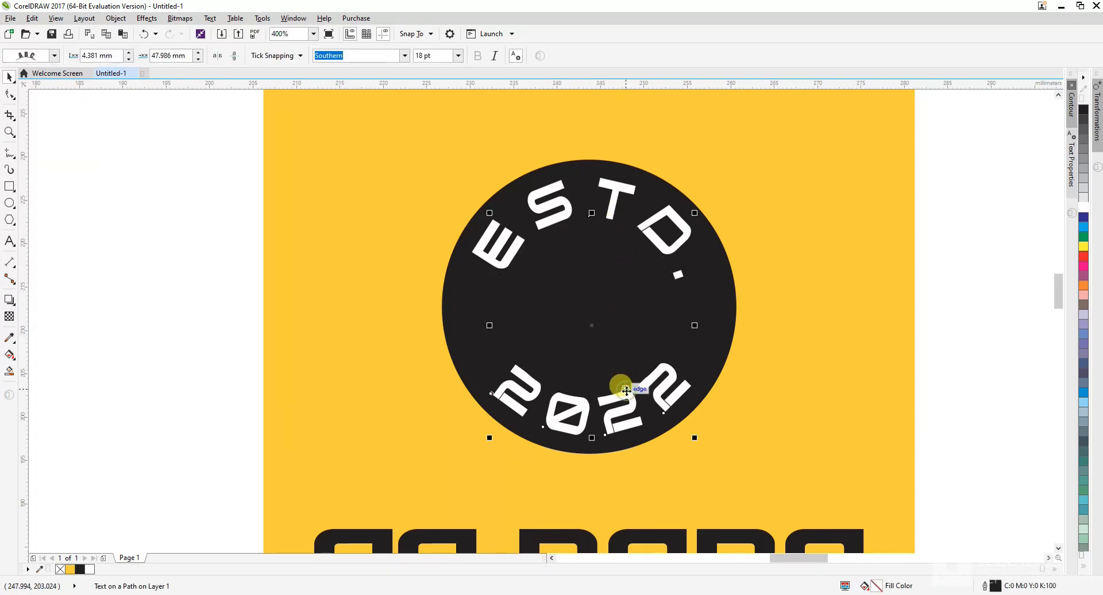
click(498, 332)
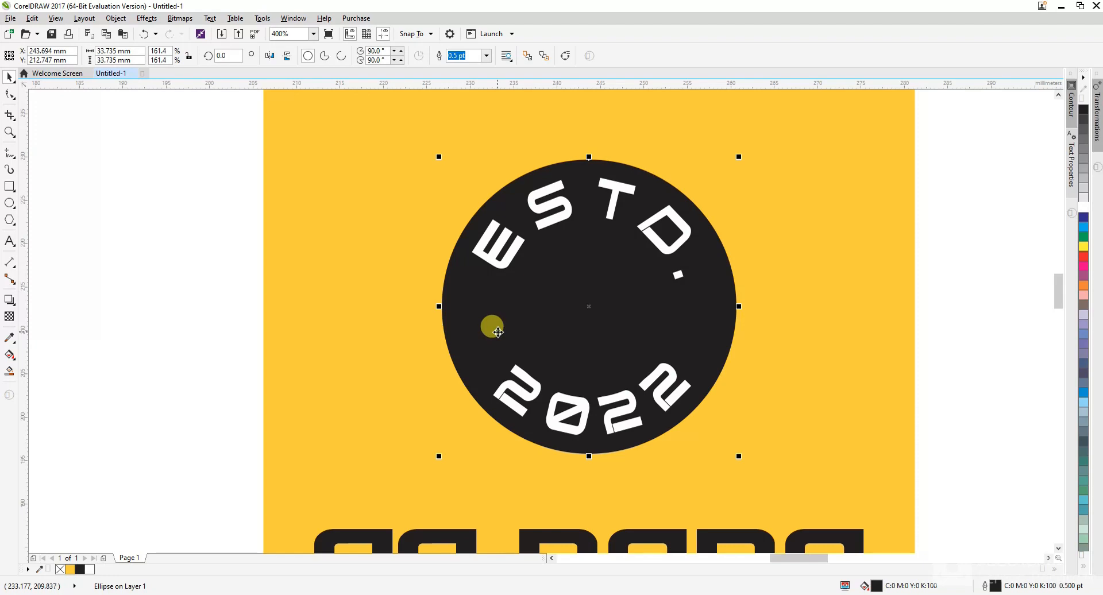
click(279, 250)
click(122, 123)
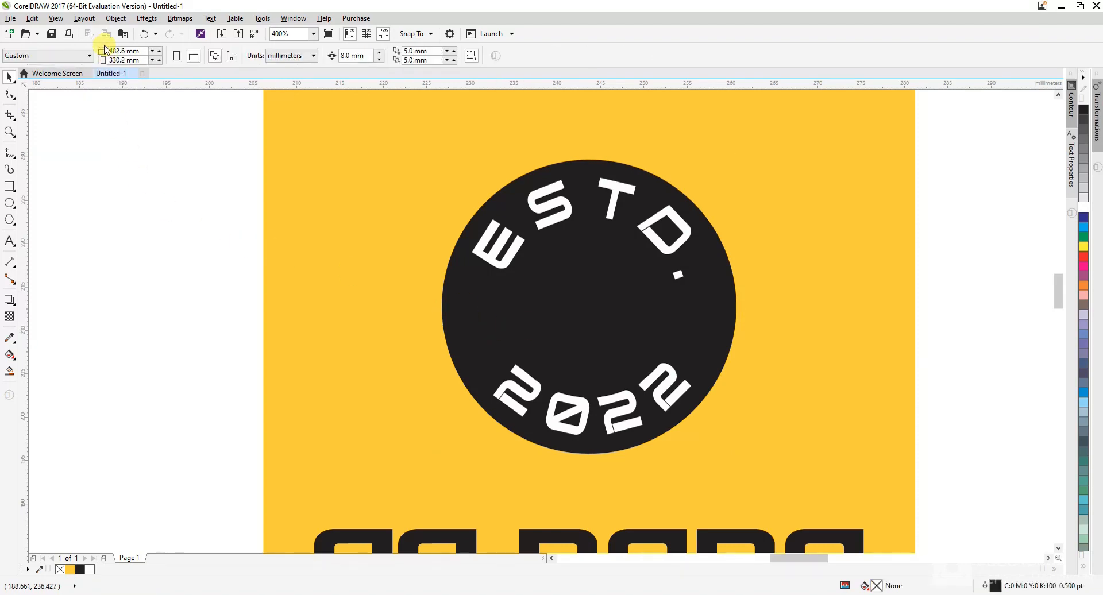
Try deleting the remaining inner circle in wireframe view, and undo the deletion.
click(54, 19)
click(73, 34)
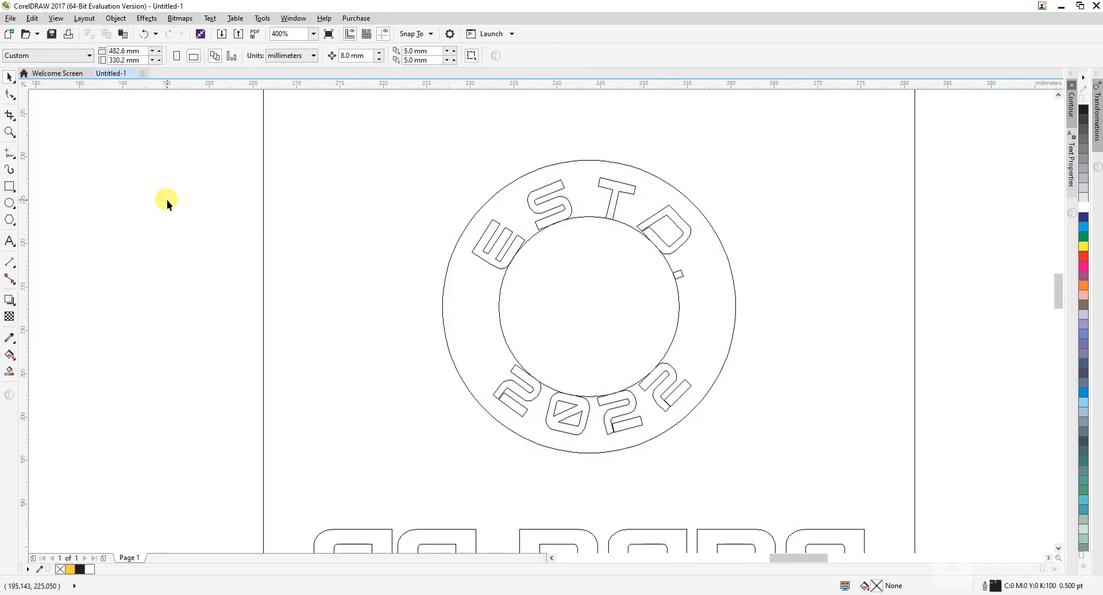
click(501, 285)
click(501, 286)
key(Delete)
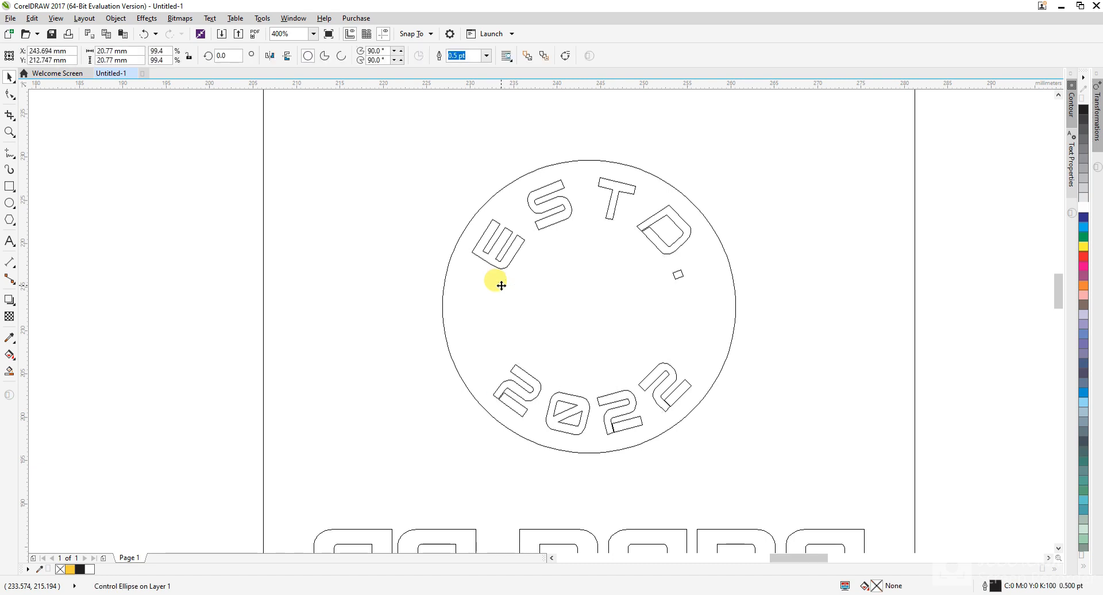
key(shift+F9)
key(ctrl+z)
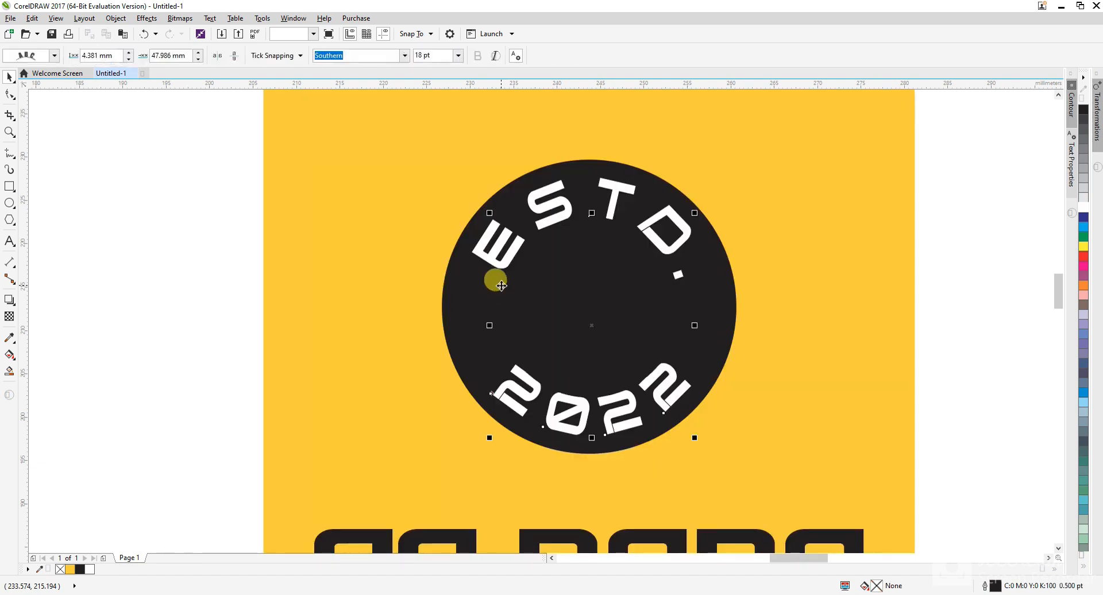
Delete the remaining inner path circle in wireframe view and return to the full-colour view.
key(shift+F9)
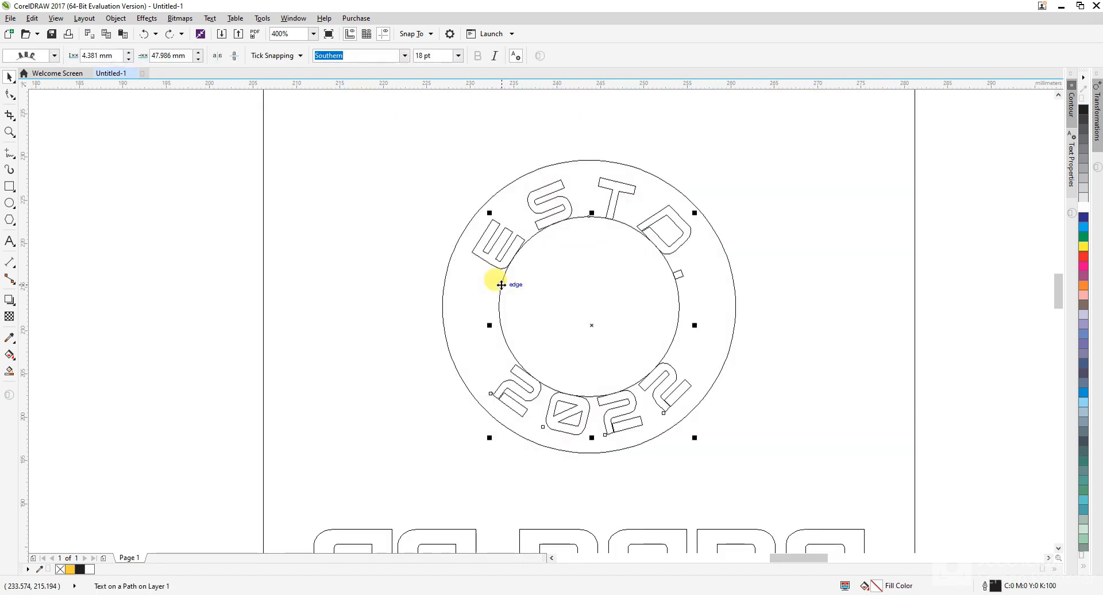
key(shift+F9)
key(shift+F9)
key(Delete)
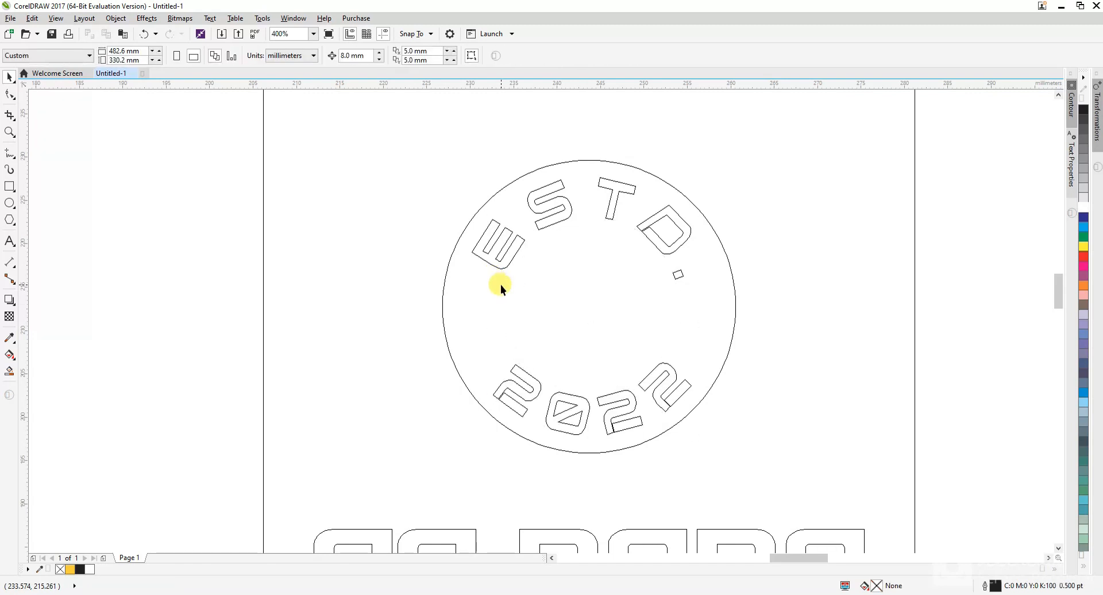
key(shift+F9)
Create a white inner circle without its duplicate 2022 text, and shrink it to about 16.7 mm in diameter.
click(501, 286)
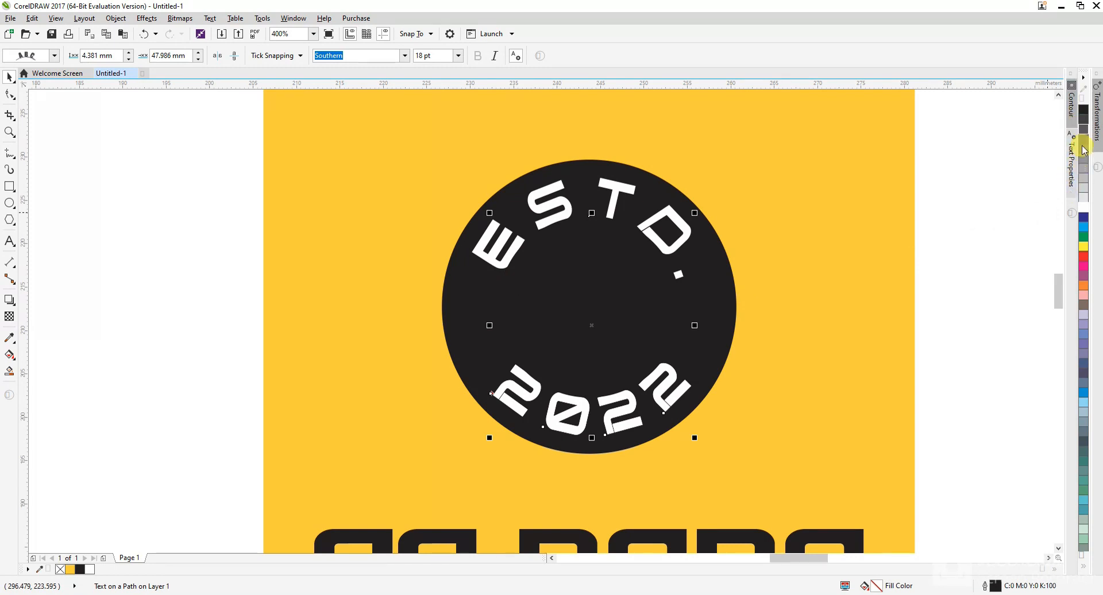
click(1085, 210)
drag(693, 213, 693, 228)
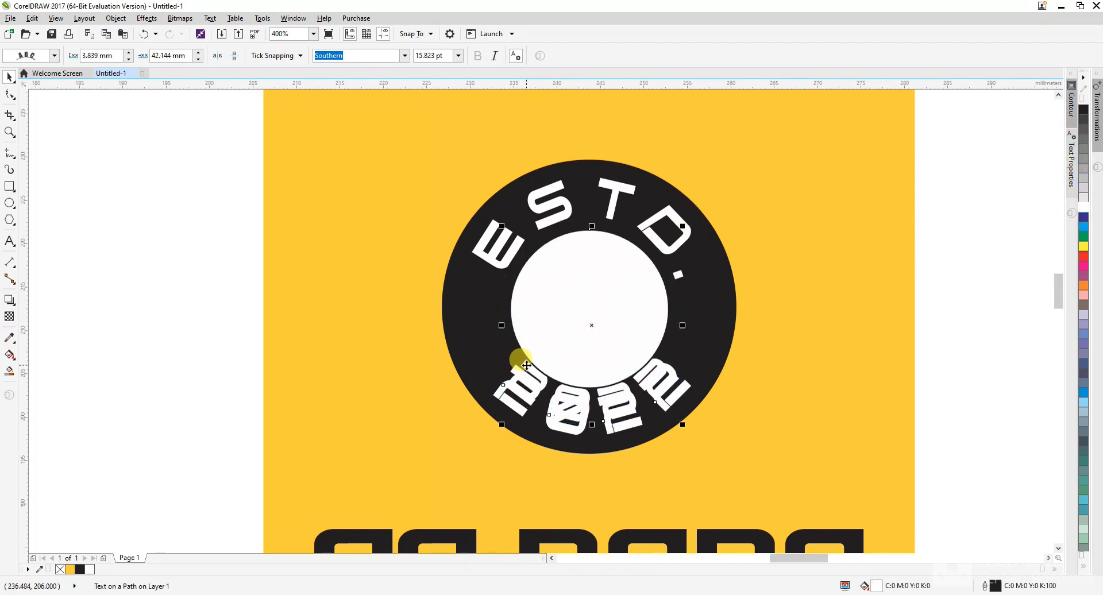
key(Escape)
click(554, 347)
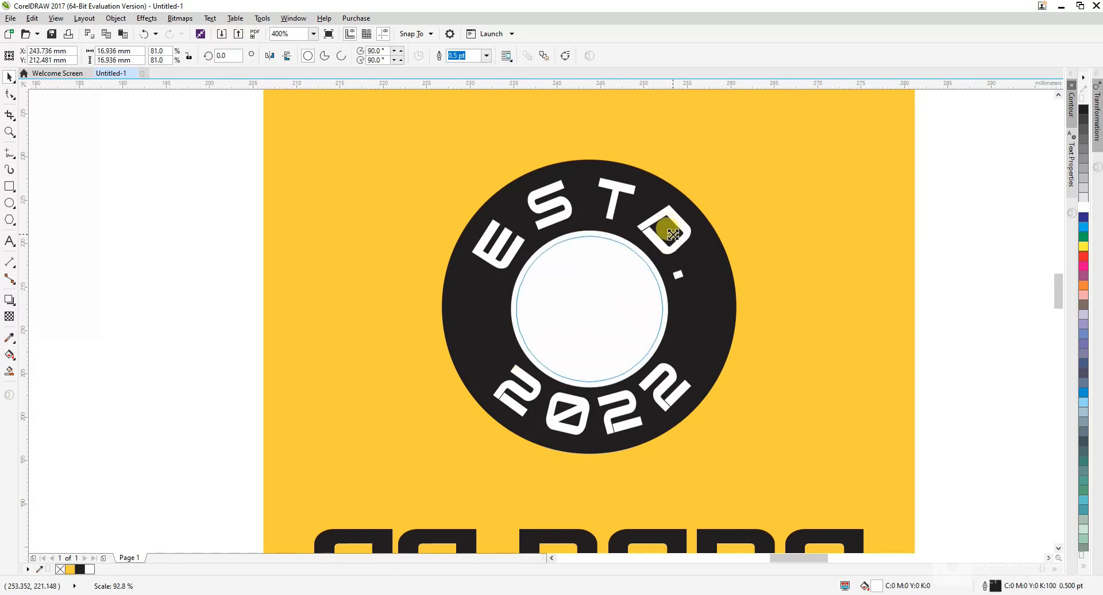
key(F3)
click(783, 341)
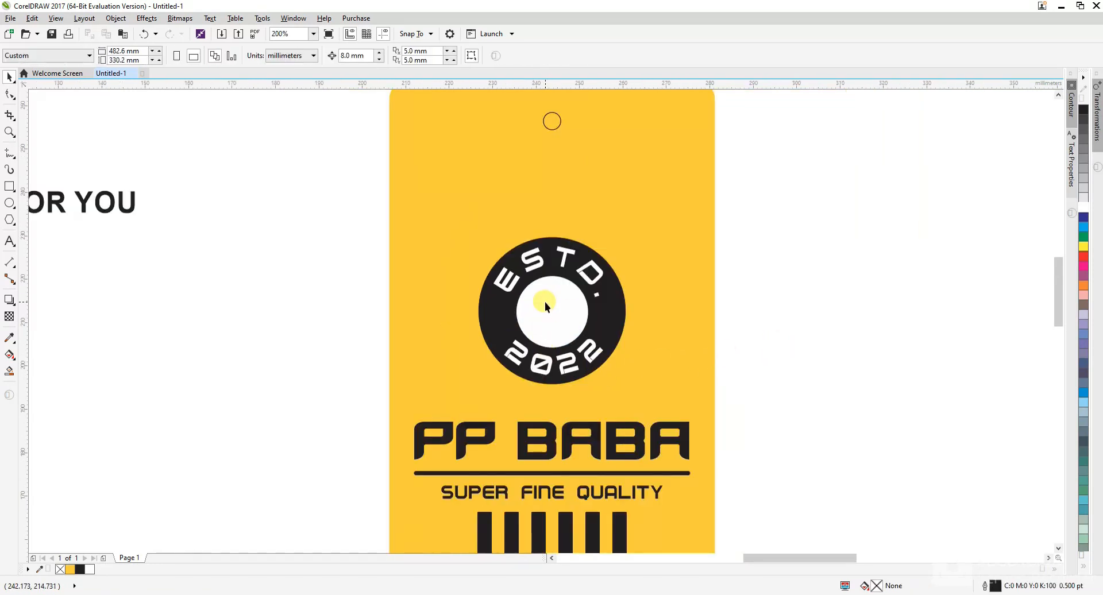
Move the PP logo onto the tag, bring it to the front and scale it down to about 17.4 mm wide.
key(F3)
drag(222, 351, 536, 317)
scroll(535, 314, up, 2)
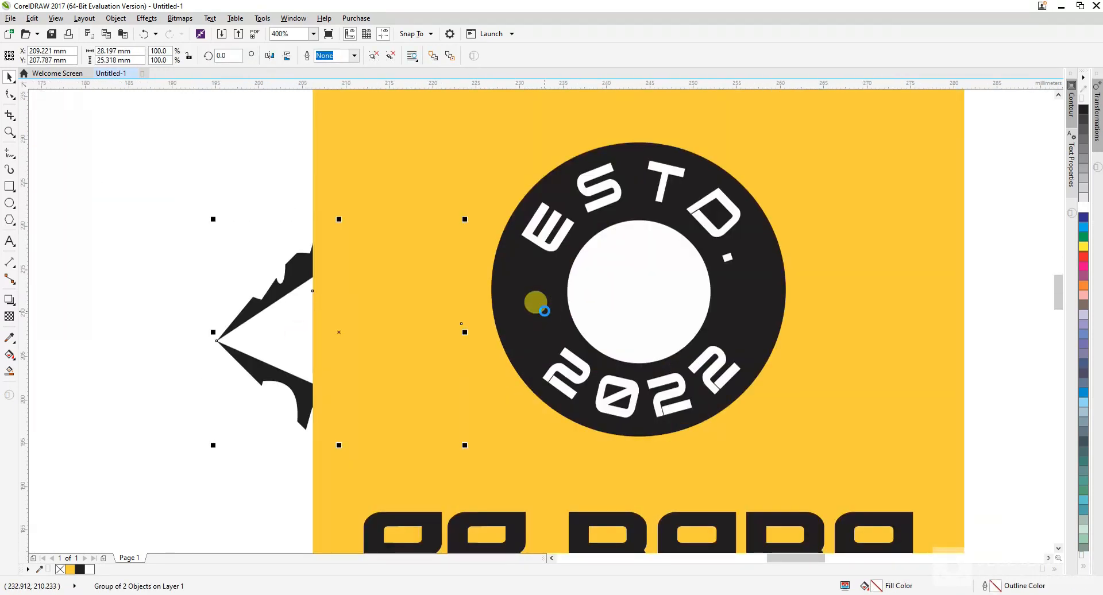
key(shift+Page_Up)
drag(464, 219, 370, 304)
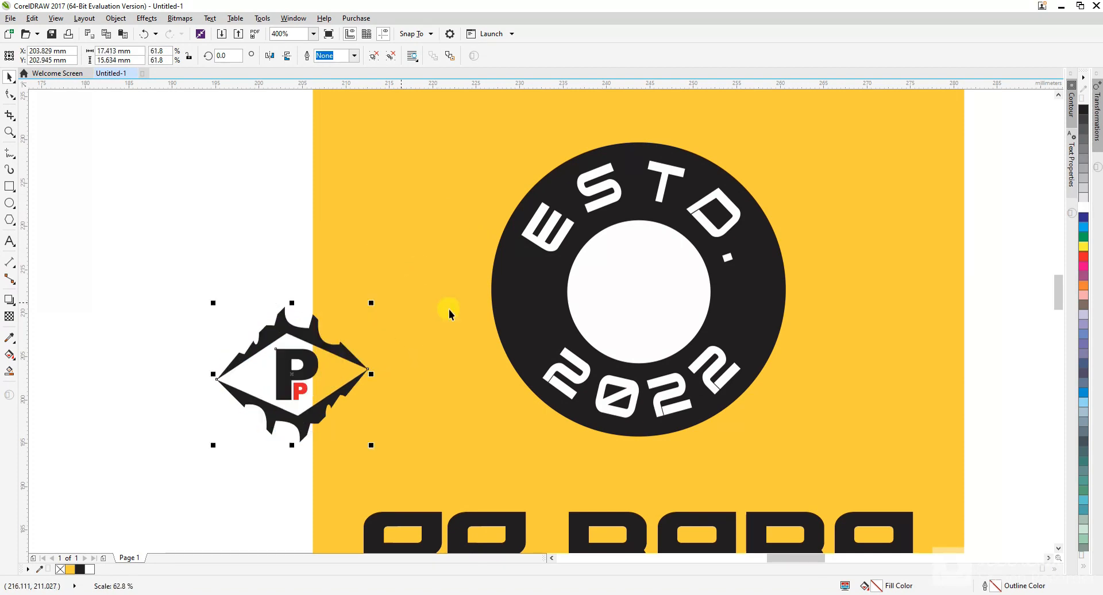
Centre the PP logo horizontally and vertically on the emblem's white inner circle.
shift+click(591, 295)
key(c)
key(e)
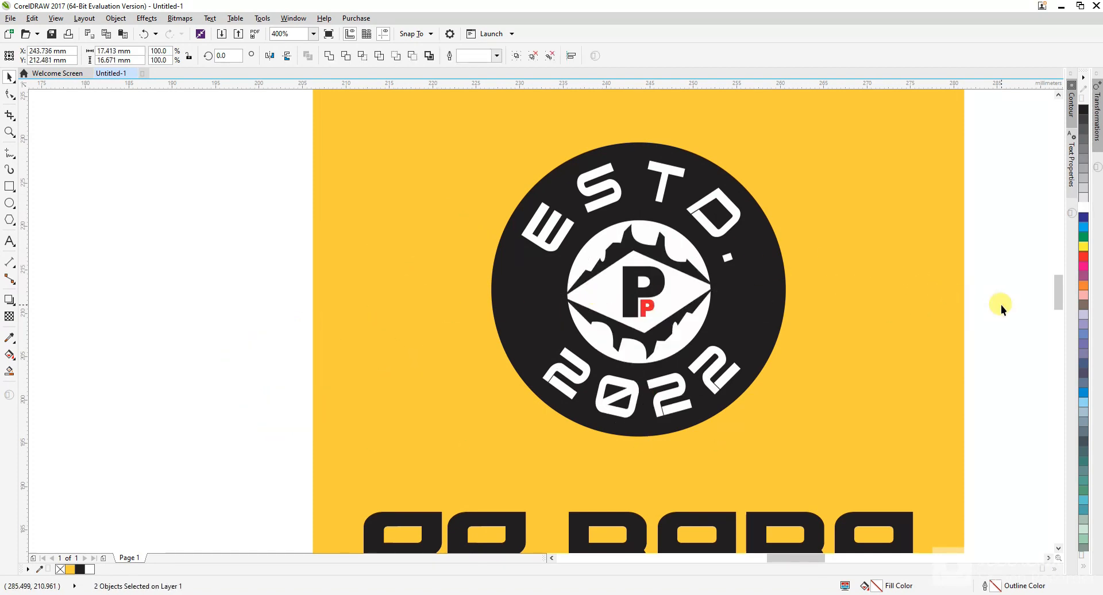
key(ctrl+g)
Shrink the PP logo about its centre so it fits inside the white circle with a clear margin.
scroll(661, 259, up, 1)
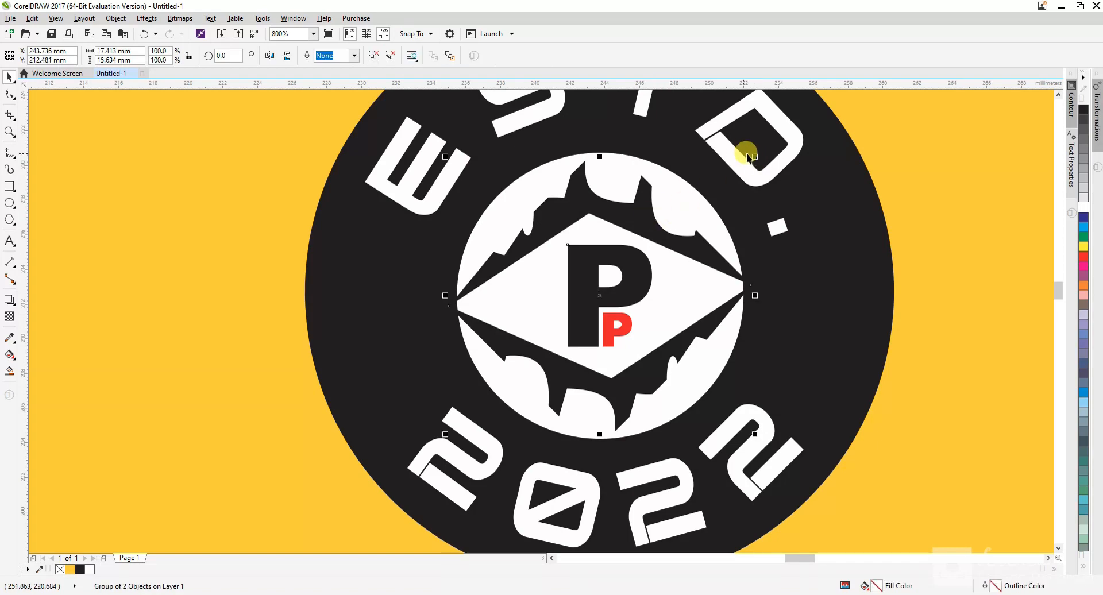
drag(754, 159, 708, 217)
shift+click(708, 217)
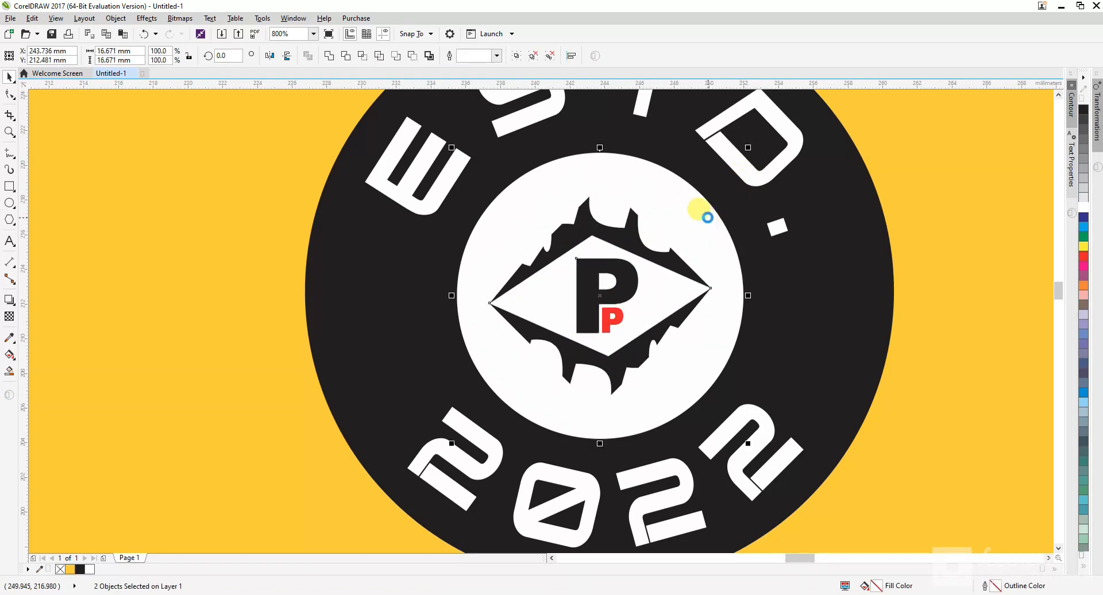
scroll(670, 243, down, 3)
key(Escape)
scroll(518, 307, up, 2)
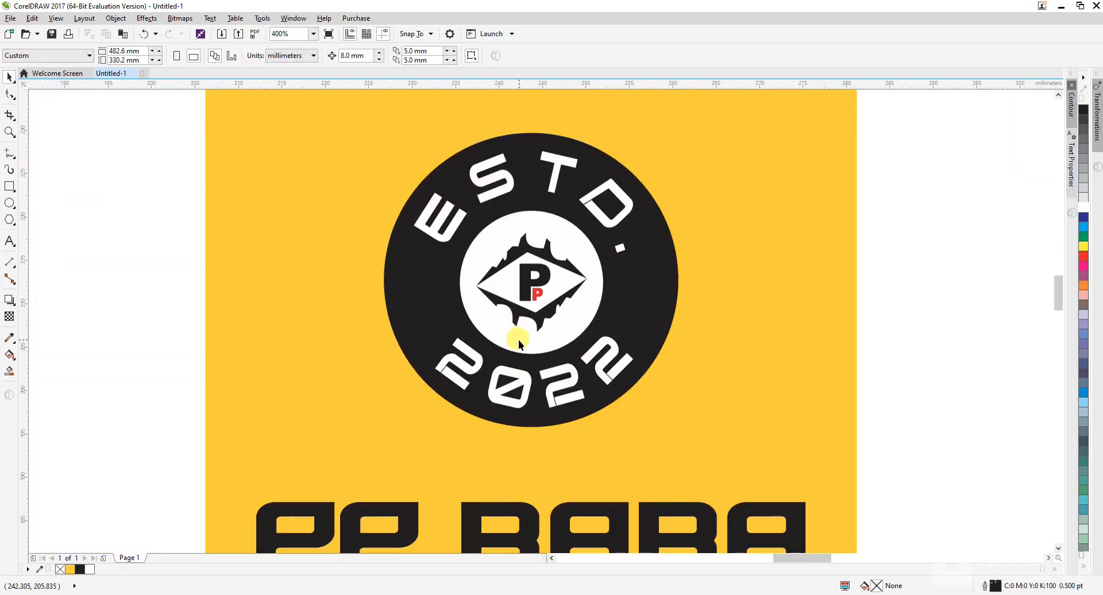
scroll(532, 279, down, 2)
scroll(534, 263, up, 2)
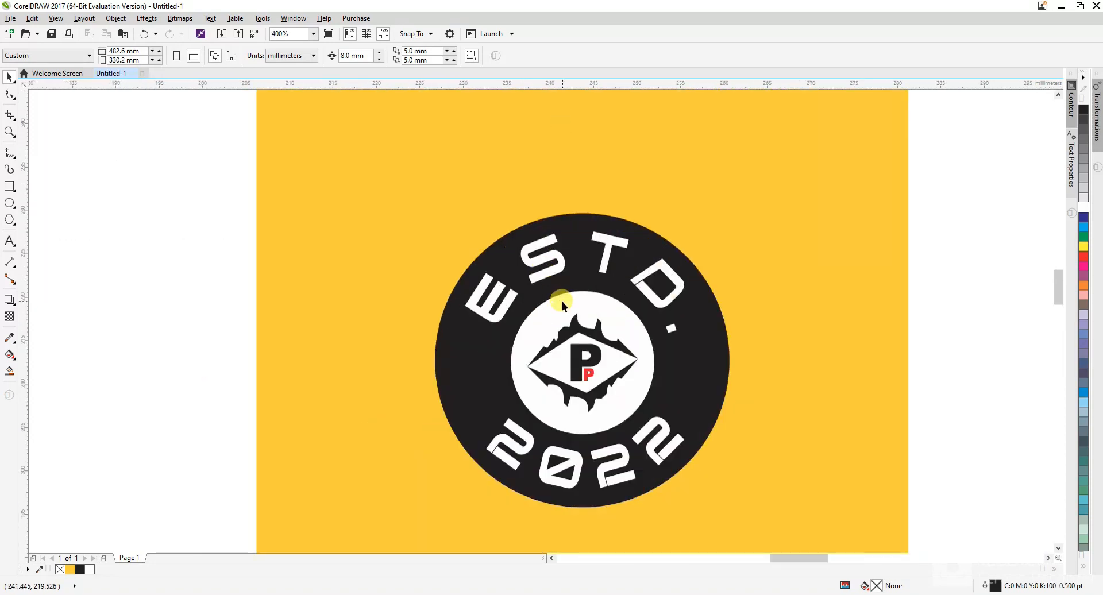
click(563, 303)
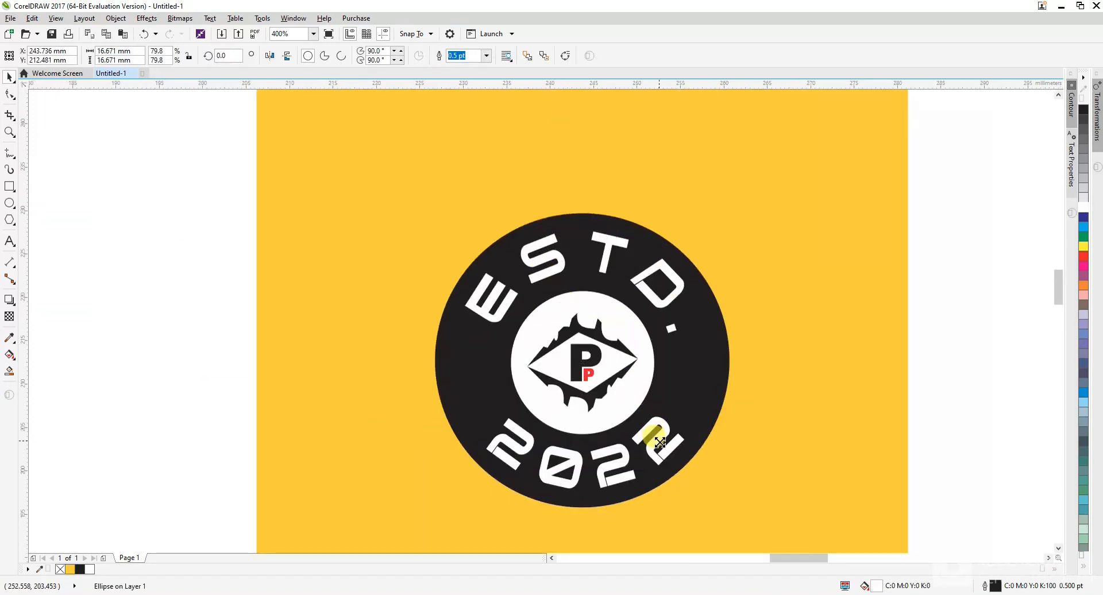
key(Escape)
scroll(745, 347, down, 3)
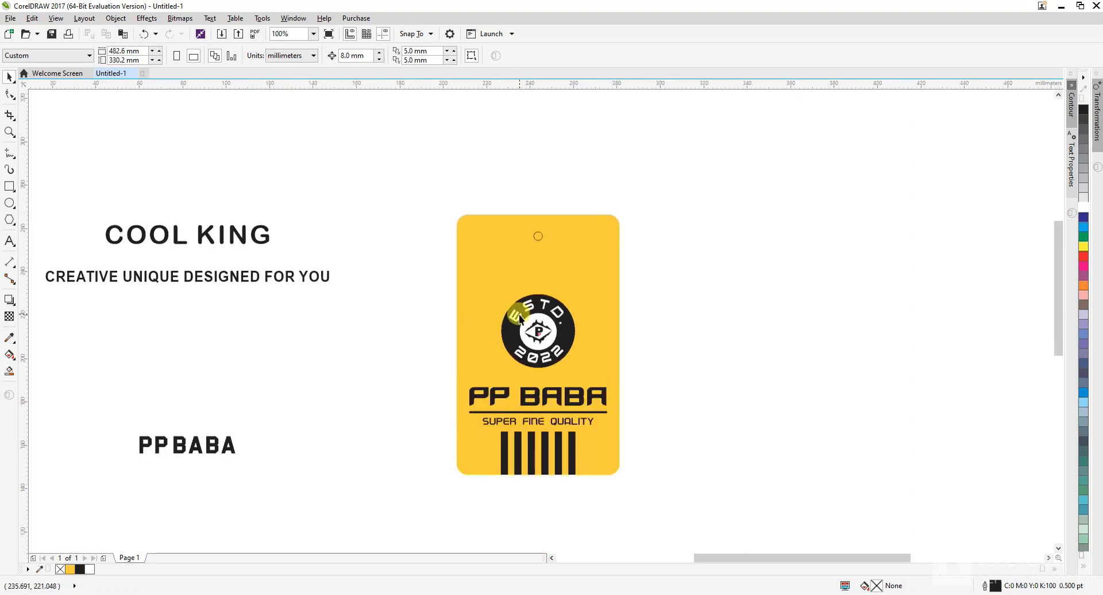
click(602, 375)
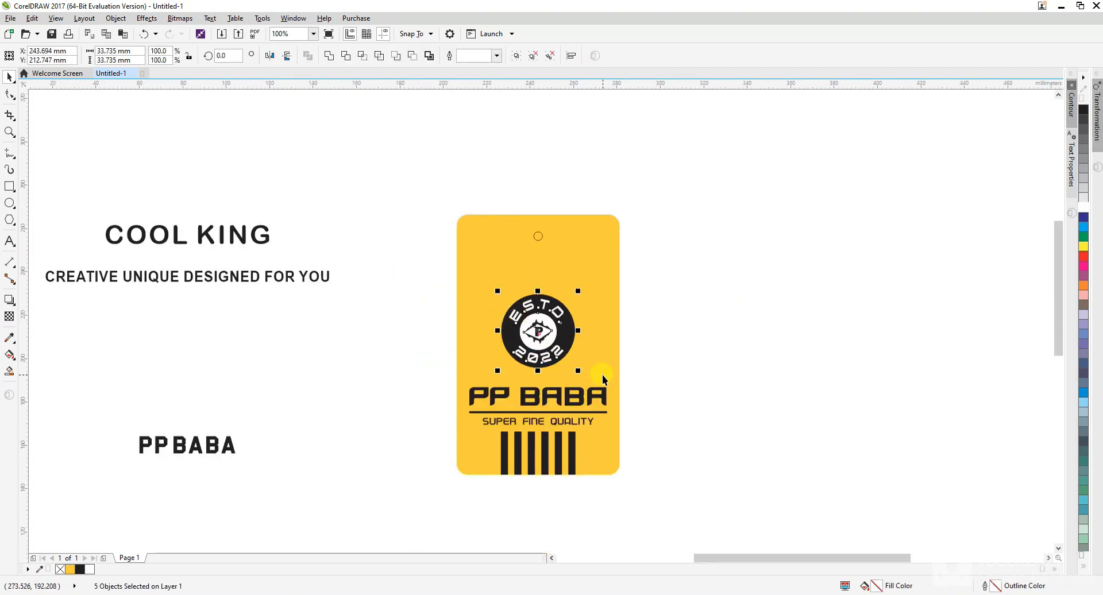
click(661, 348)
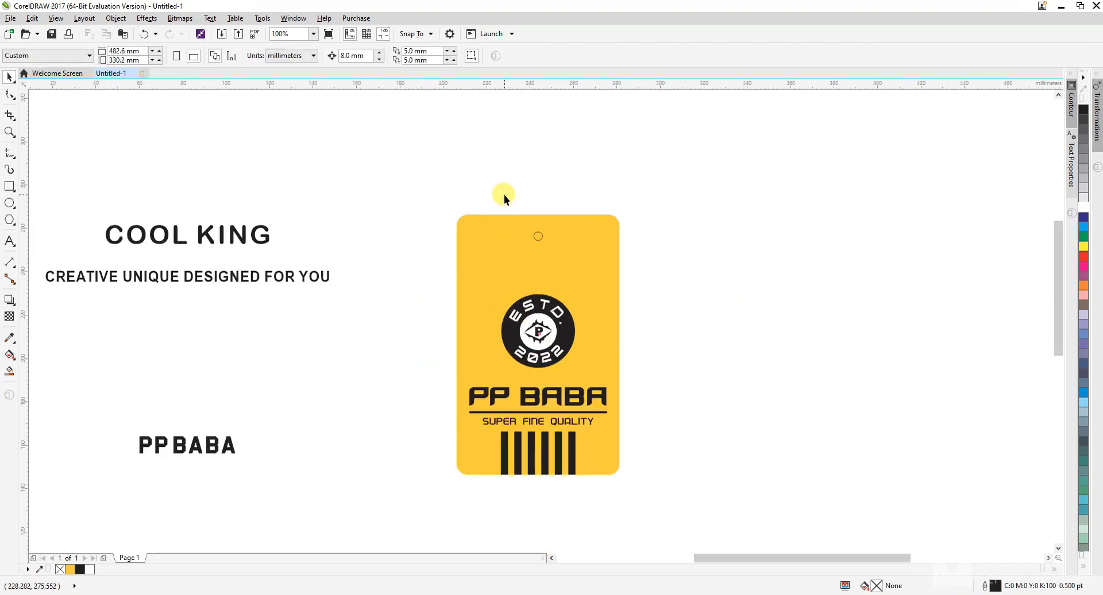
Draw a tall, narrow rectangle beside the tag and align it to the tag's horizontal centre and top edge.
click(8, 187)
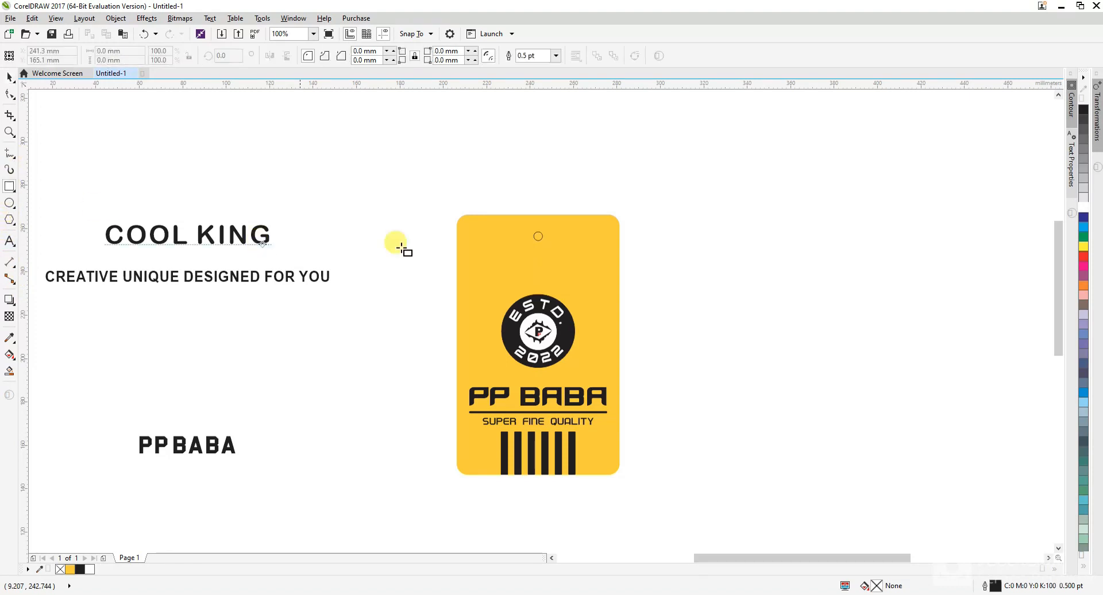
drag(625, 211, 676, 448)
key(space)
shift+click(583, 259)
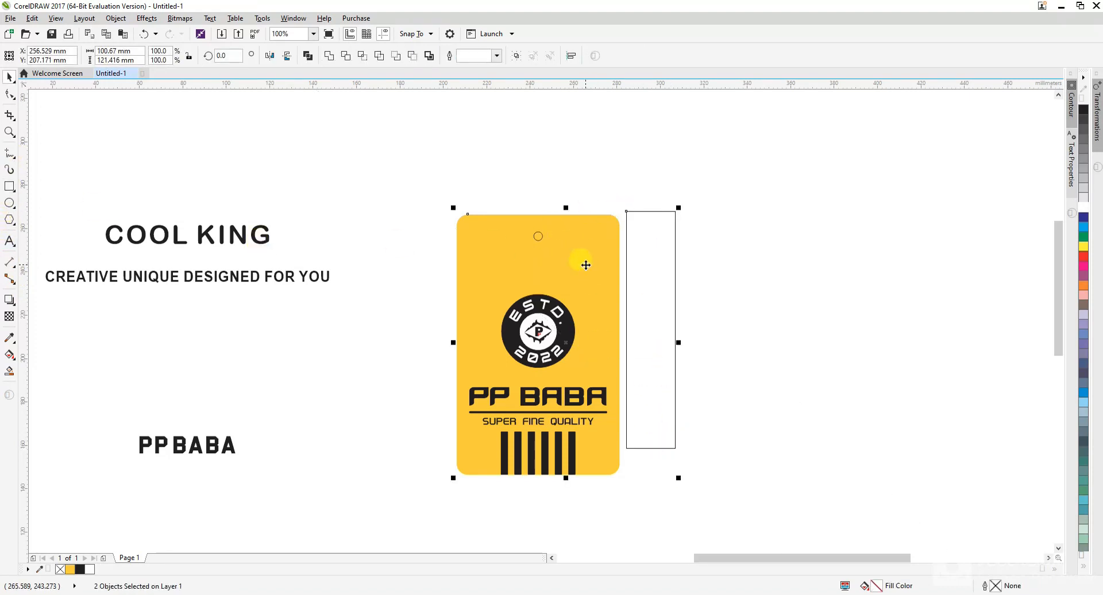
key(c)
key(t)
click(680, 274)
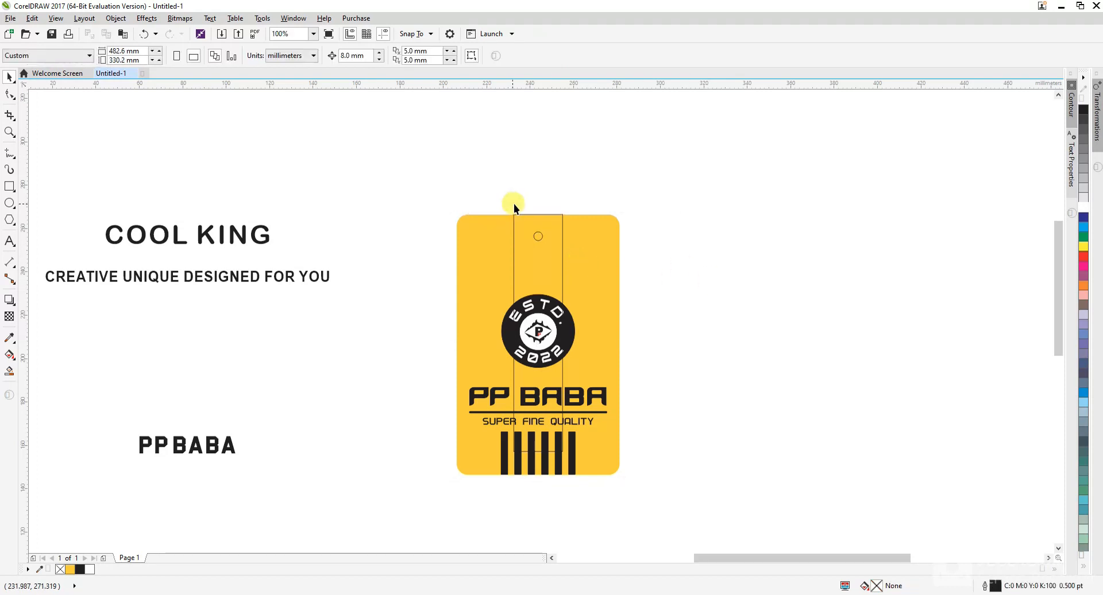
Shorten the tall narrow rectangle over the tag from its lower end to about 99.9 mm high.
click(540, 457)
click(664, 385)
click(563, 276)
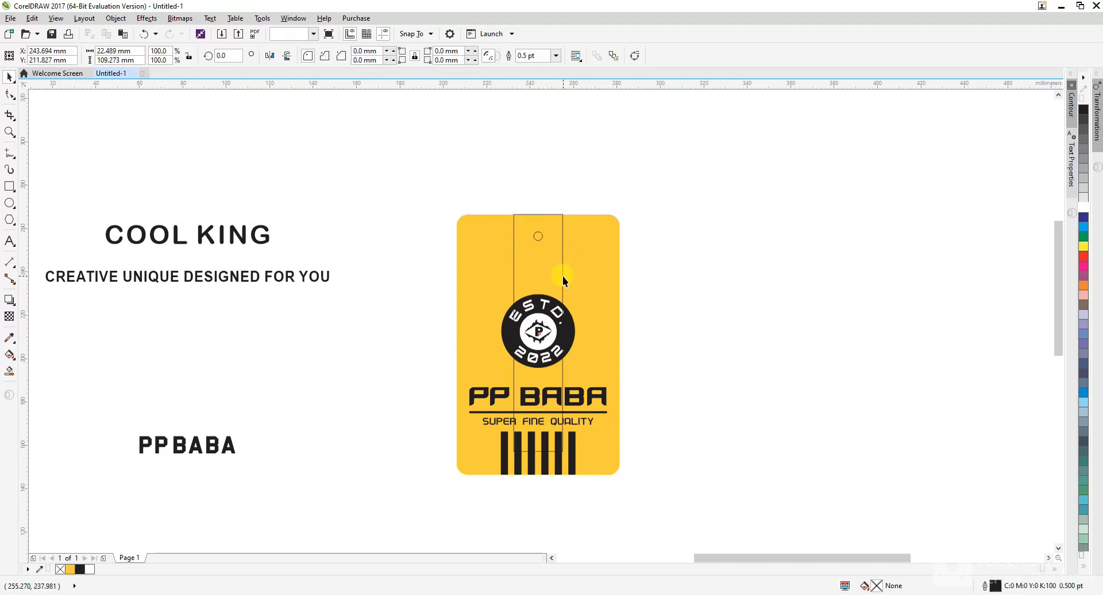
scroll(542, 463, up, 1)
drag(534, 443, 535, 404)
click(812, 406)
Set the narrow rectangle's width to 20 mm.
scroll(513, 235, down, 1)
click(479, 182)
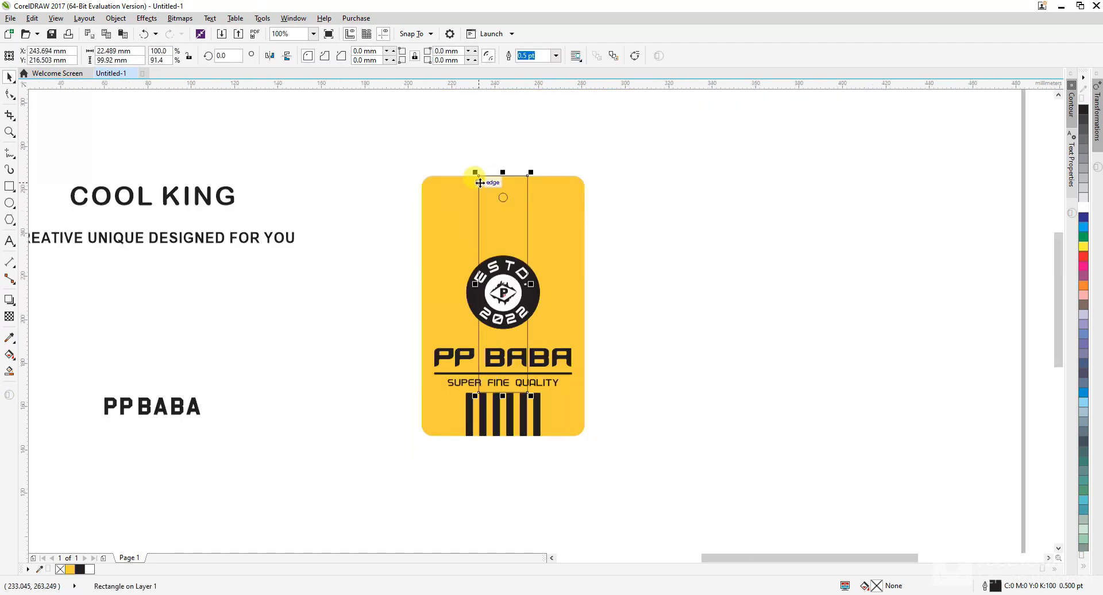
click(140, 51)
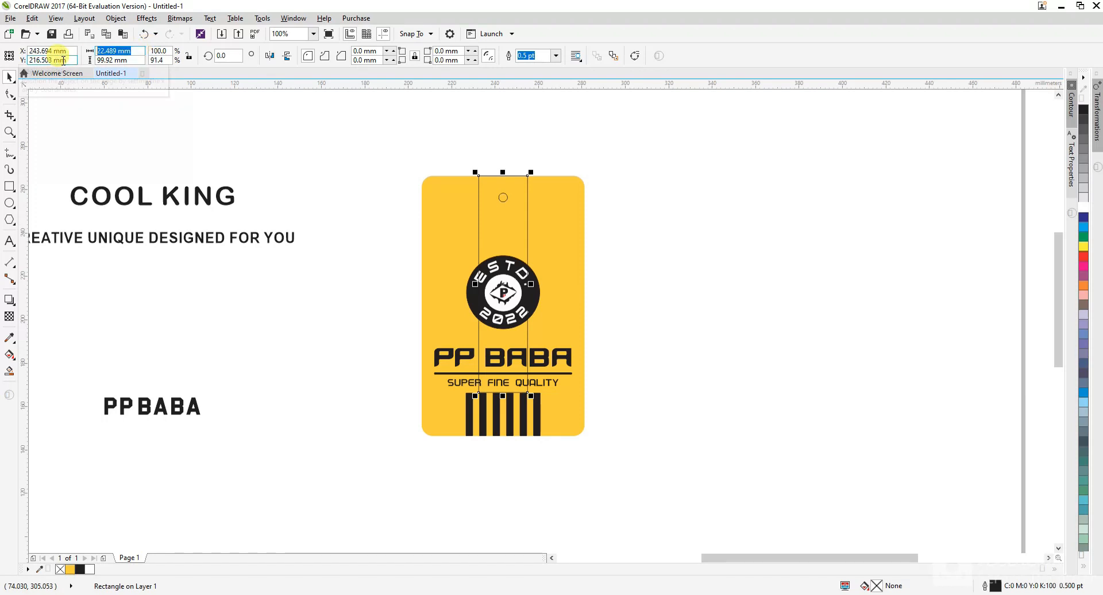
text(20)
key(Return)
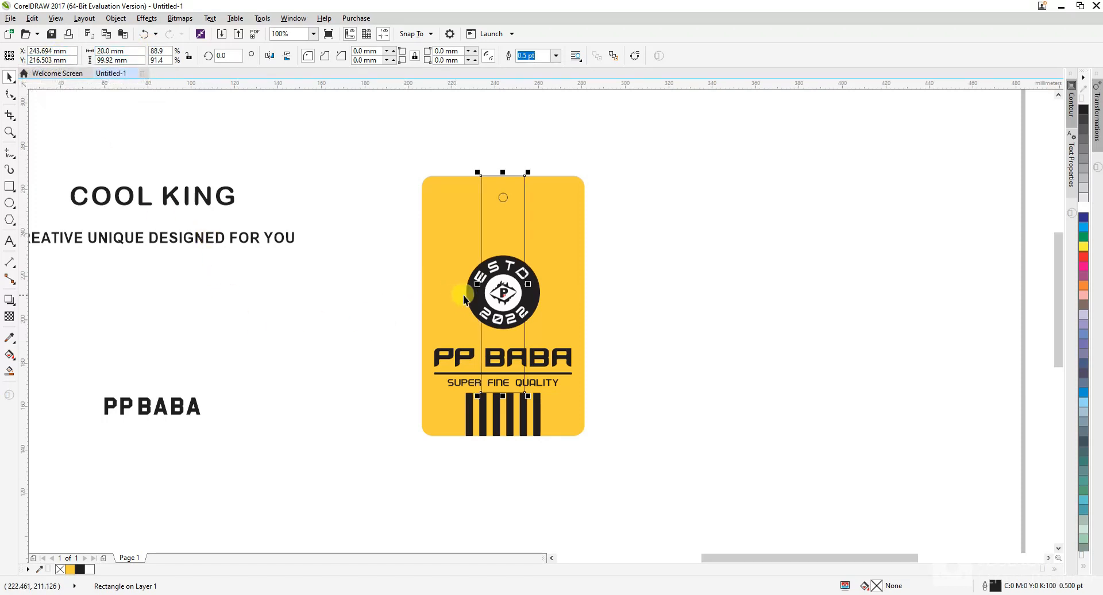
Move the narrow rectangle beside the tag and place a vertical copy of the PP BABA text, rotated 270°, at its centre.
drag(498, 297, 617, 298)
click(698, 321)
right_click(674, 285)
drag(556, 357, 641, 376)
click(675, 286)
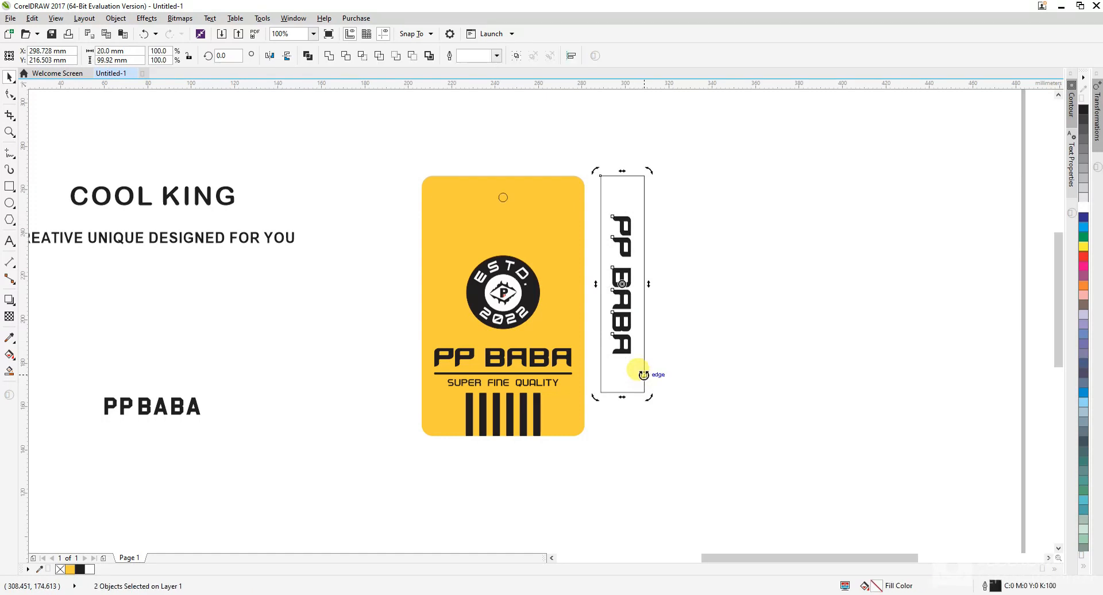
Enlarge the vertical PP BABA text to about 81 mm long inside the strip.
click(691, 360)
click(623, 353)
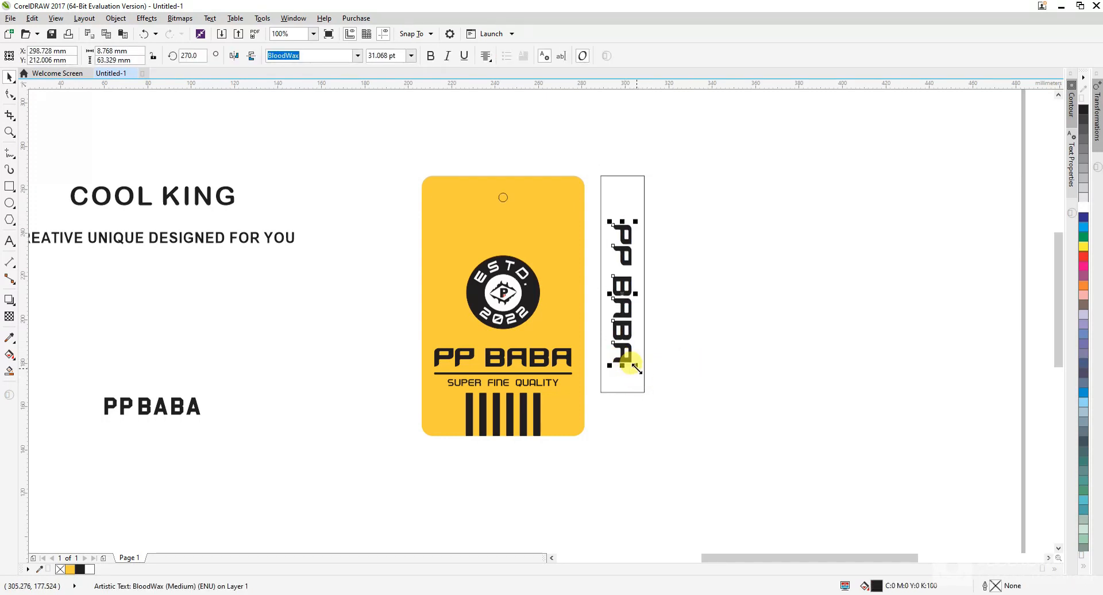
drag(635, 359, 639, 384)
Copy the tag's hole circle to the upper end of the strip, centred across its width.
drag(492, 154, 538, 243)
drag(503, 197, 596, 156)
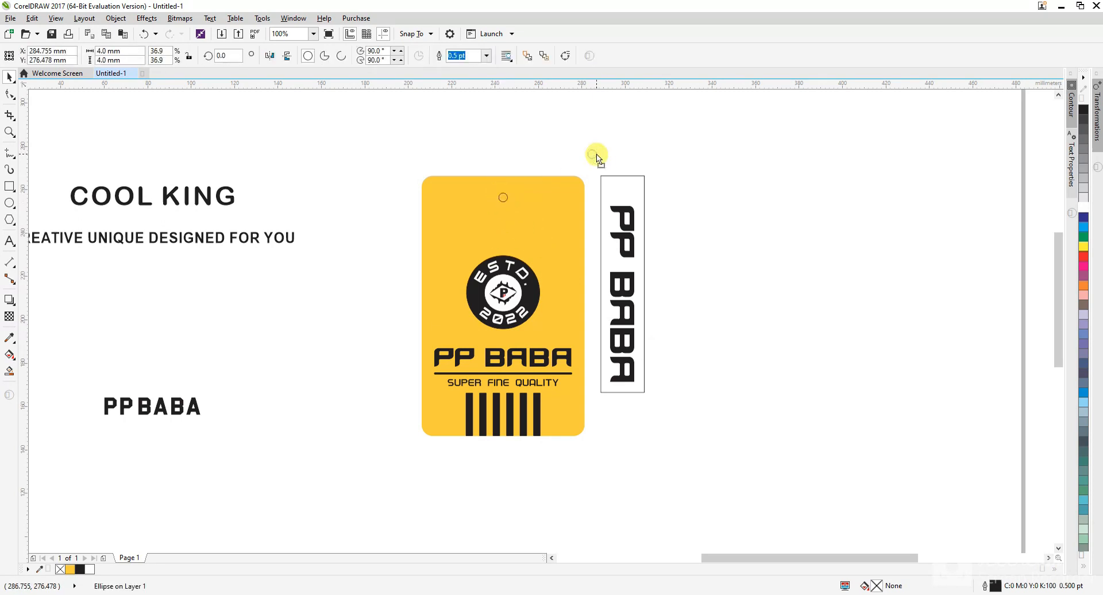
drag(625, 190, 653, 209)
click(653, 209)
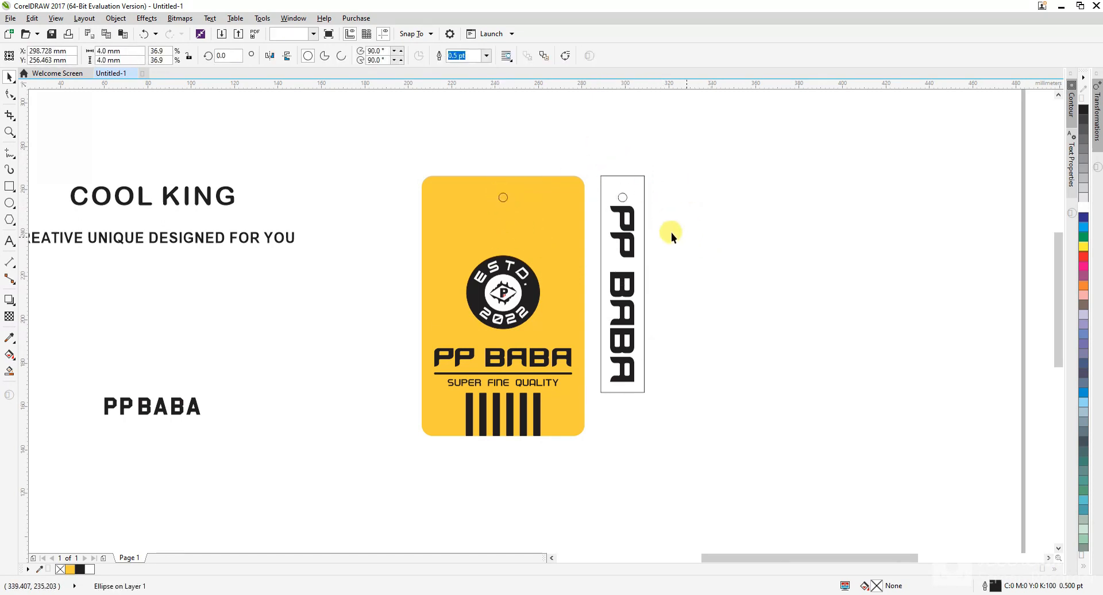
Shrink the vertical text slightly to leave more room below the hole and centre it across the strip's width.
scroll(625, 217, down, 2)
click(625, 217)
scroll(630, 215, up, 4)
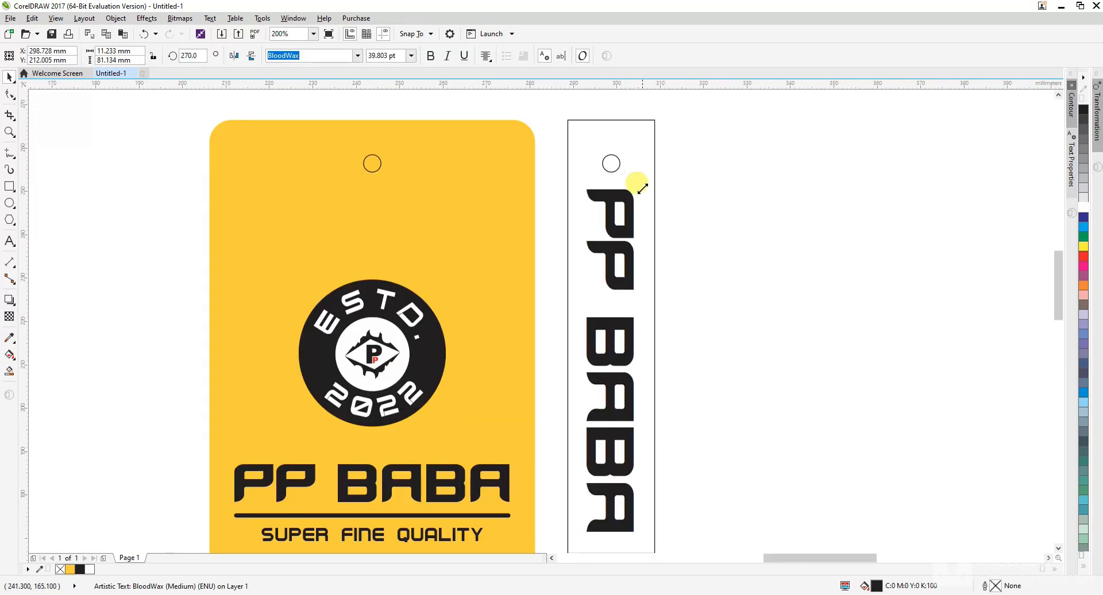
shift+click(652, 204)
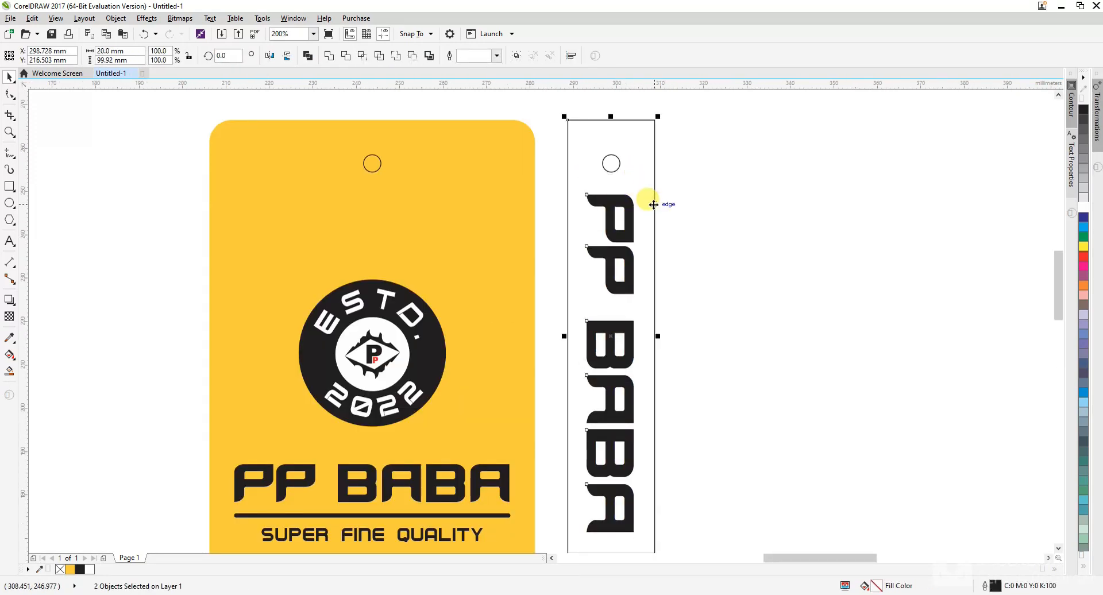
key(c)
click(716, 216)
Sample the tag's yellow with the Color Eyedropper and apply it to the vertical PP BABA text.
scroll(615, 205, down, 2)
click(631, 177)
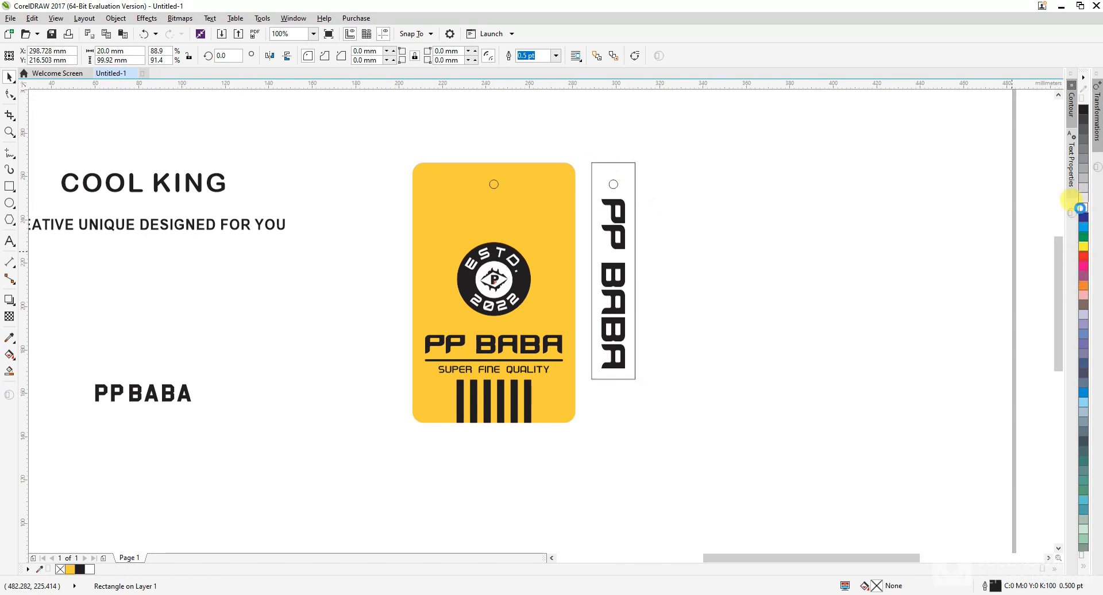
click(657, 161)
click(613, 184)
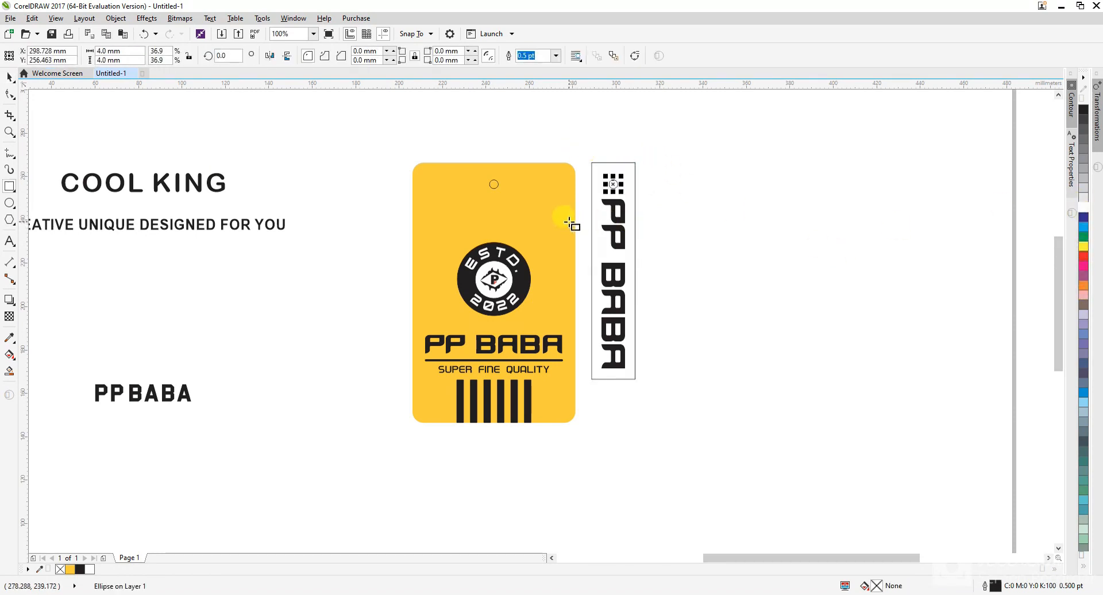
click(10, 340)
click(525, 210)
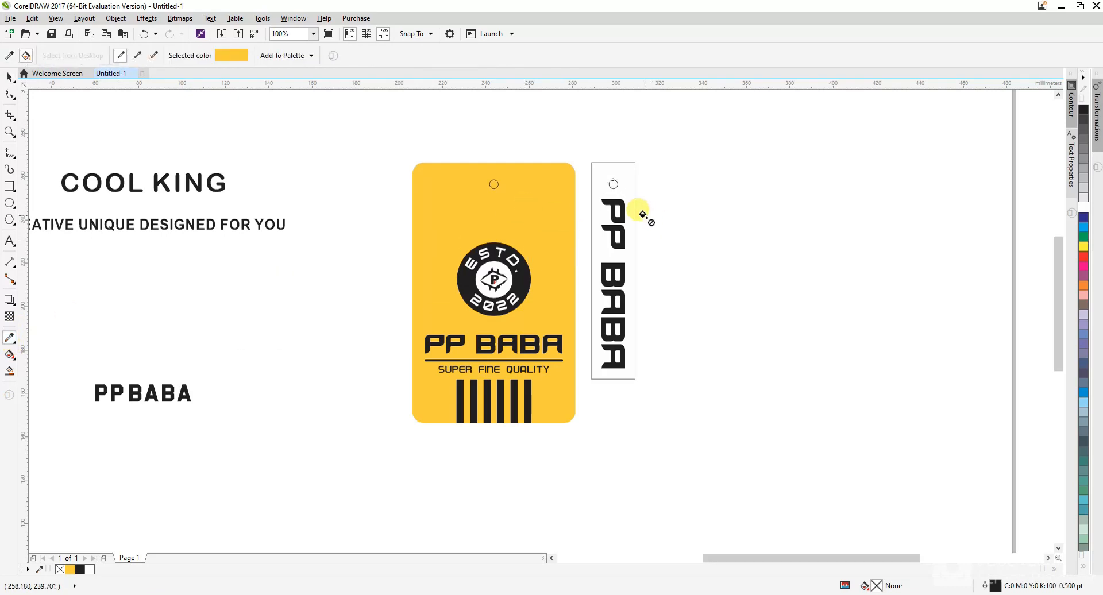
scroll(635, 211, up, 3)
click(585, 202)
scroll(585, 202, down, 3)
key(space)
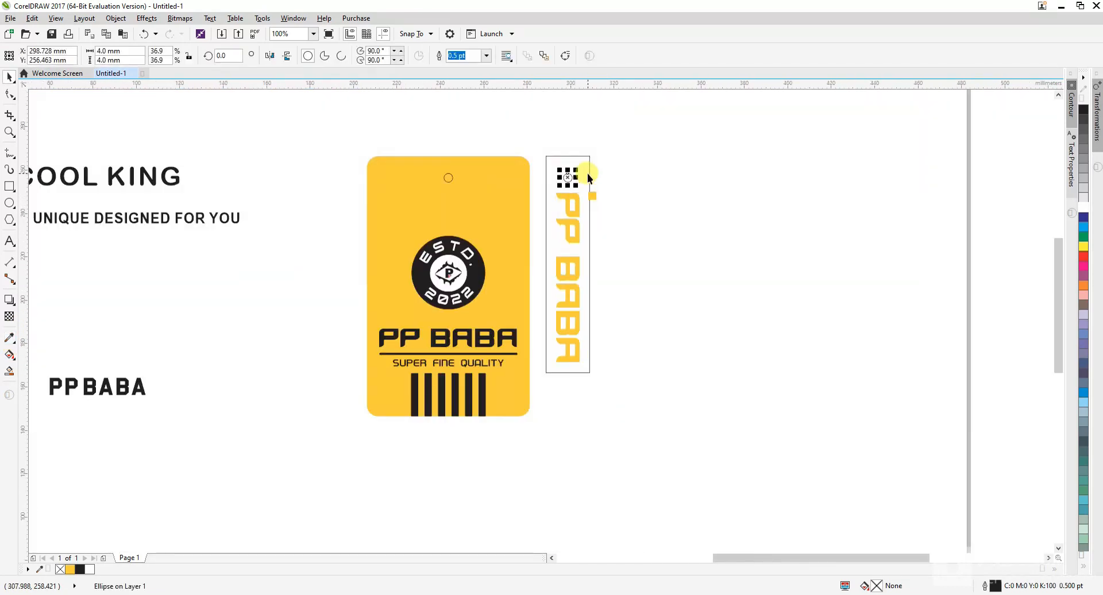
Fill the strip rectangle with black and group it with its text and hole circle.
click(584, 175)
click(1083, 110)
drag(543, 143, 708, 448)
Centre the black strip horizontally on the yellow tag.
shift+click(488, 221)
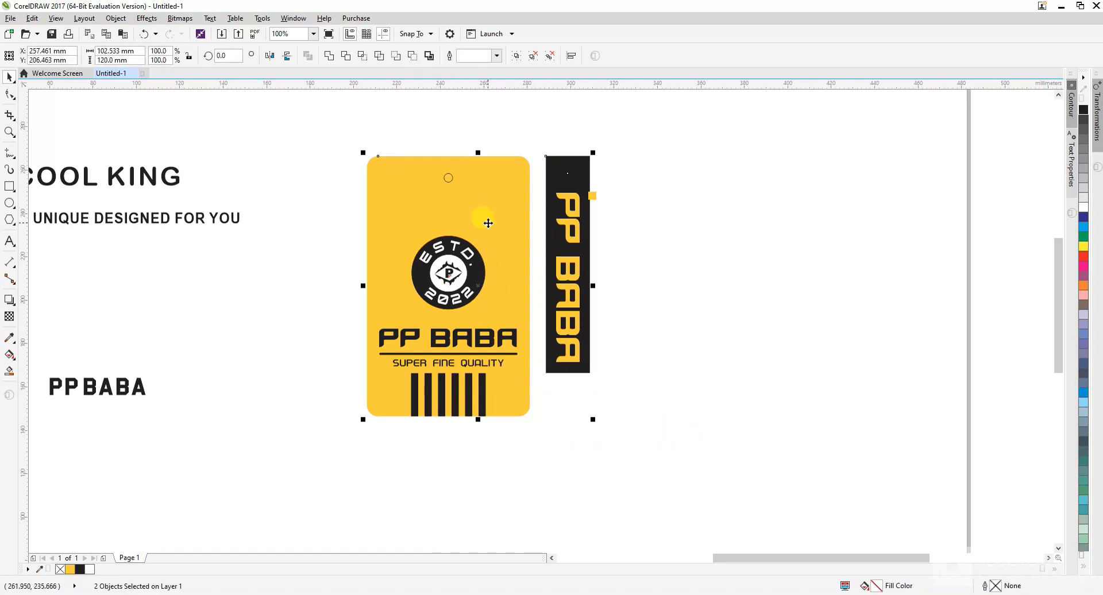
key(c)
click(662, 281)
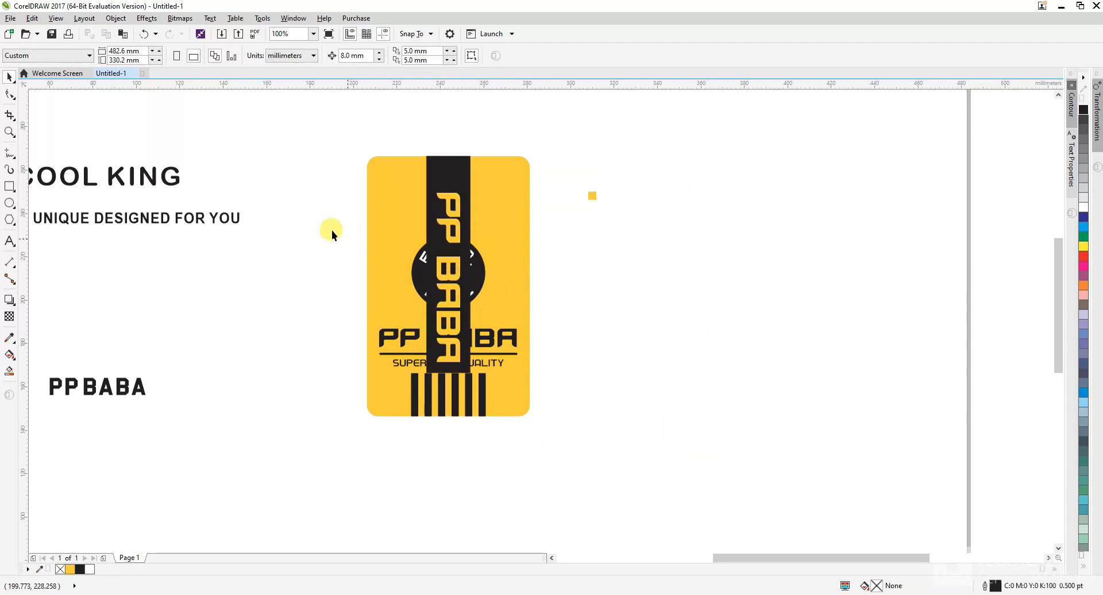
Enlarge the circular ESTD. 2022 emblem about its centre to about 40 mm across.
drag(547, 313, 547, 313)
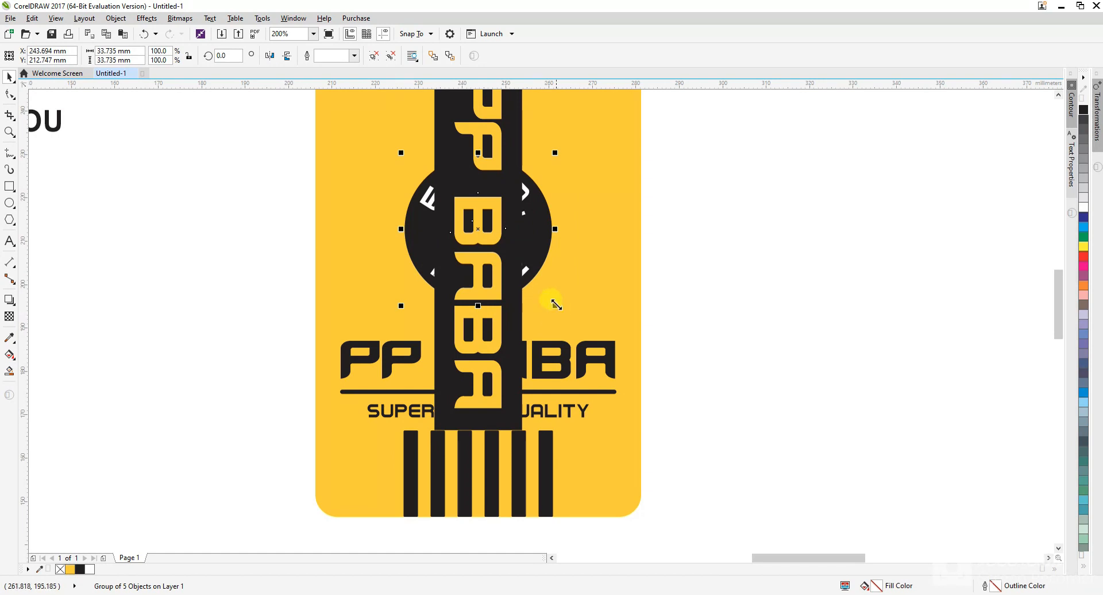
drag(555, 304, 568, 318)
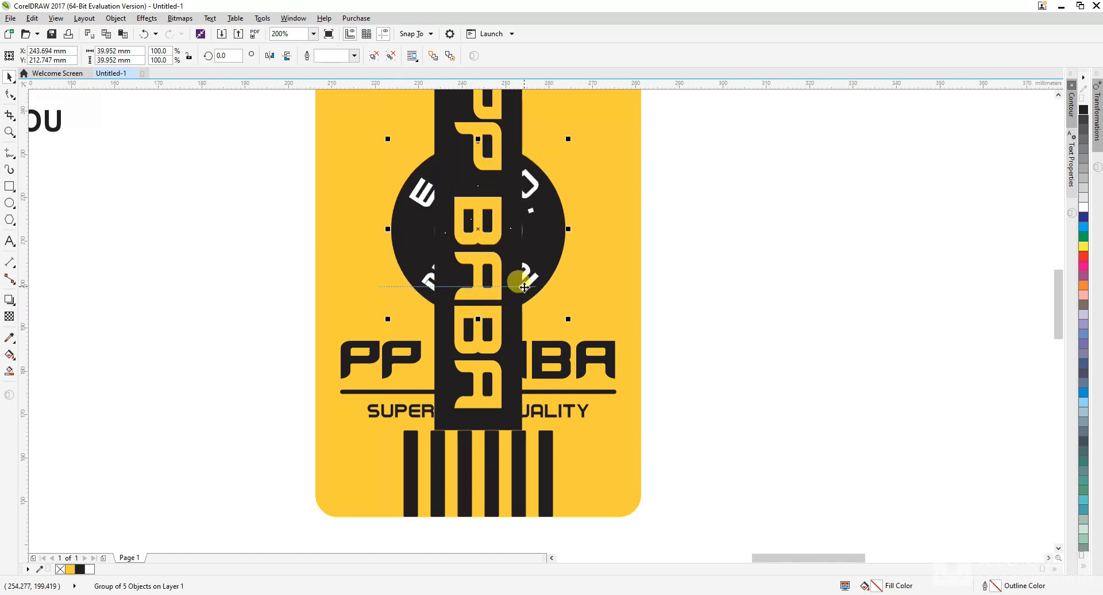
drag(524, 288, 530, 283)
key(ctrl+z)
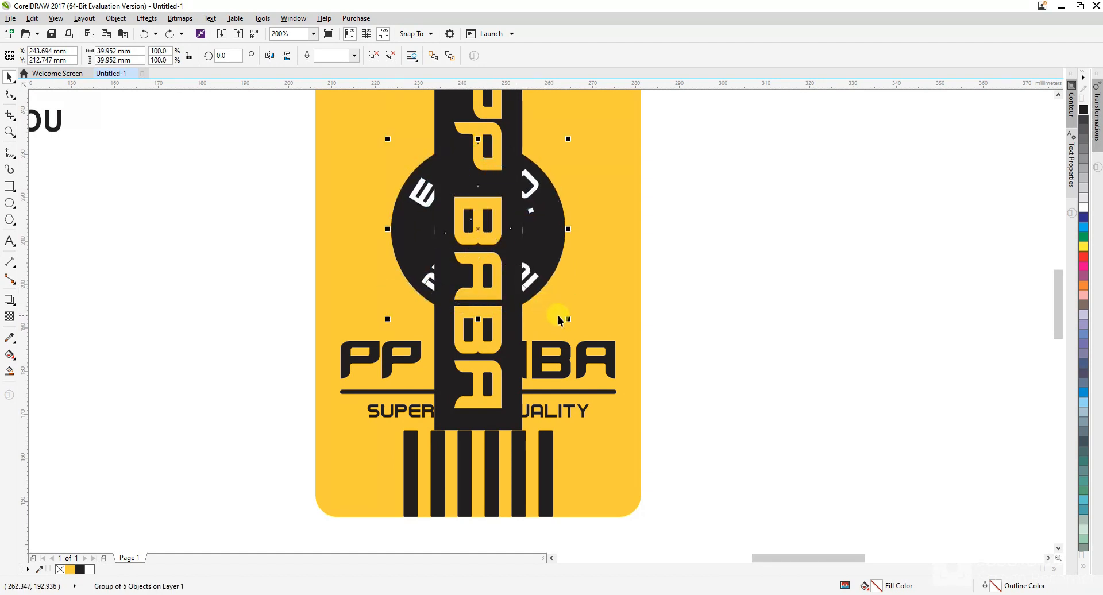
drag(560, 320, 482, 180)
click(653, 315)
Try tilting the black strip diagonally across the tag's upper-left corner, and undo the change.
scroll(476, 322, down, 2)
double_click(475, 319)
drag(507, 374, 345, 387)
click(671, 307)
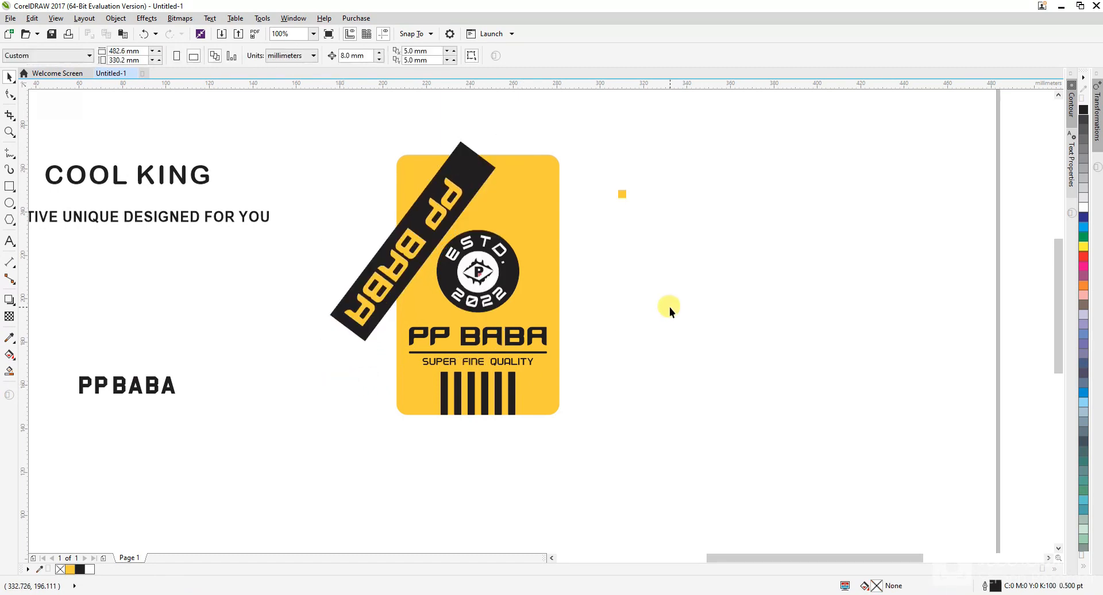
key(ctrl+z)
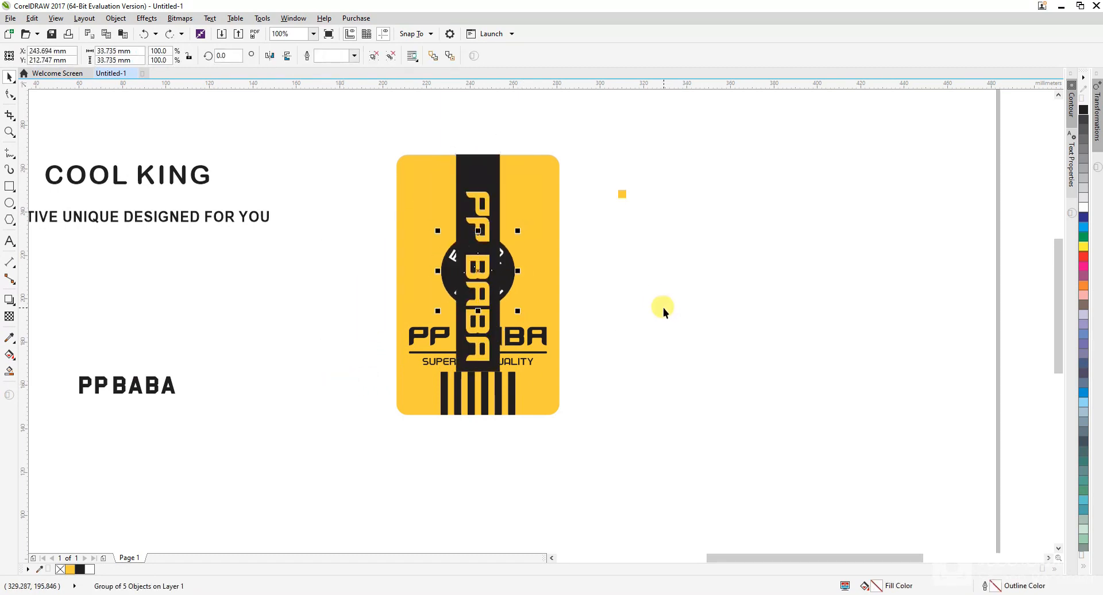
key(ctrl+z)
Move the black PP BABA strip off the tag to the empty area on its right.
click(469, 272)
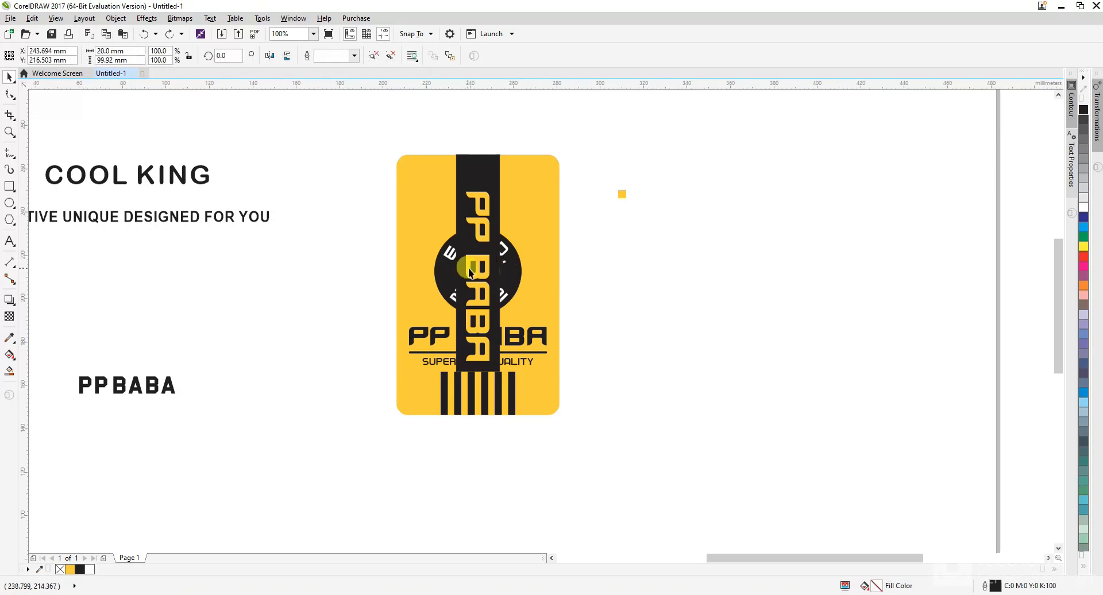
drag(473, 256, 603, 256)
key(Escape)
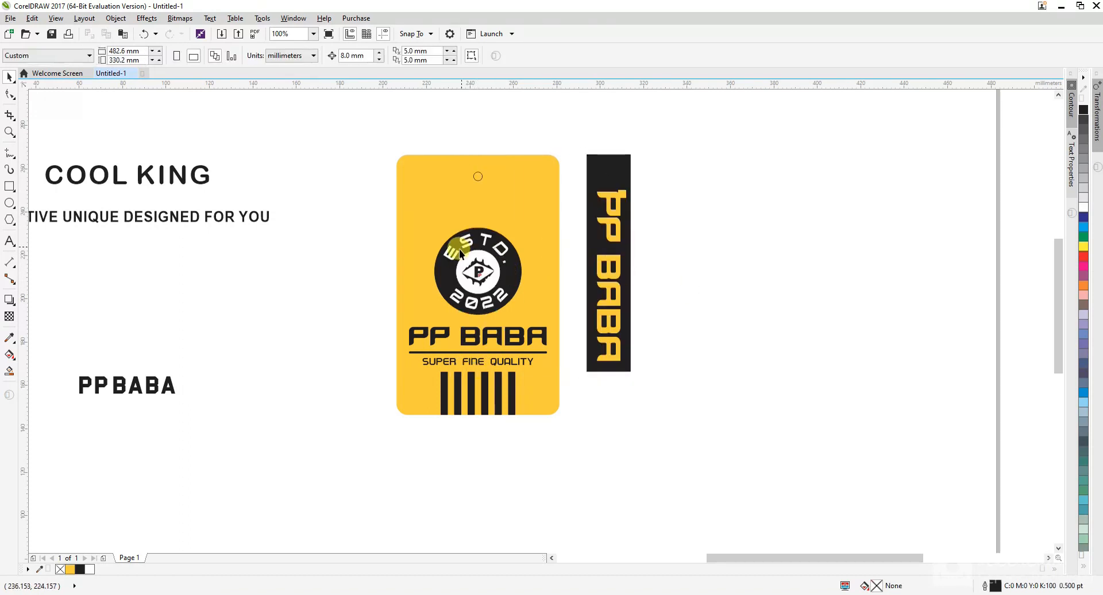
Move the COOL KING, tagline and spare PP BABA texts past the page's right edge, and the tag and strip to its upper left.
scroll(460, 250, down, 2)
drag(425, 198, 551, 343)
drag(473, 303, 416, 303)
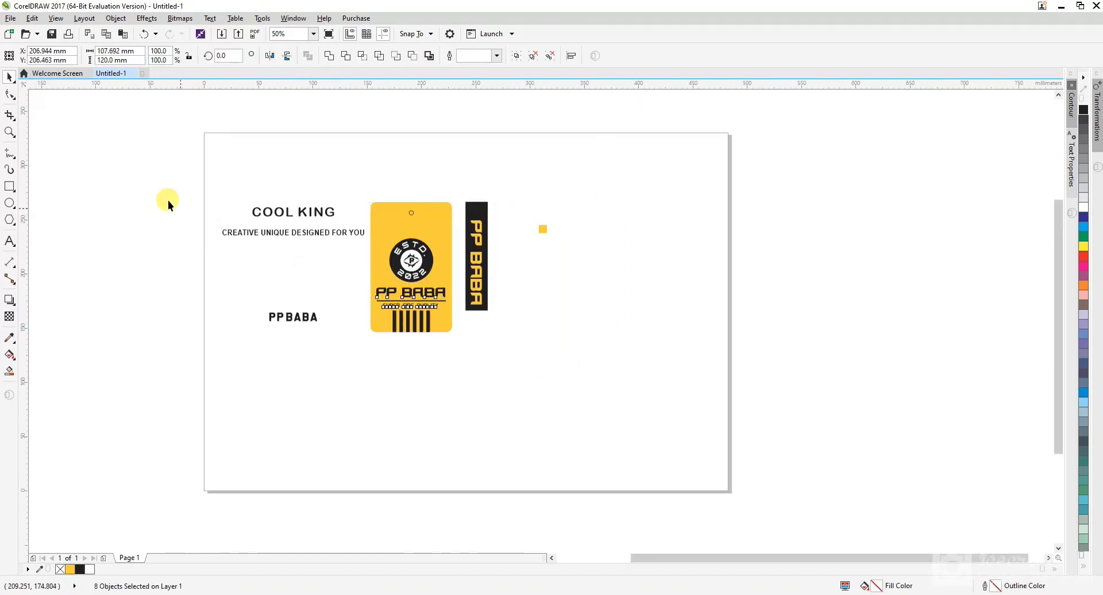
drag(164, 181, 370, 353)
drag(300, 233, 774, 243)
drag(355, 169, 579, 390)
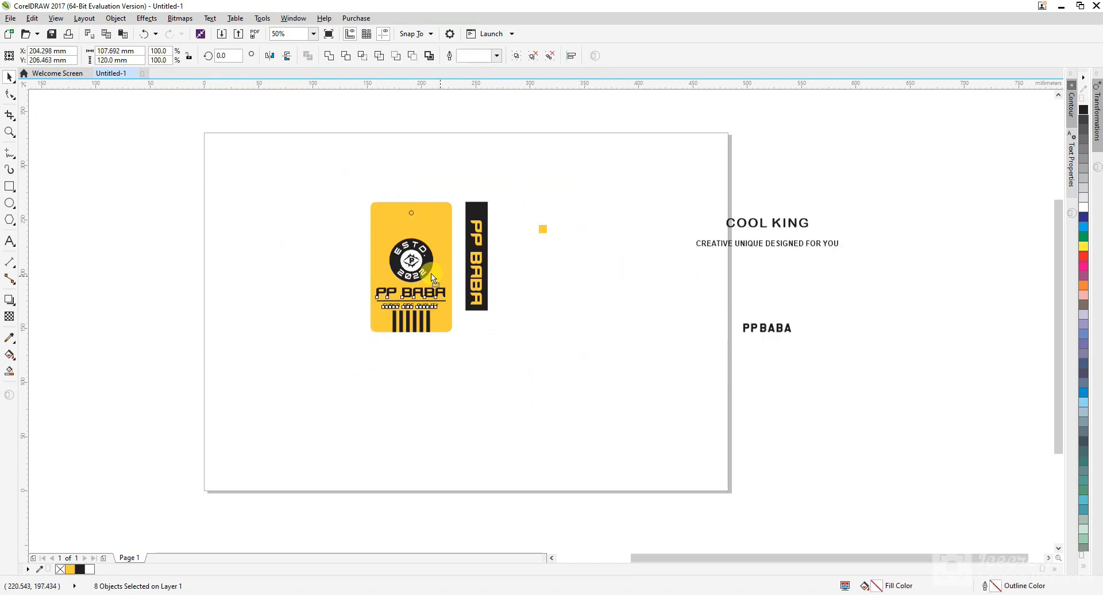
drag(411, 270, 320, 246)
click(606, 377)
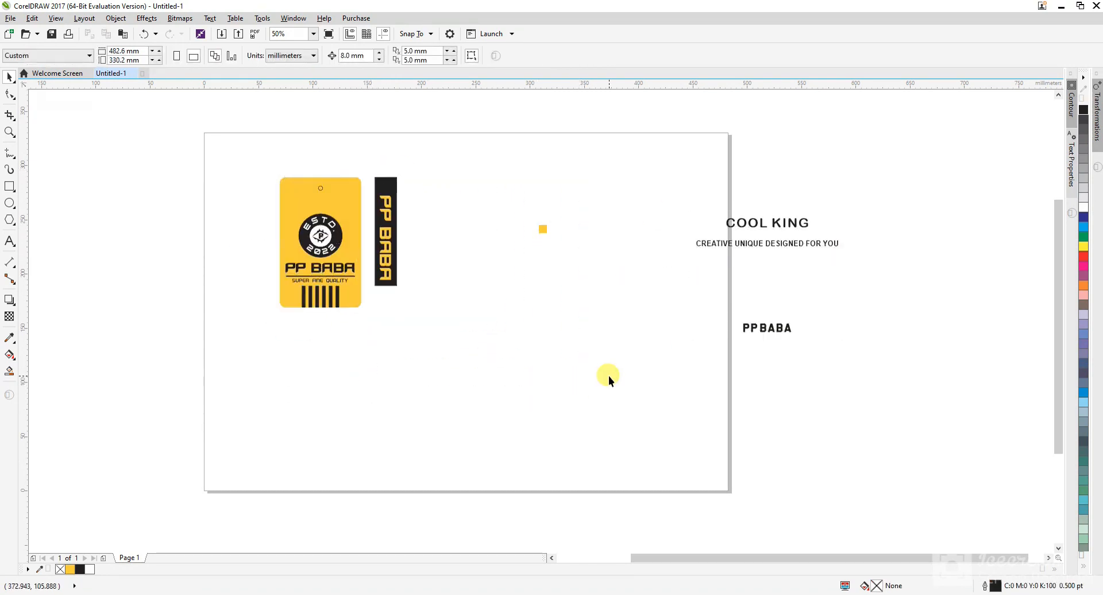
Draw an upright rectangle about 49 mm wide and 95 mm high to the right of the black strip.
scroll(461, 213, up, 2)
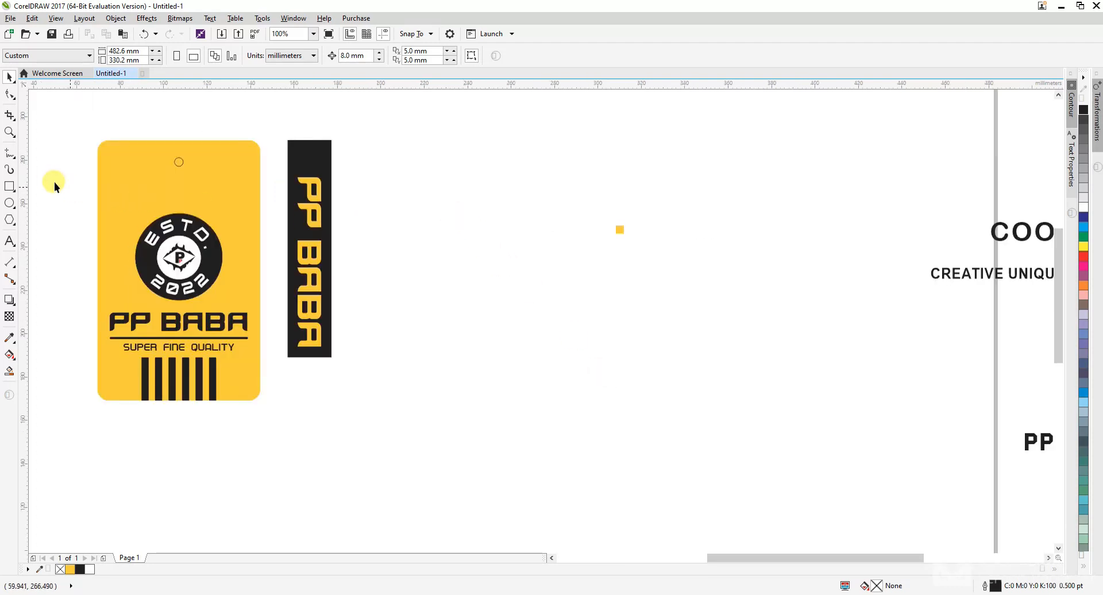
click(9, 186)
drag(473, 148, 579, 353)
key(space)
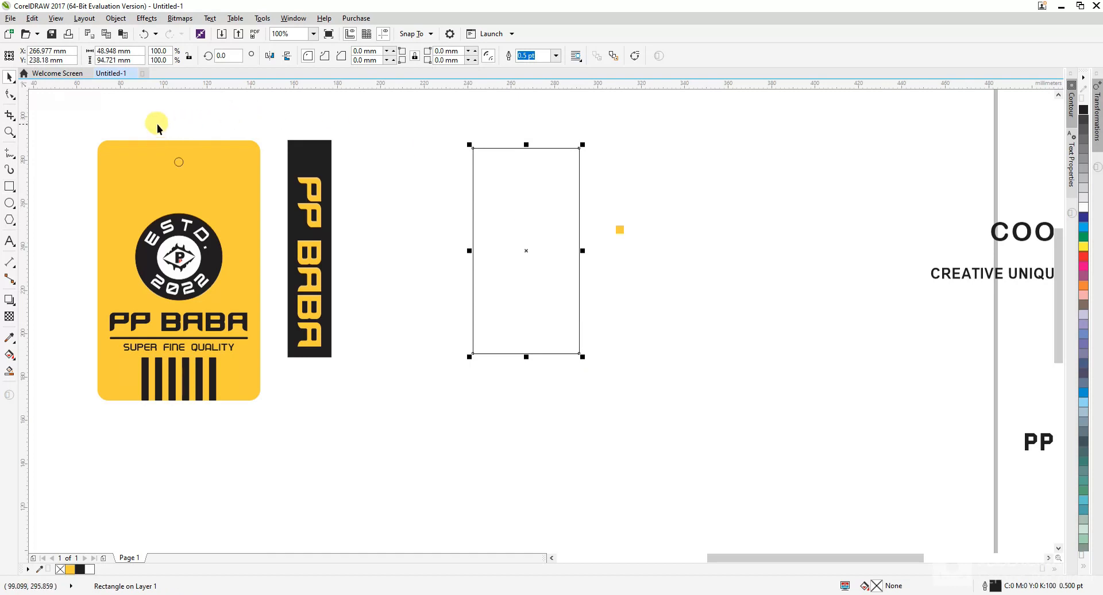
Copy the tag's hole circle onto the new rectangle, centred horizontally and nudged down a little from its top edge.
click(179, 162)
drag(178, 162, 392, 174)
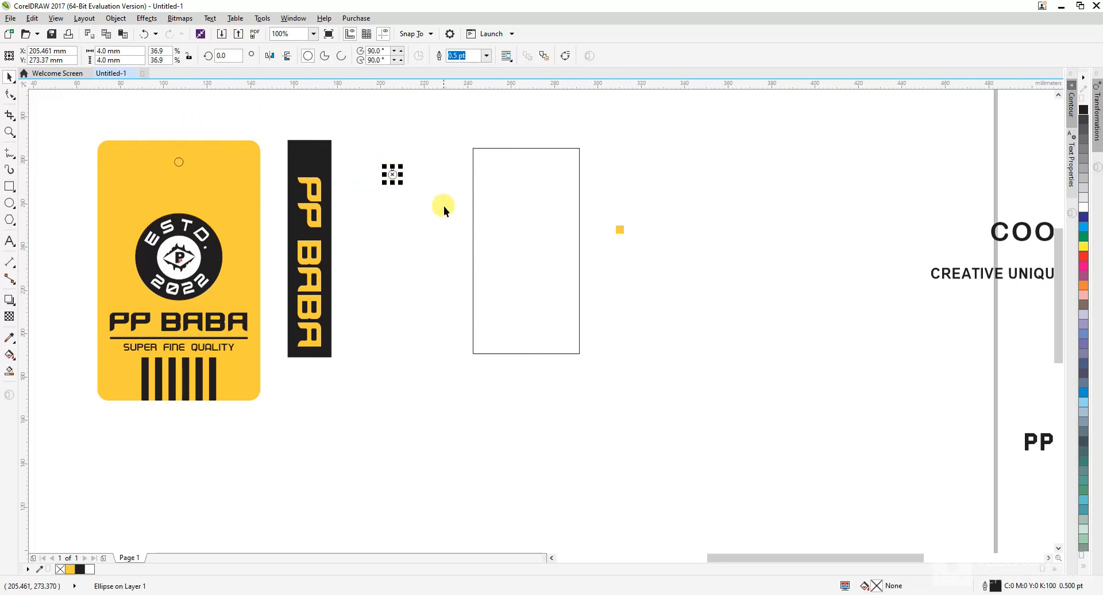
shift+click(472, 213)
key(c)
key(t)
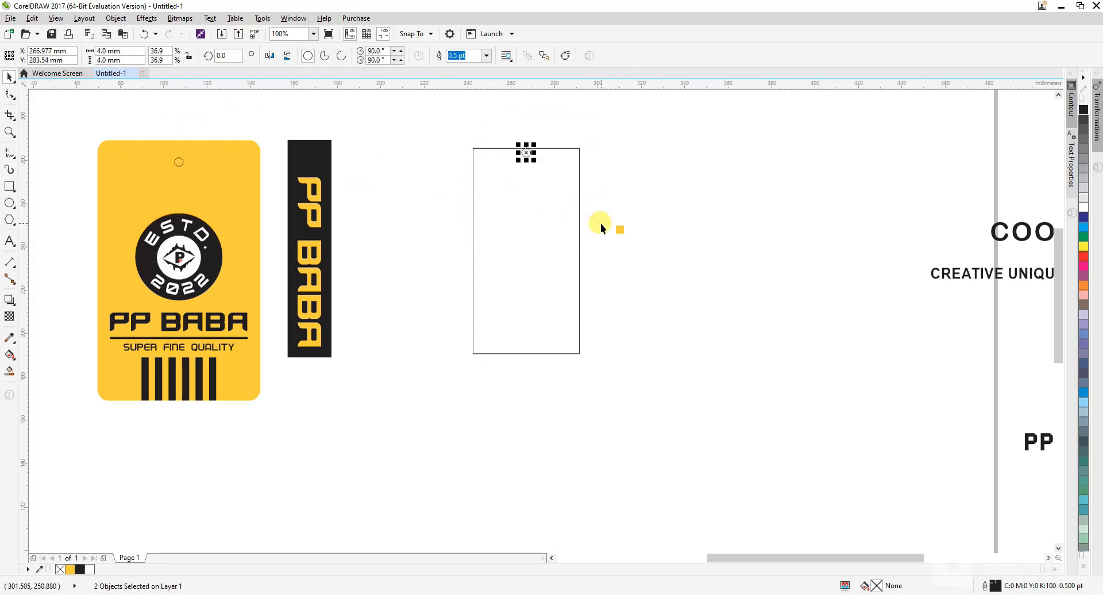
key(Down)
key(Down)
key(Down)
click(687, 215)
Make a full-height copy of the rectangle narrowed to about 4.5 mm wide and fill it with blue.
click(580, 169)
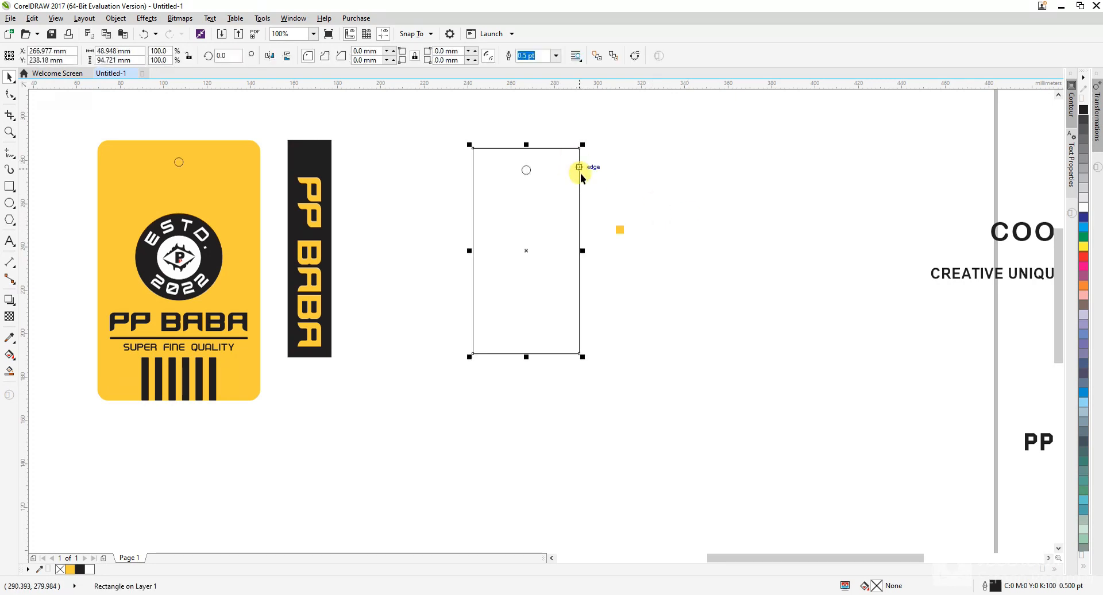
drag(581, 250, 503, 249)
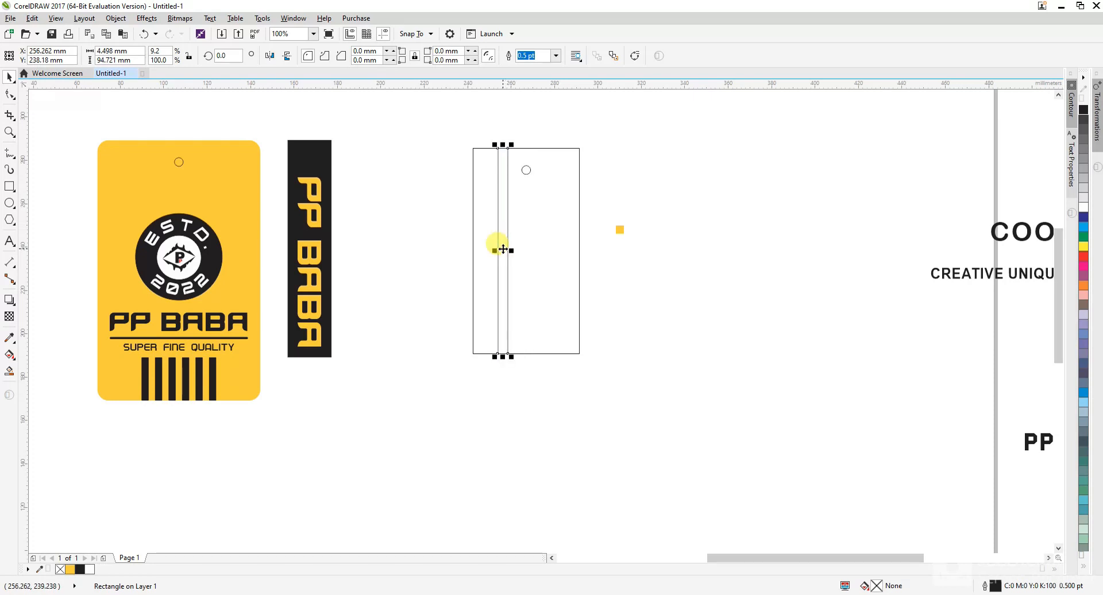
click(1082, 217)
drag(504, 250, 552, 265)
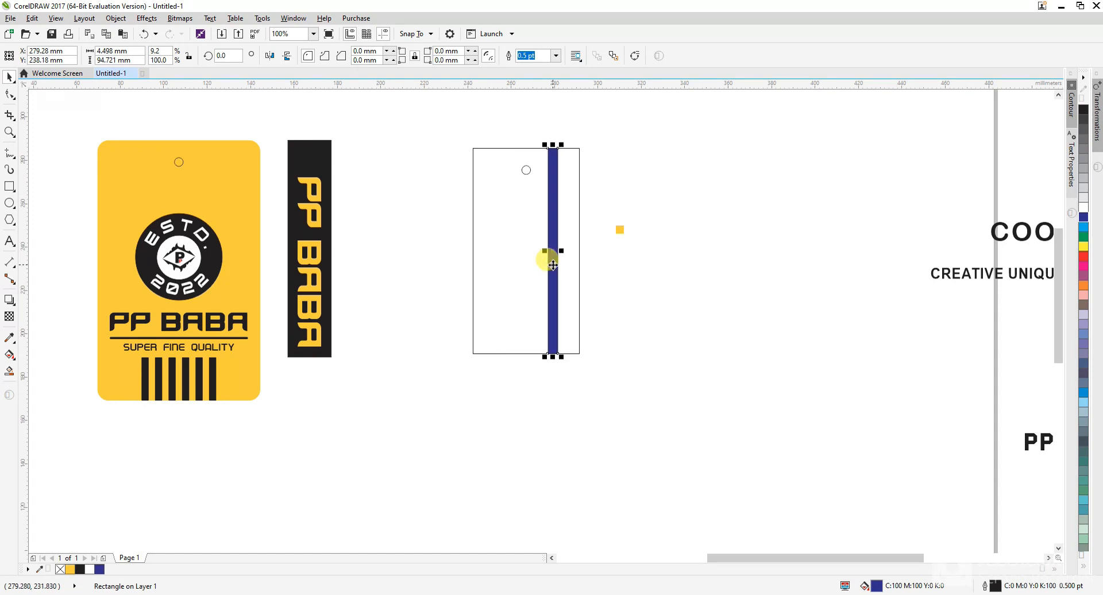
key(ctrl+z)
Align the blue stripe to the left edge of the new rectangle.
shift+click(579, 258)
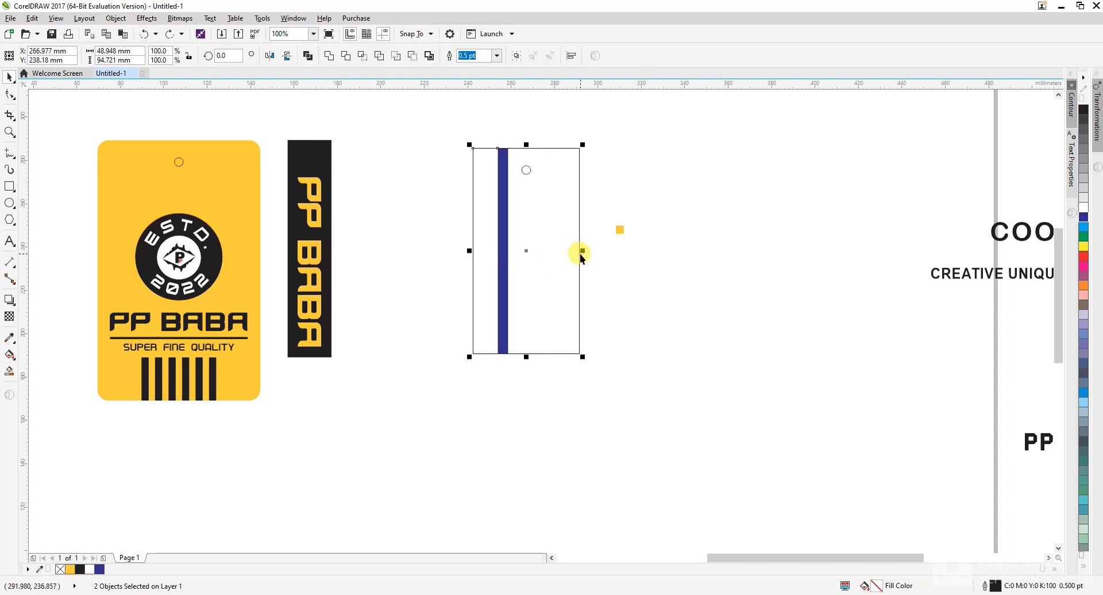
key(l)
click(631, 262)
click(476, 229)
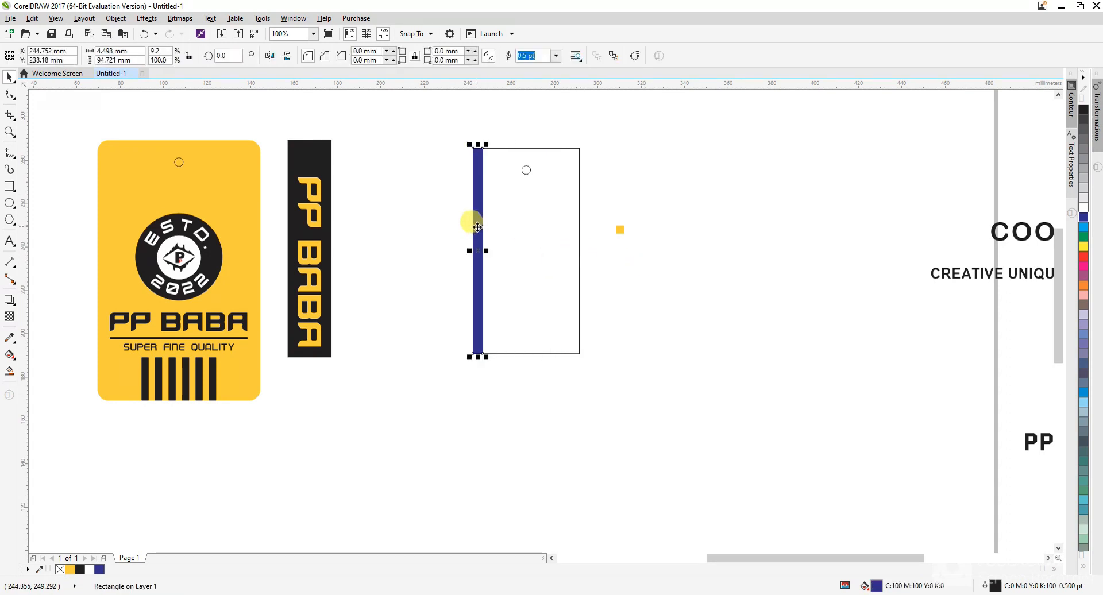
Duplicate the blue stripe and align the copy to the right edge of the tag rectangle.
key(ctrl+d)
shift+click(497, 173)
key(r)
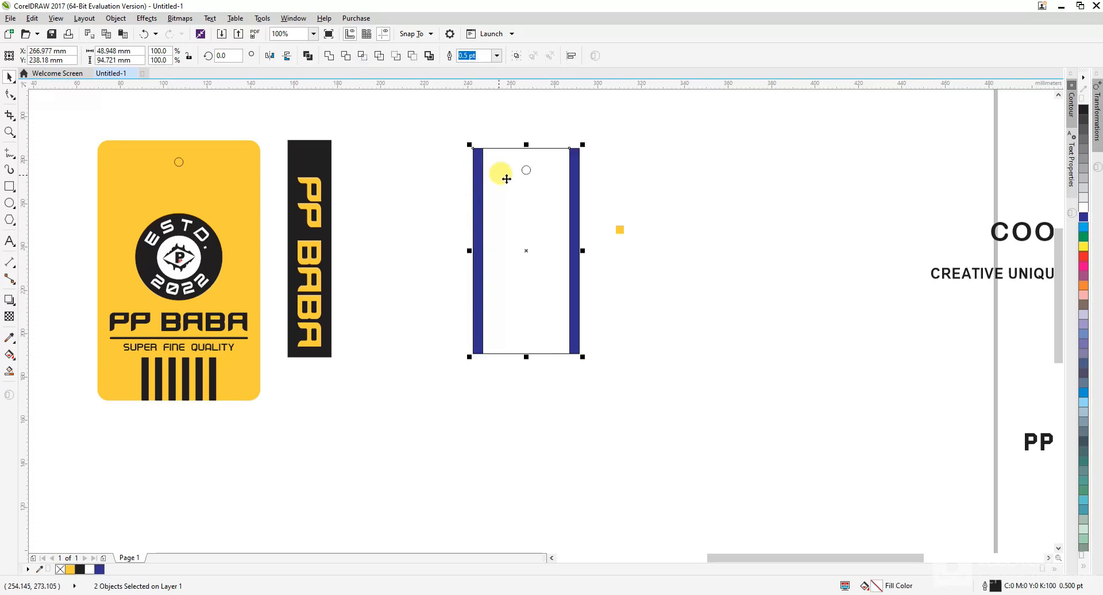
Move the right and left blue stripes inward by 12 mm each so they flank the hole circle.
key(Escape)
key(Left)
key(Left)
key(Left)
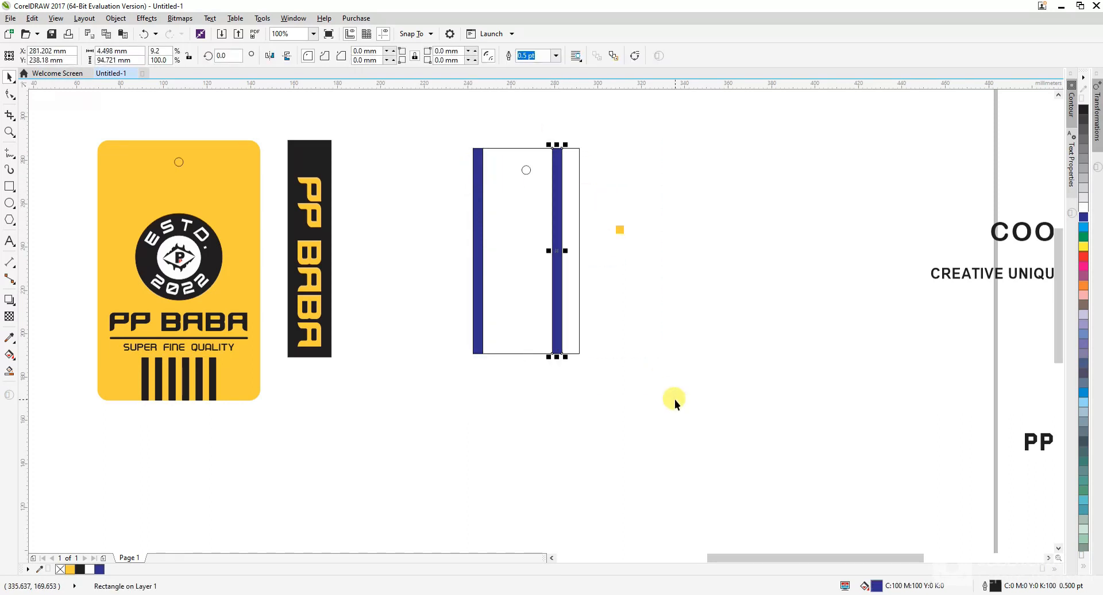
key(Left)
key(Left)
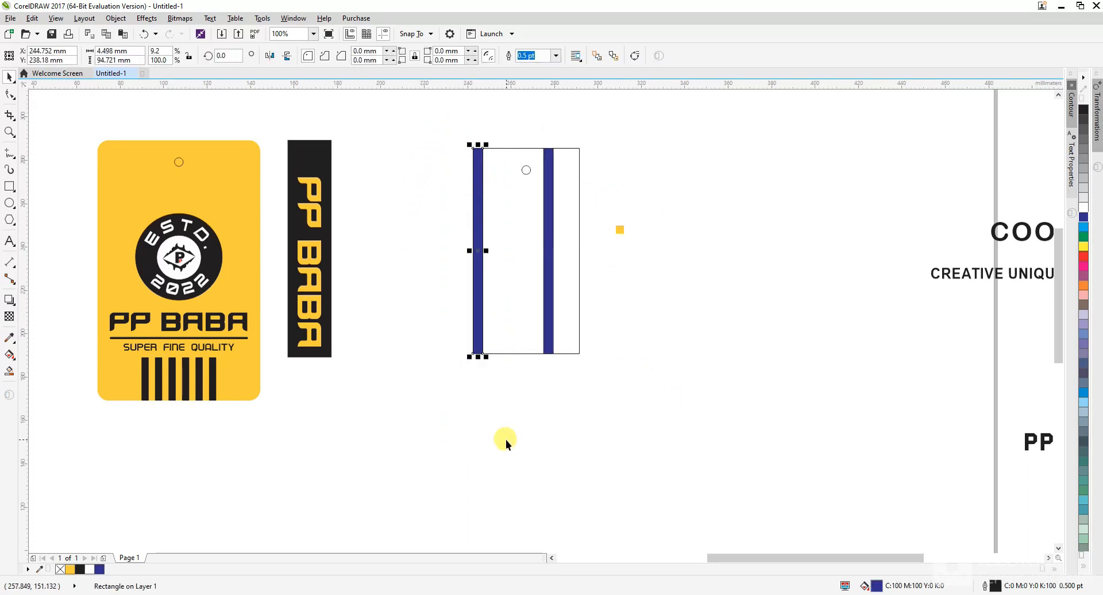
key(Right)
key(Right)
key(Right)
key(Right)
key(Right)
key(Right)
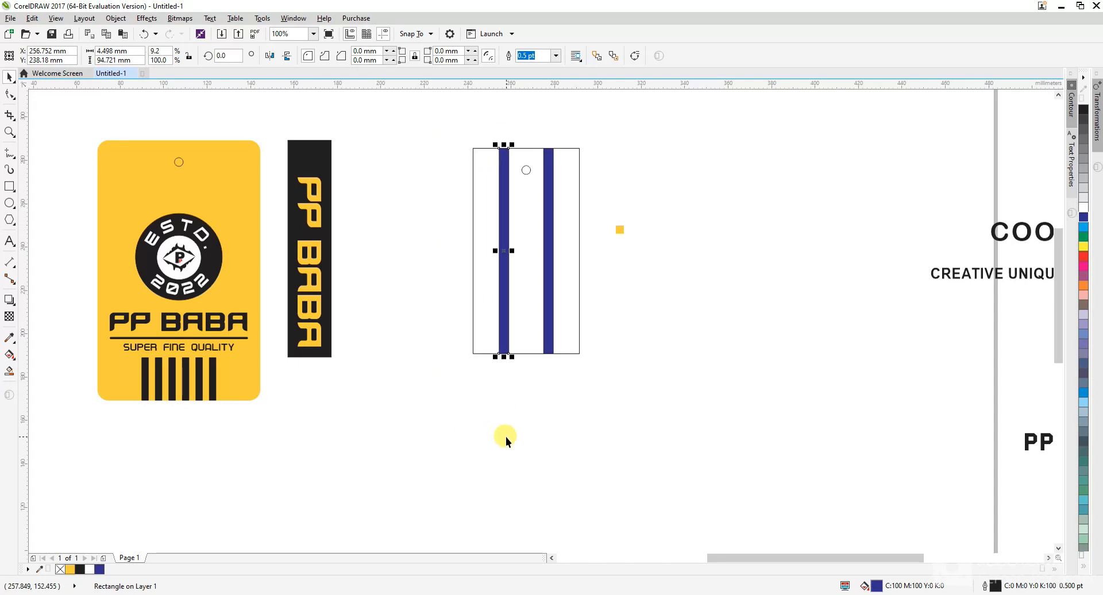
key(Escape)
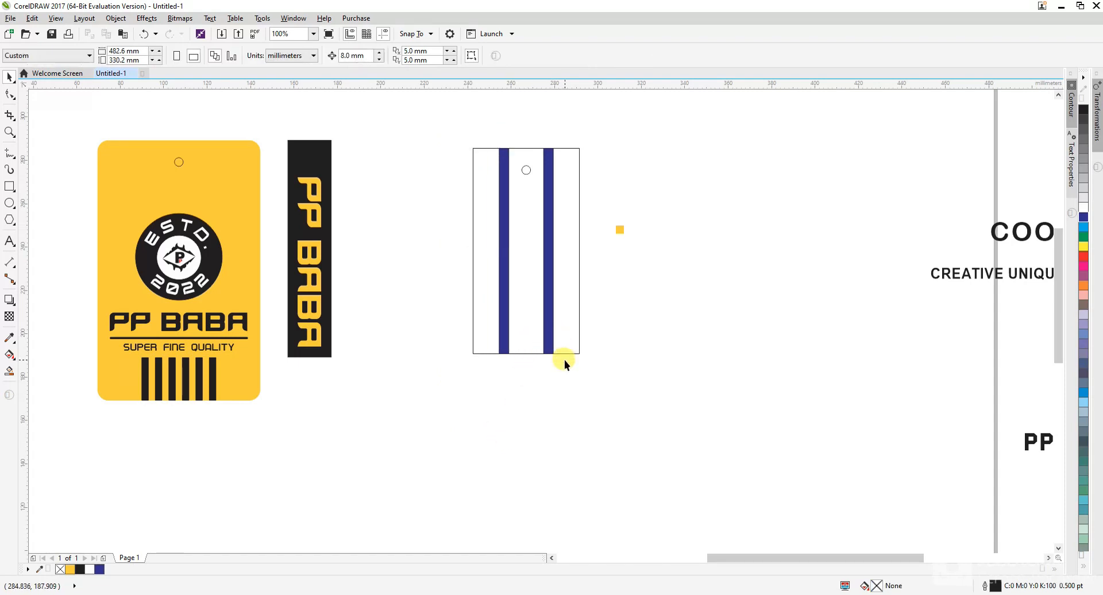
Fill the striped tag's base rectangle with white.
click(576, 264)
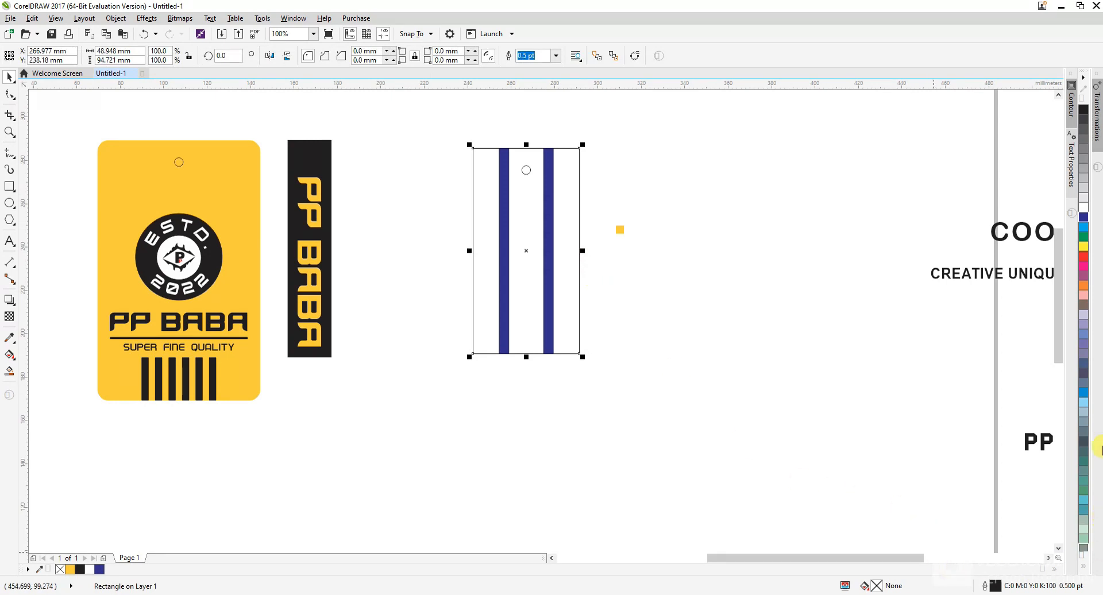
click(1084, 204)
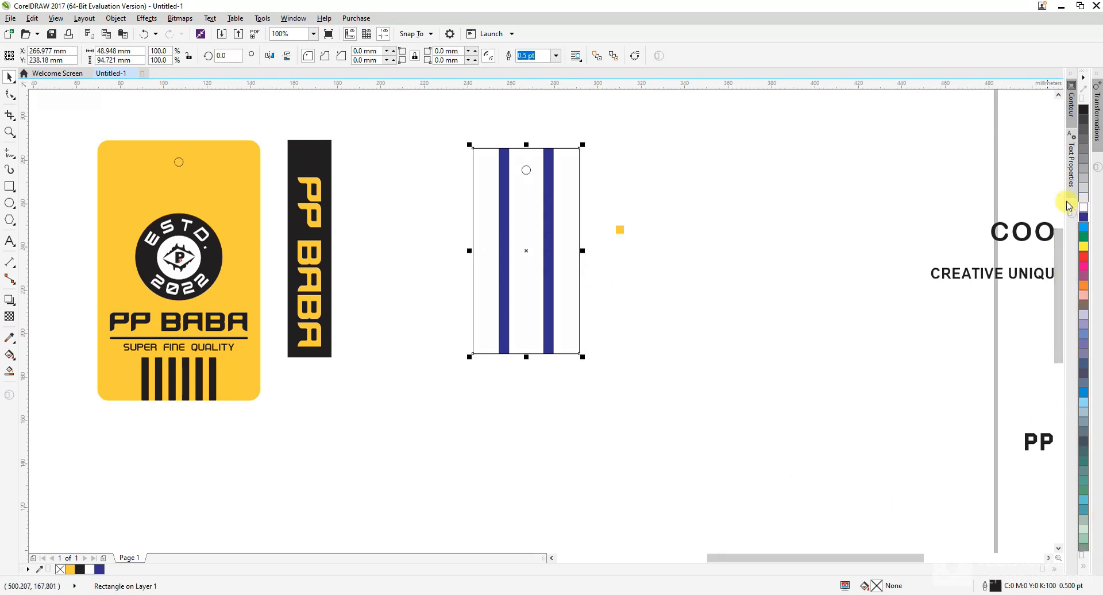
click(678, 263)
Draw a square about 32 mm wide over the stripes and centre it horizontally and vertically on the tag.
scroll(617, 202, up, 2)
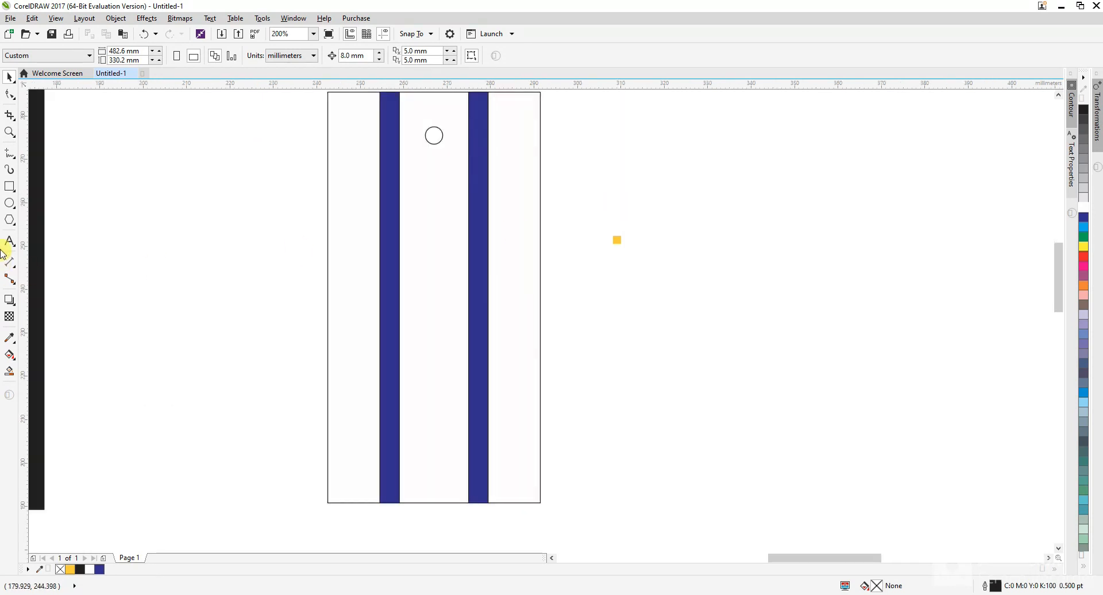
click(9, 189)
drag(351, 221, 491, 362)
key(space)
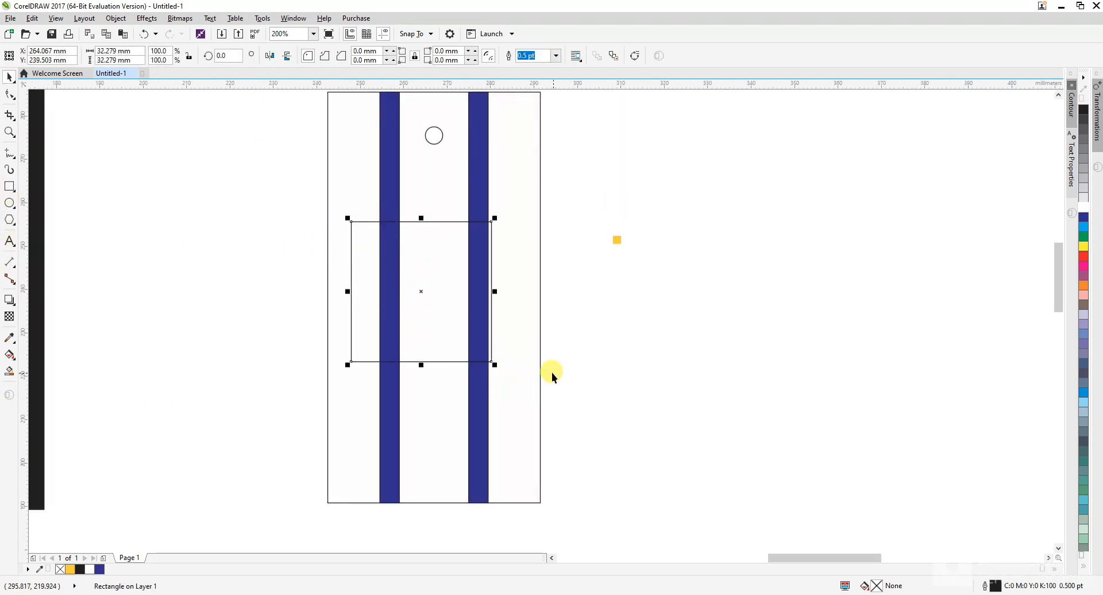
shift+click(524, 362)
key(c)
key(e)
click(593, 364)
Enlarge the square from its centre to about 34.9 mm and give it a white fill without an outline.
click(493, 230)
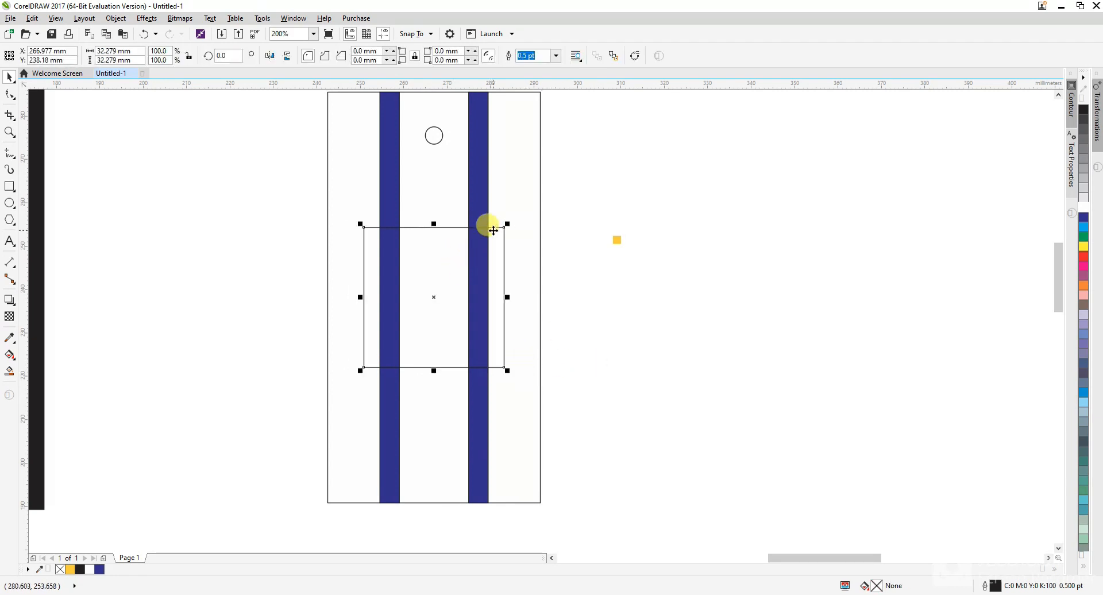
drag(504, 369, 510, 374)
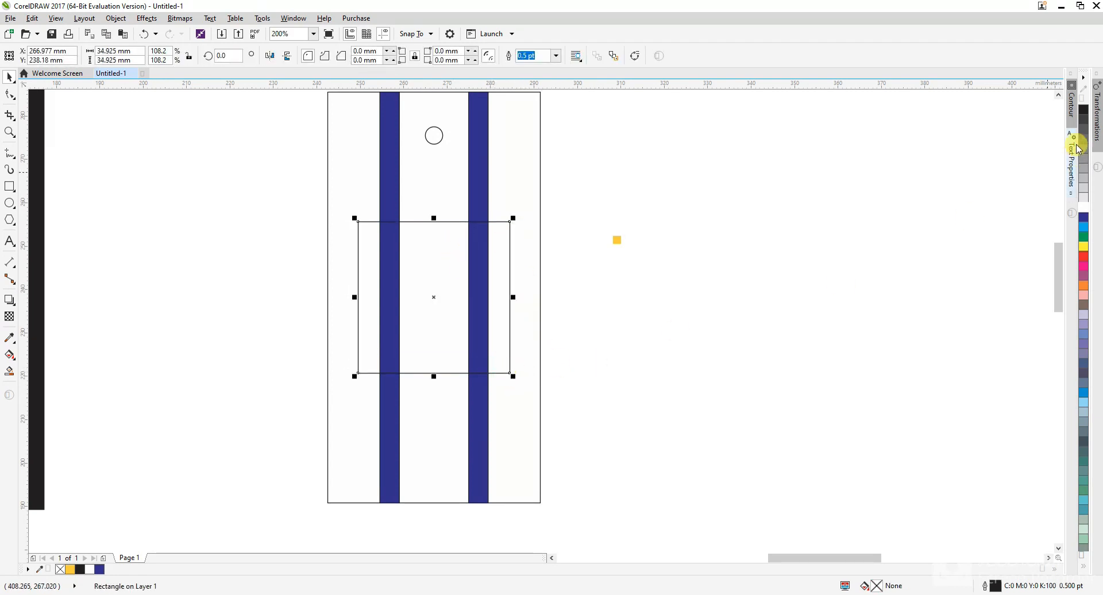
click(1087, 208)
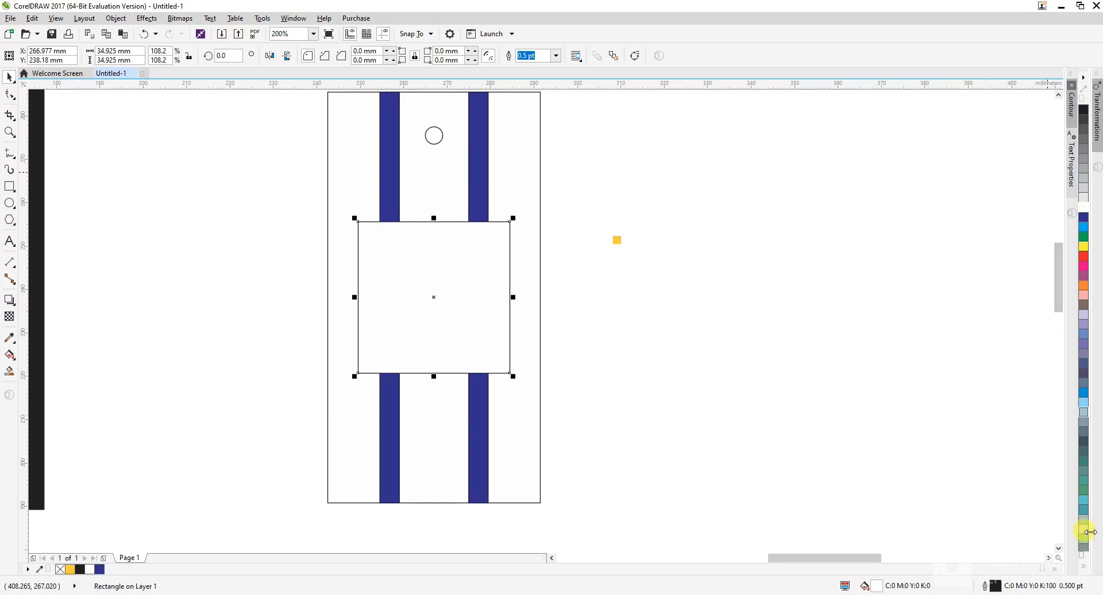
click(1086, 566)
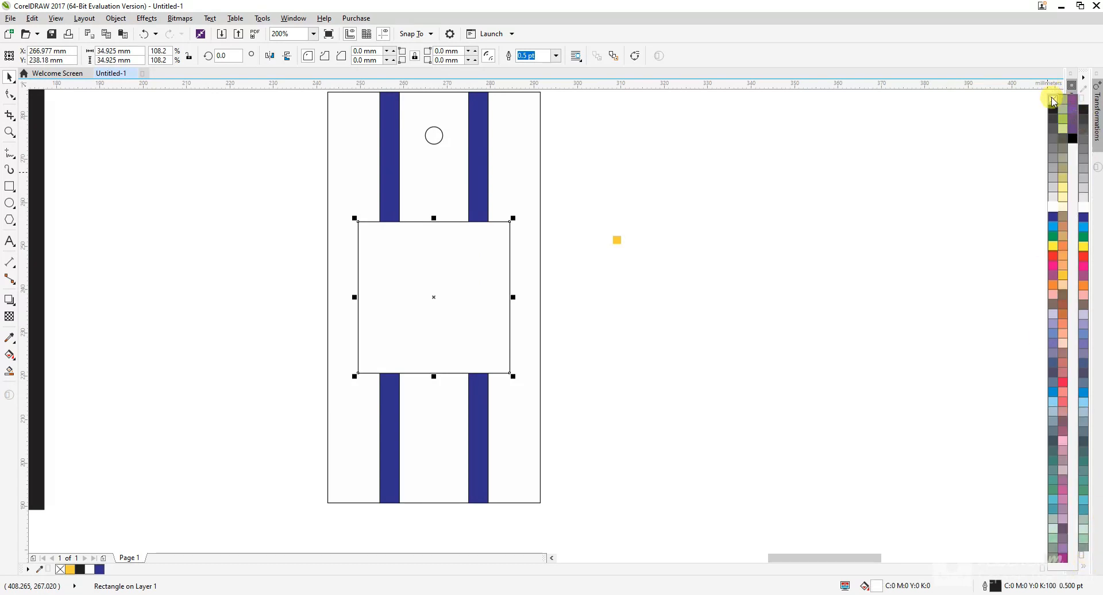
right_click(1055, 101)
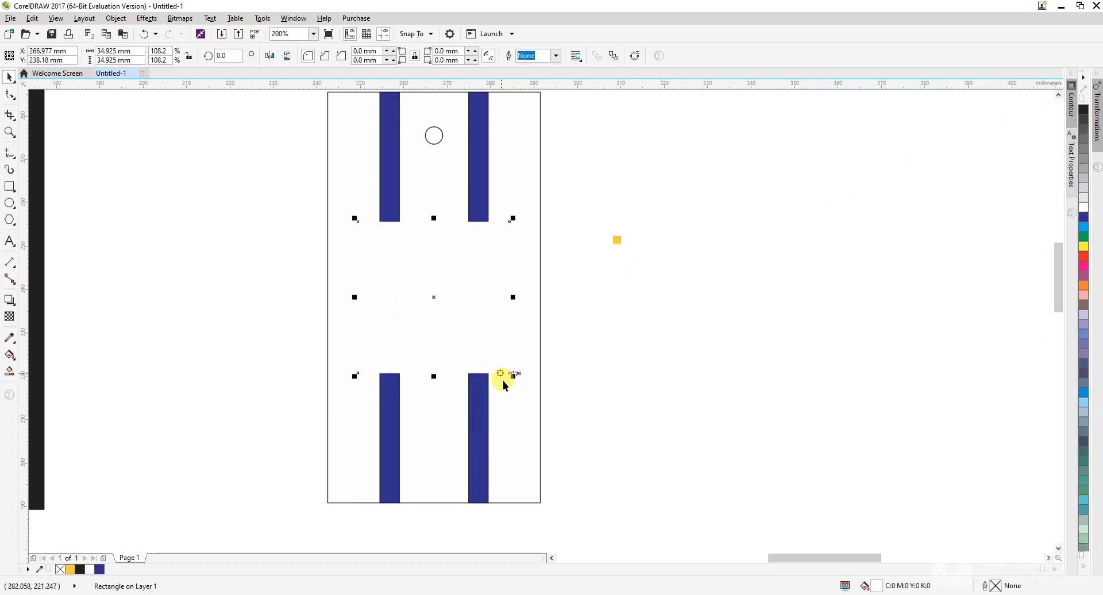
Make a concentric copy of the white square reduced to about 32.8 mm and give it a 2.0 pt black outline.
drag(513, 379, 507, 375)
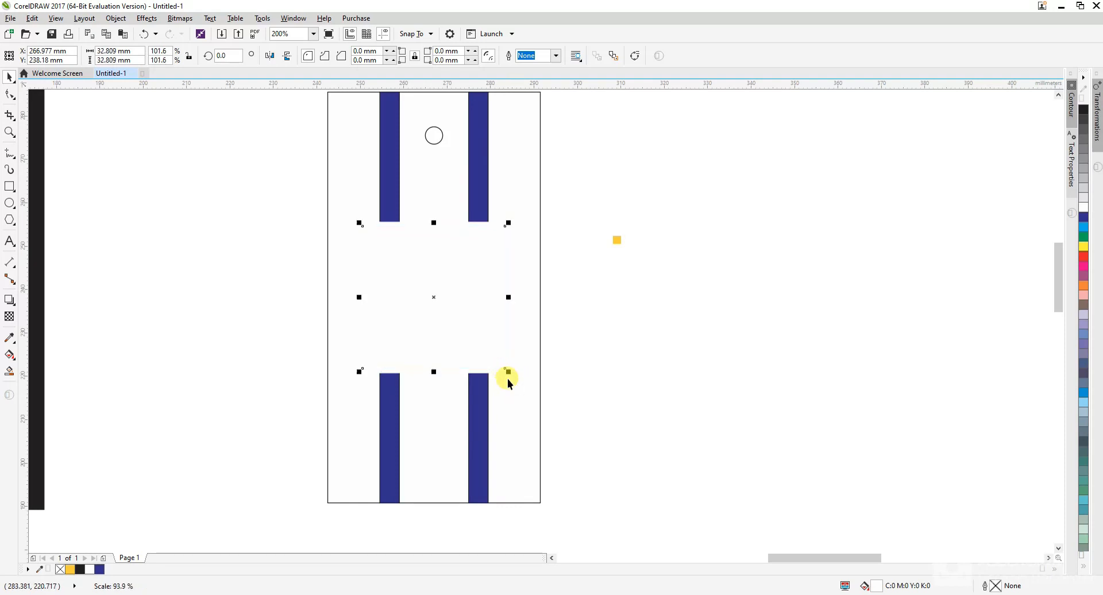
right_click(1084, 110)
click(725, 289)
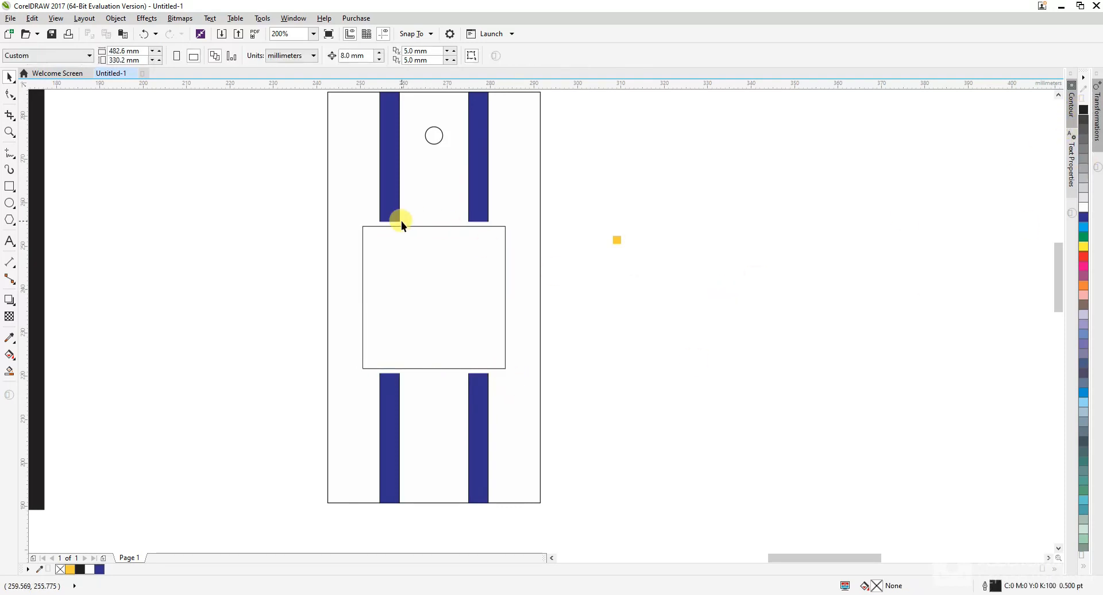
click(401, 223)
click(556, 56)
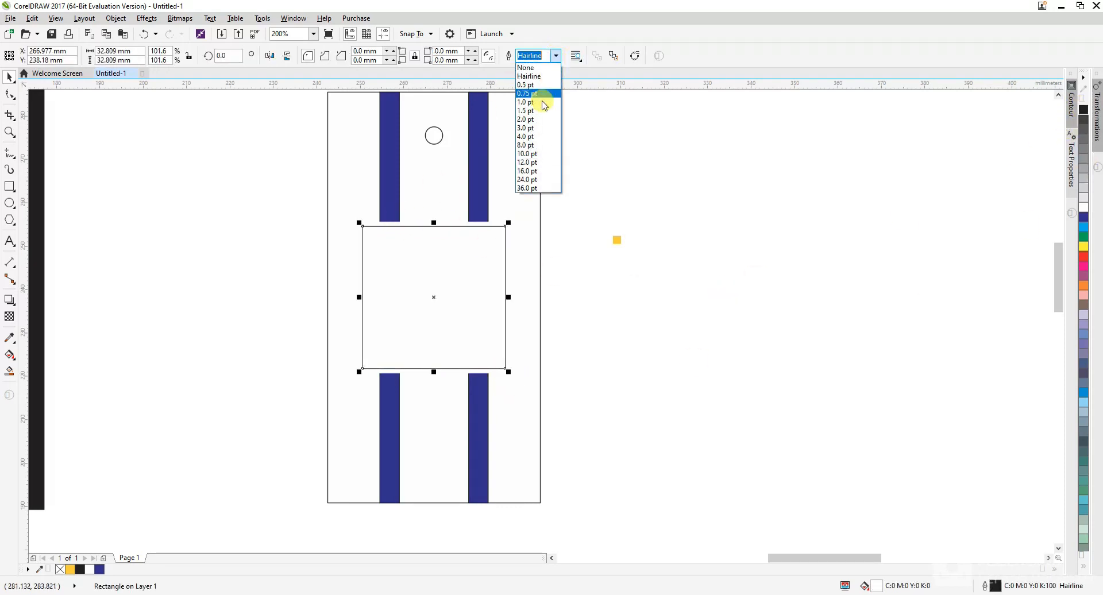
click(530, 117)
click(656, 352)
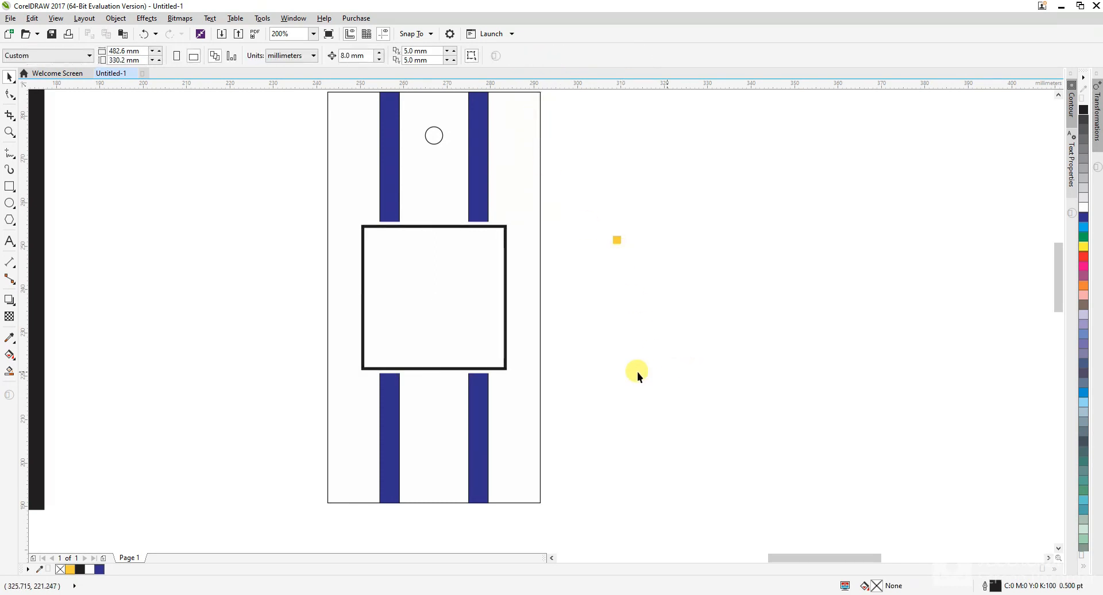
Copy the eye emblem from the yellow tag into the upper part of the framed square, centred horizontally.
scroll(389, 302, up, 1)
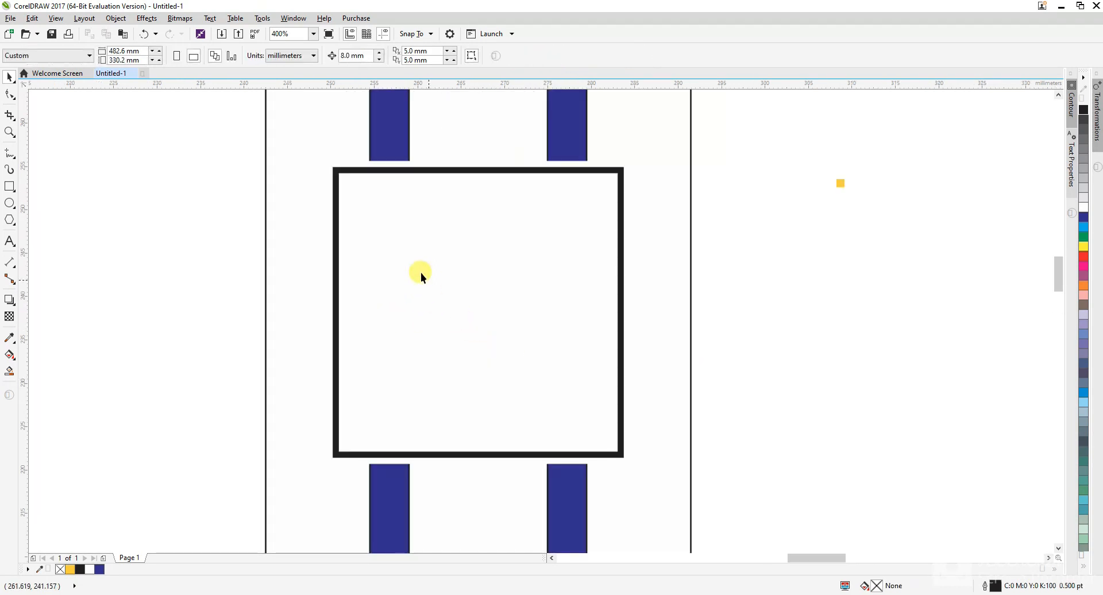
scroll(411, 276, down, 1)
scroll(622, 337, down, 1)
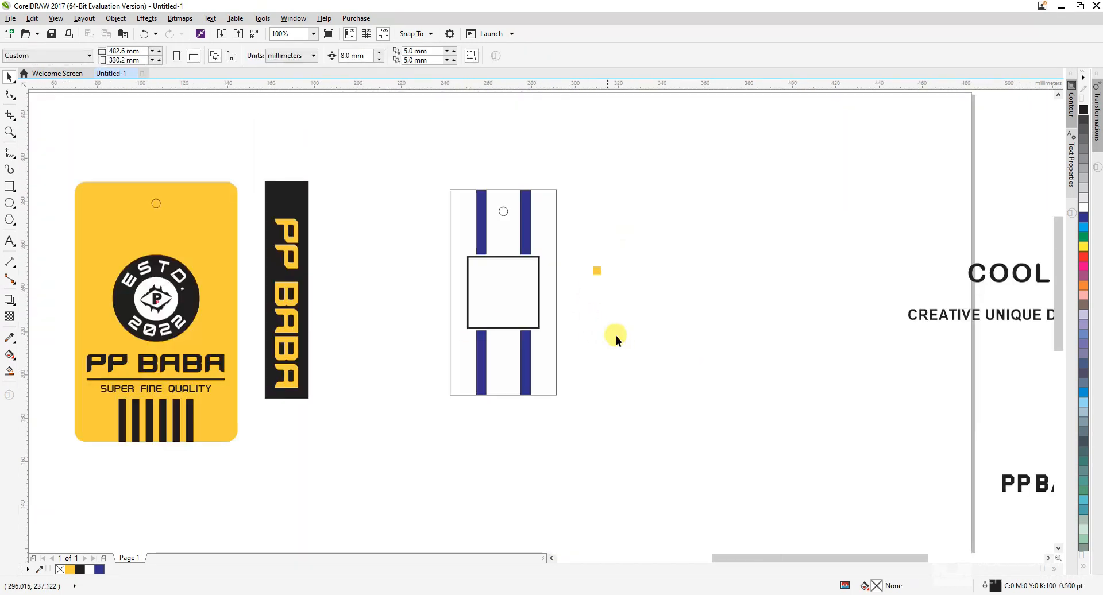
click(152, 312)
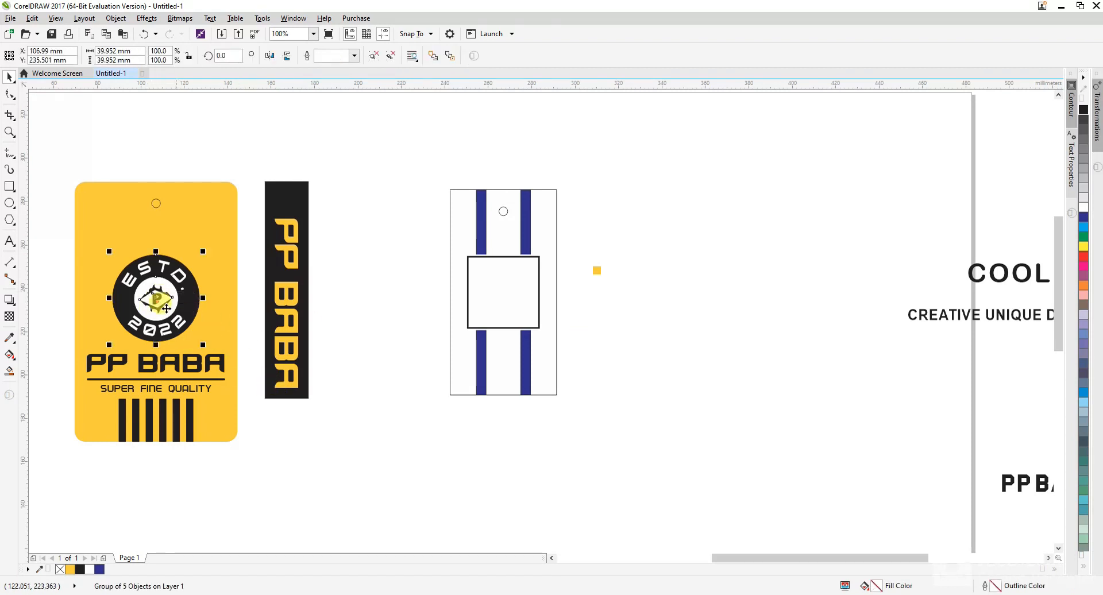
ctrl+click(157, 299)
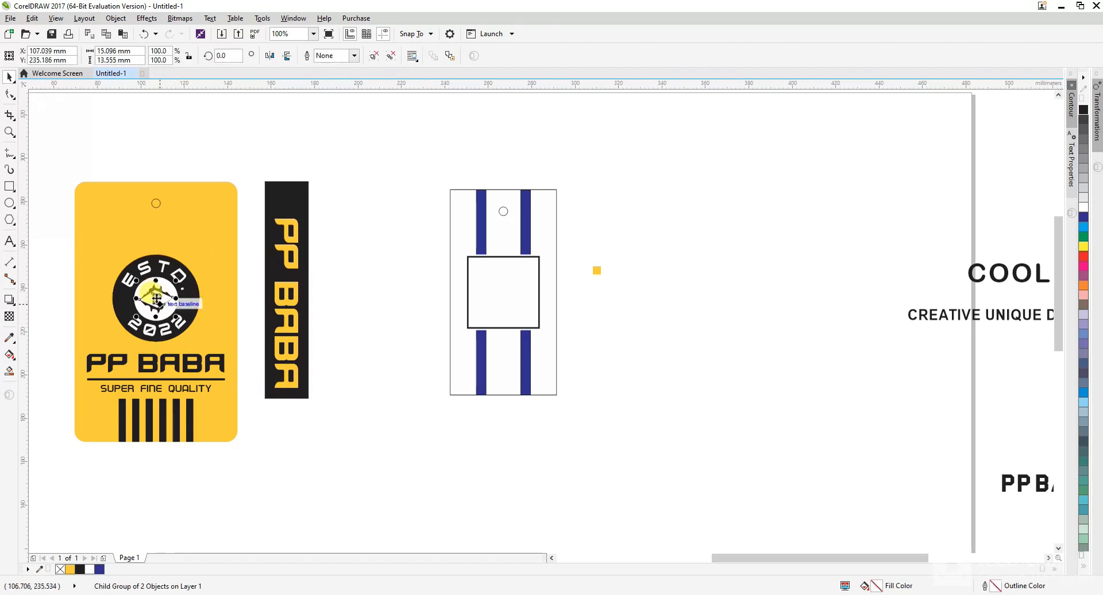
drag(157, 298, 513, 270)
right_click(482, 326)
shift+click(508, 284)
key(c)
key(e)
click(637, 308)
Copy the PP BABA lettering from the yellow tag and scale it down to fit inside the frame below the emblem.
scroll(503, 298, up, 2)
scroll(640, 305, down, 2)
click(224, 363)
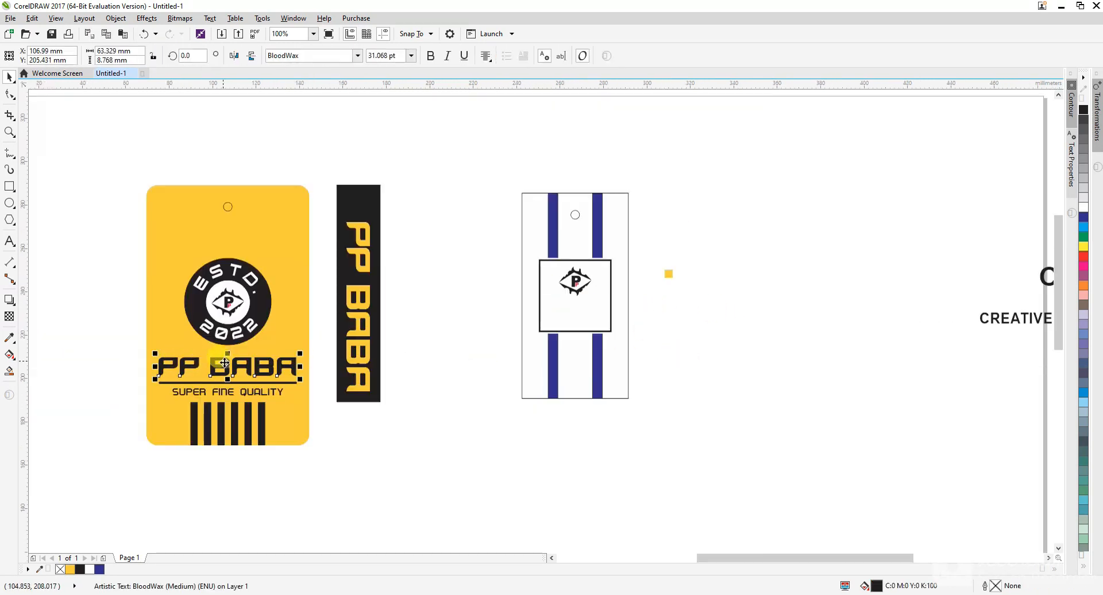
drag(224, 363, 614, 318)
scroll(631, 309, up, 2)
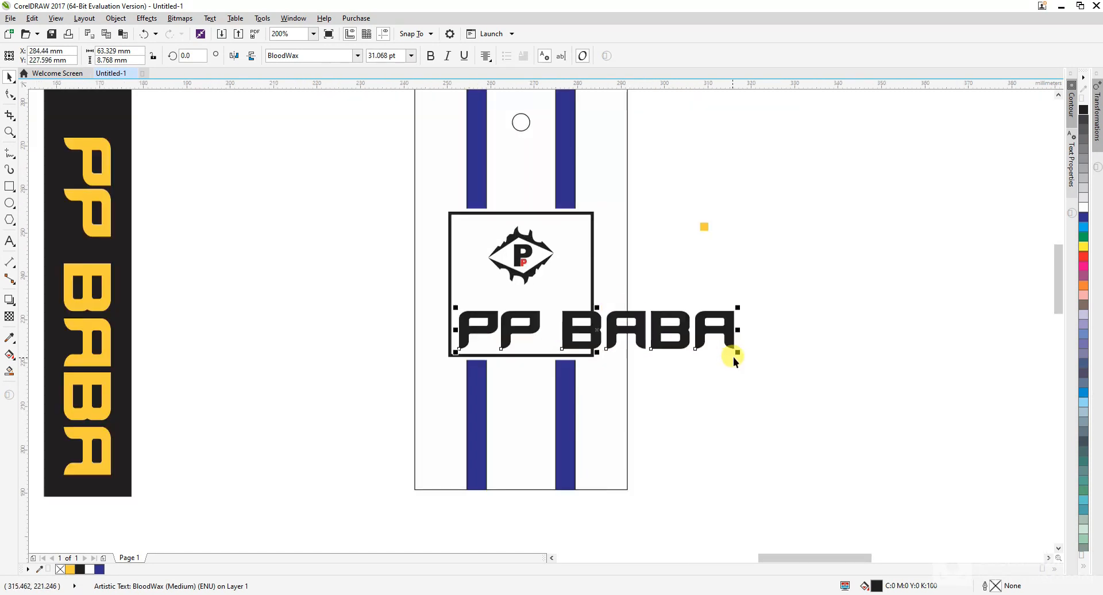
drag(734, 356, 580, 346)
click(703, 345)
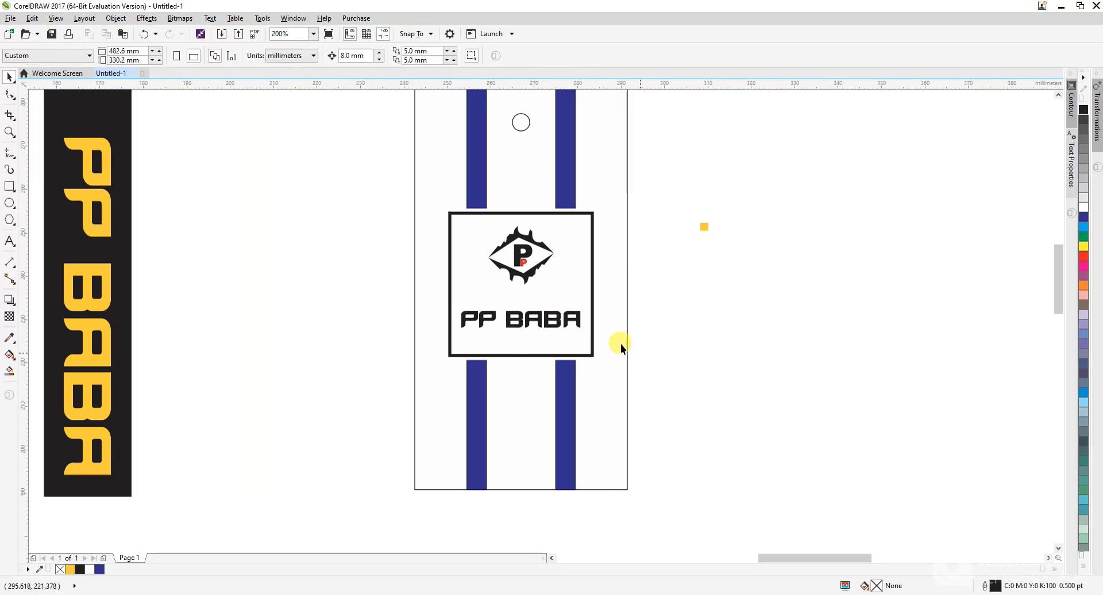
click(541, 314)
scroll(596, 309, down, 1)
click(415, 293)
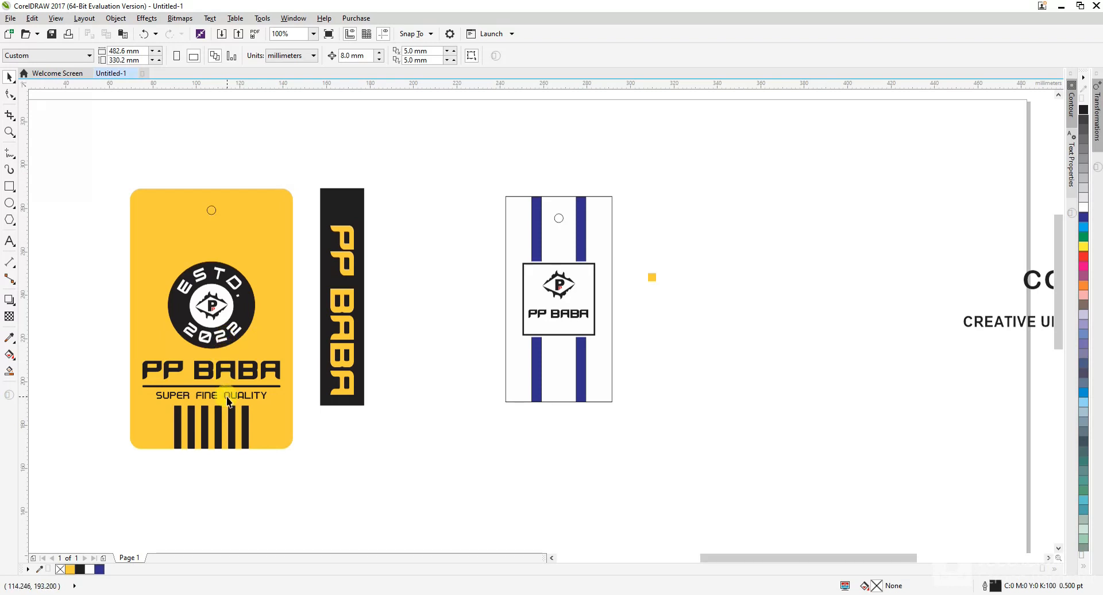
Copy the SUPER FINE QUALITY tagline into the frame below PP BABA, about 18.5 mm wide and centred horizontally.
drag(226, 397, 254, 338)
scroll(613, 336, up, 2)
key(c)
click(638, 327)
scroll(362, 306, up, 1)
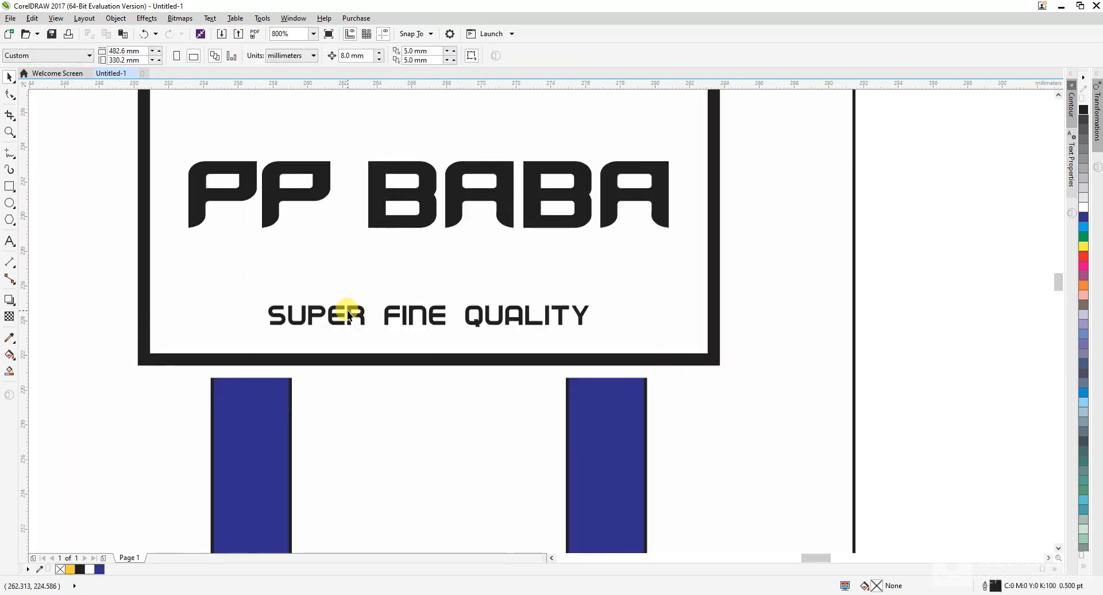
drag(355, 311, 205, 337)
key(ctrl+z)
double_click(385, 318)
key(BackSpace)
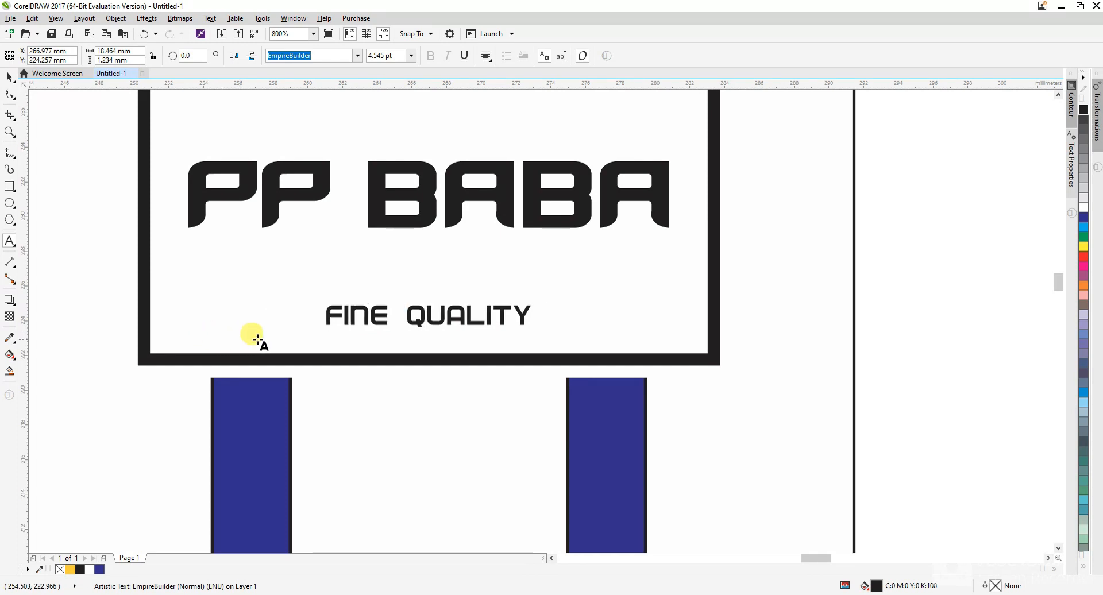
key(ctrl+z)
key(ctrl+space)
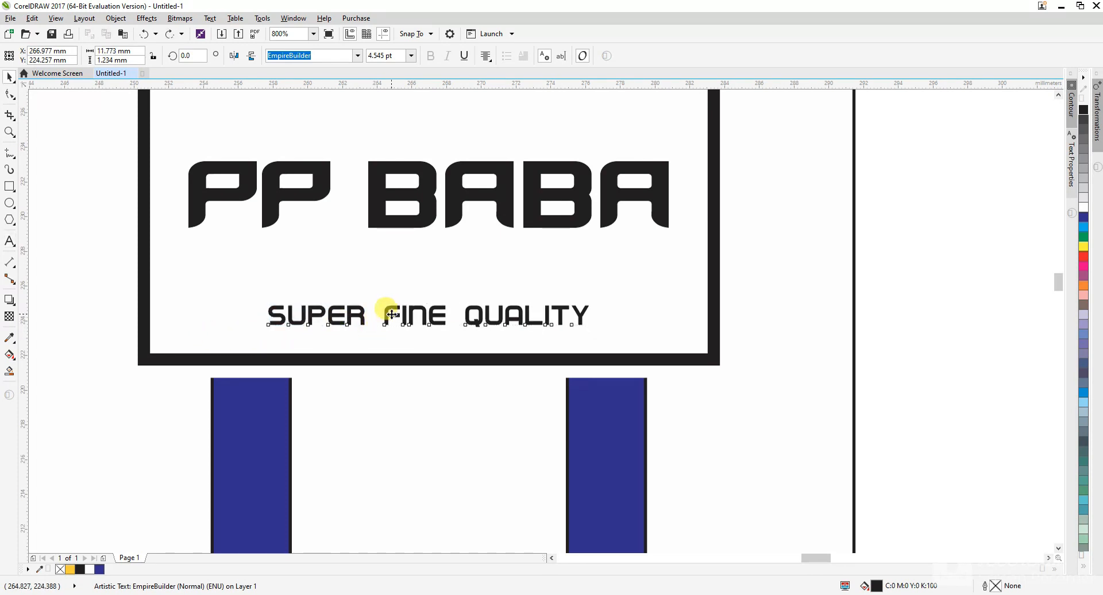
Move the SUPER FINE QUALITY tagline straight up so it sits close beneath the PP BABA lettering.
drag(392, 314, 410, 254)
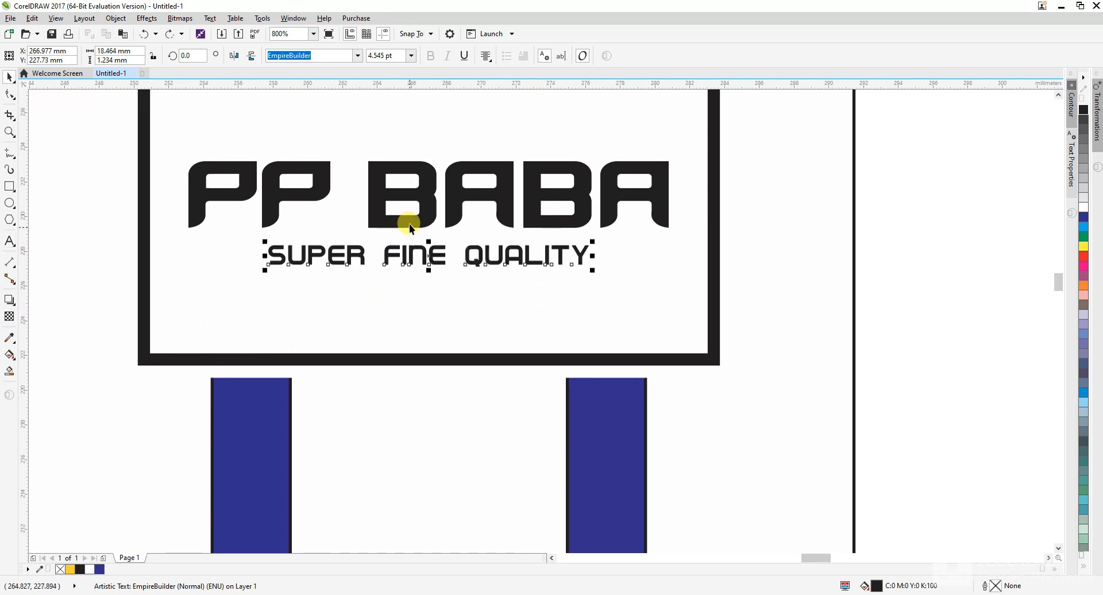
shift+click(412, 219)
scroll(463, 297, down, 1)
click(777, 295)
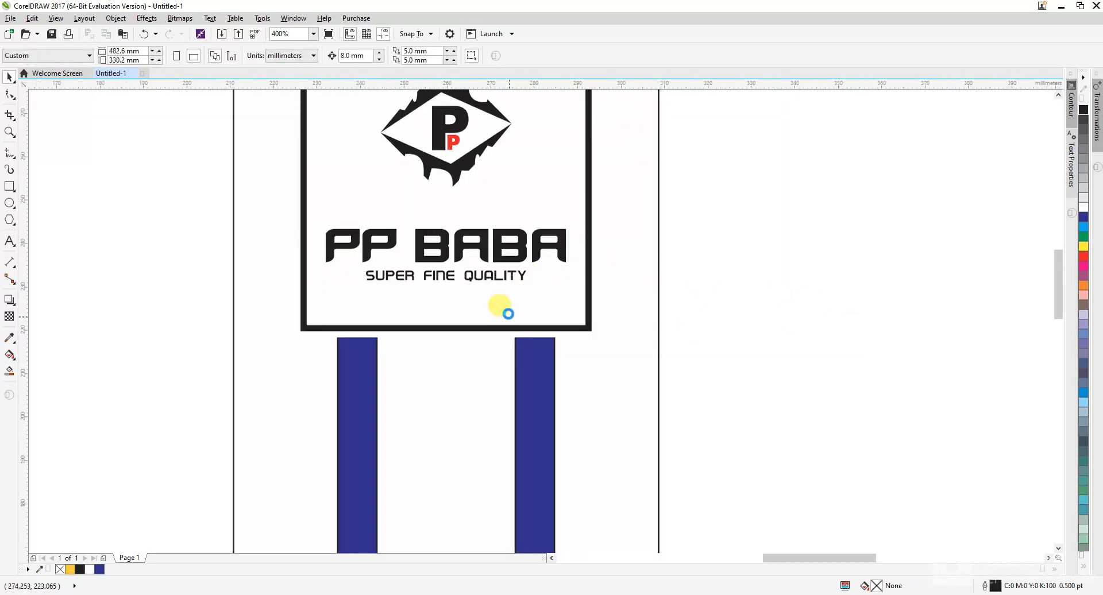
Enlarge the framed eye emblem to about 18.5 mm wide and shift the two text lines slightly down beneath it.
scroll(499, 305, down, 1)
click(480, 243)
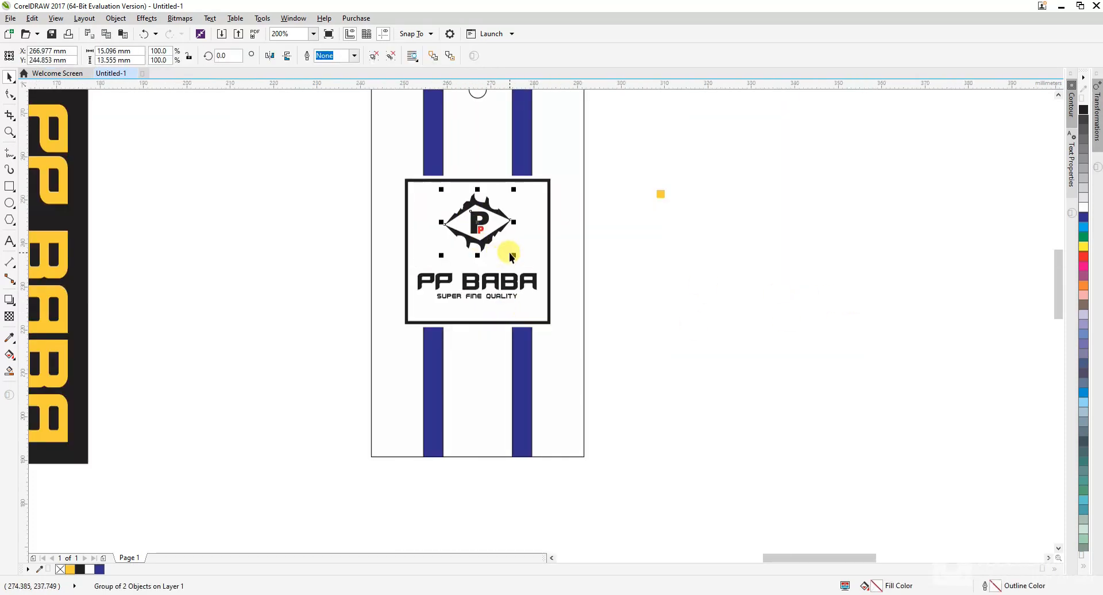
drag(512, 255, 478, 259)
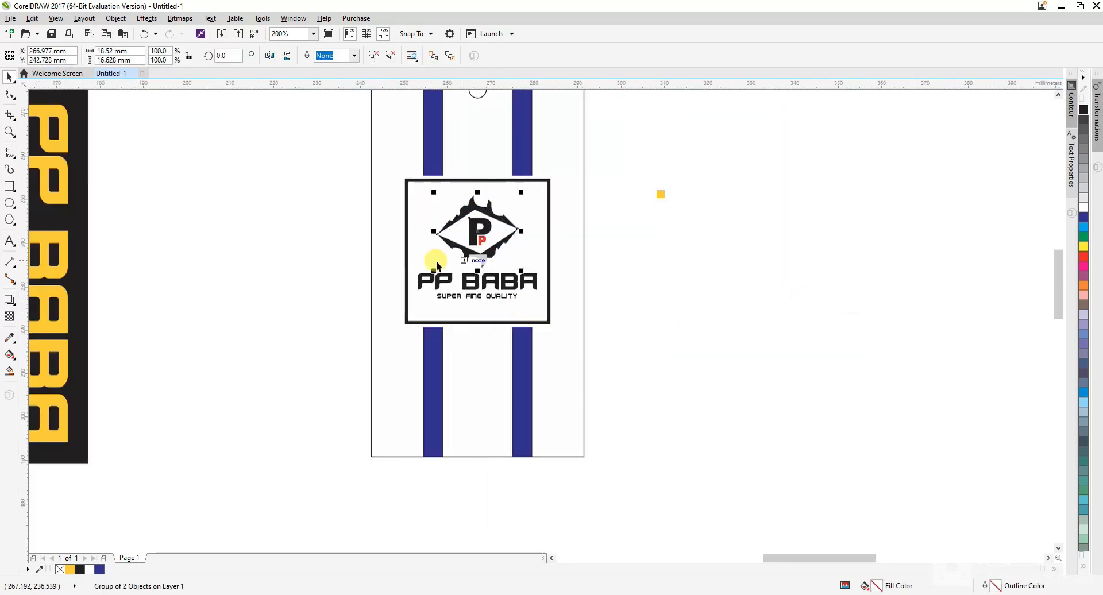
drag(667, 351, 667, 351)
scroll(473, 300, up, 2)
drag(473, 259, 474, 279)
scroll(473, 319, down, 1)
click(741, 346)
Start saving the drawing and dismiss the save dialog without saving.
key(ctrl+s)
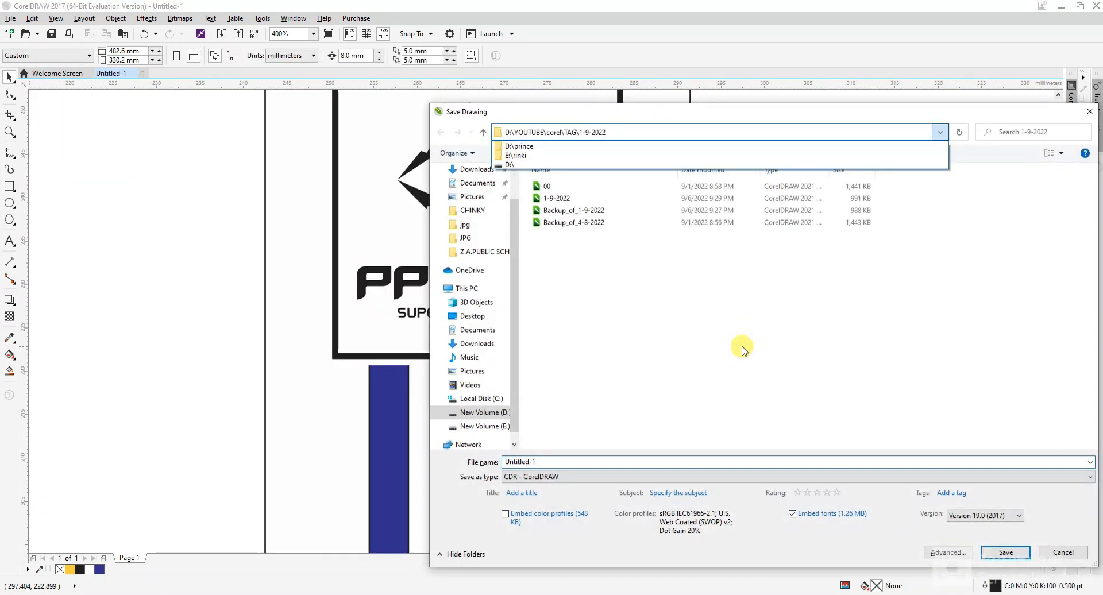
click(1089, 112)
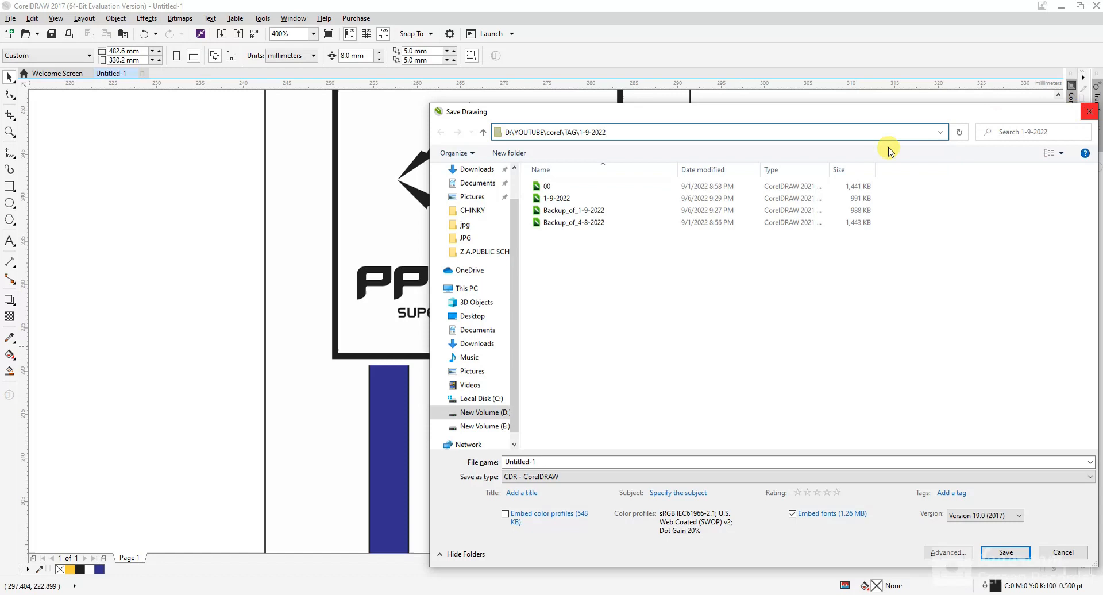
click(1089, 113)
scroll(455, 343, down, 1)
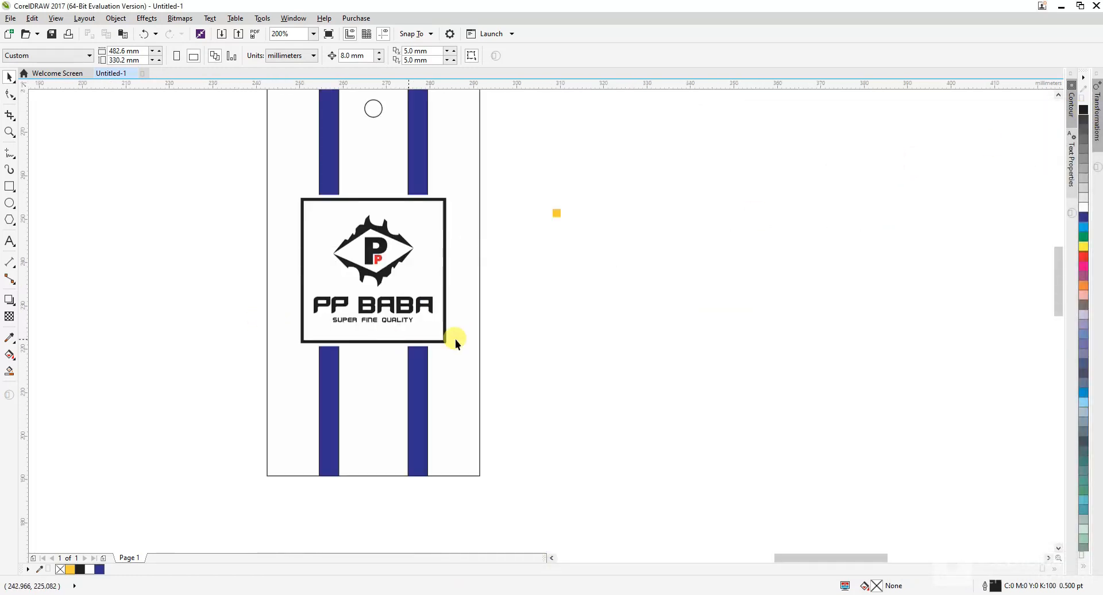
scroll(463, 332, down, 1)
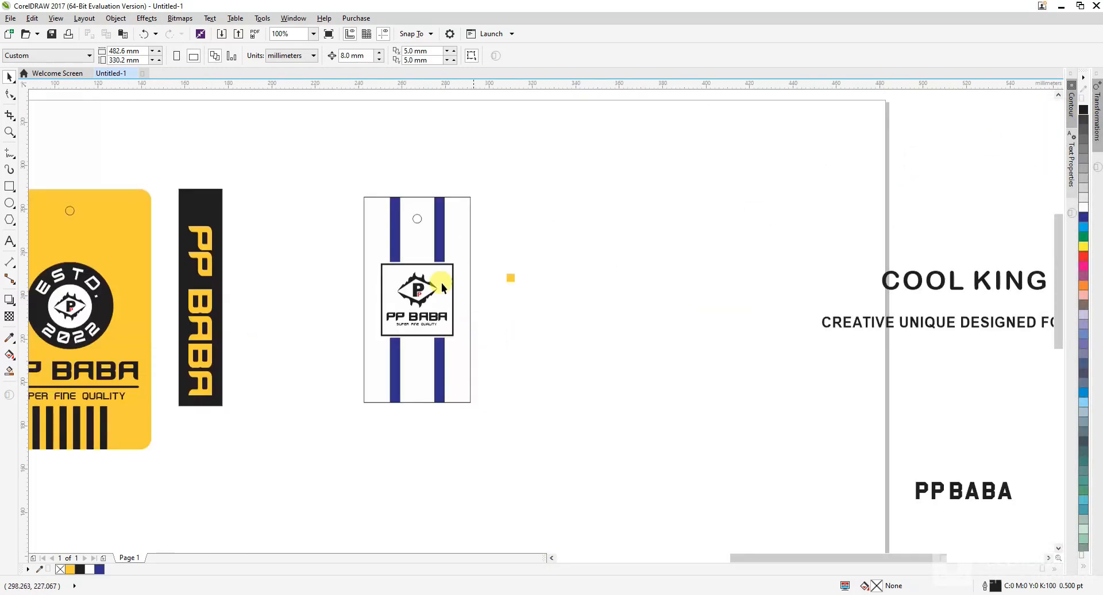
click(469, 254)
drag(472, 299, 438, 301)
key(ctrl+z)
click(514, 302)
Group the nine objects of the blue-striped tag, move it close beside the black strip tag and ungroup it.
drag(351, 179, 509, 429)
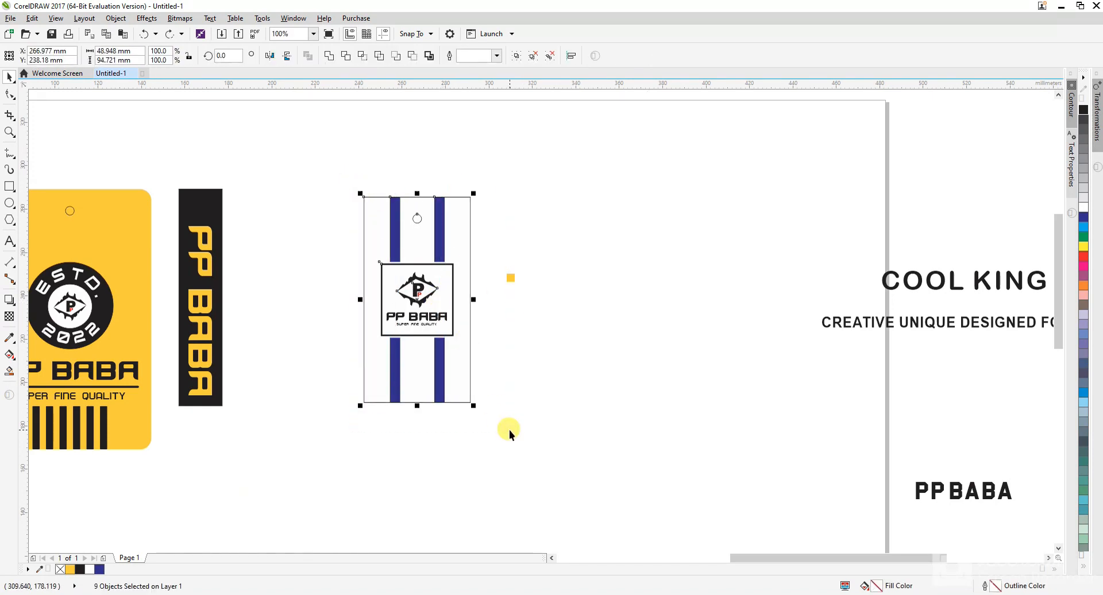
click(509, 430)
scroll(528, 322, down, 1)
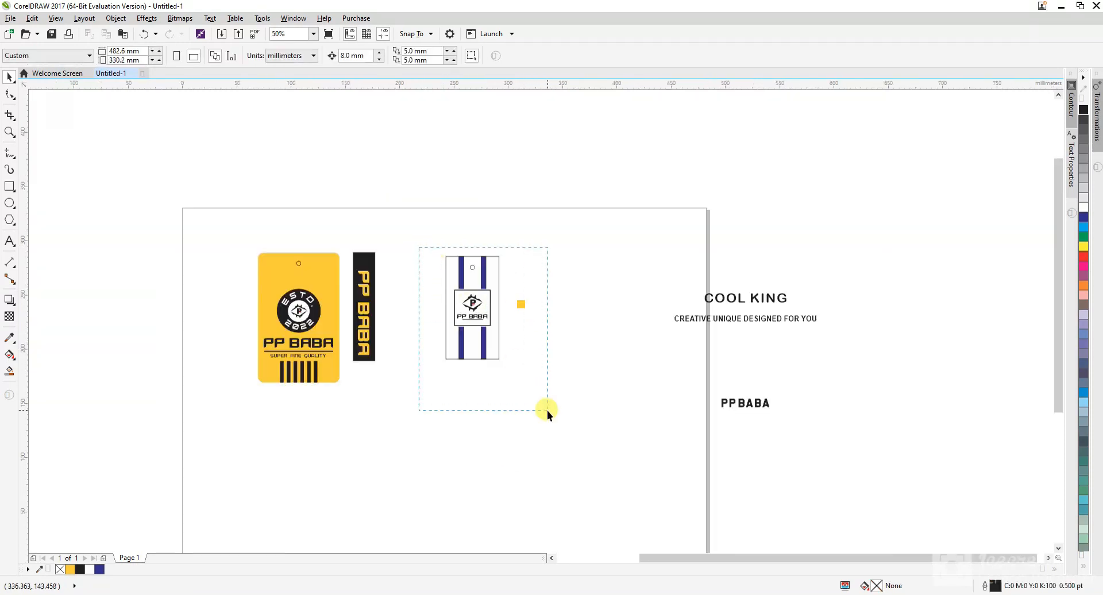
drag(547, 414, 547, 414)
drag(431, 313, 398, 315)
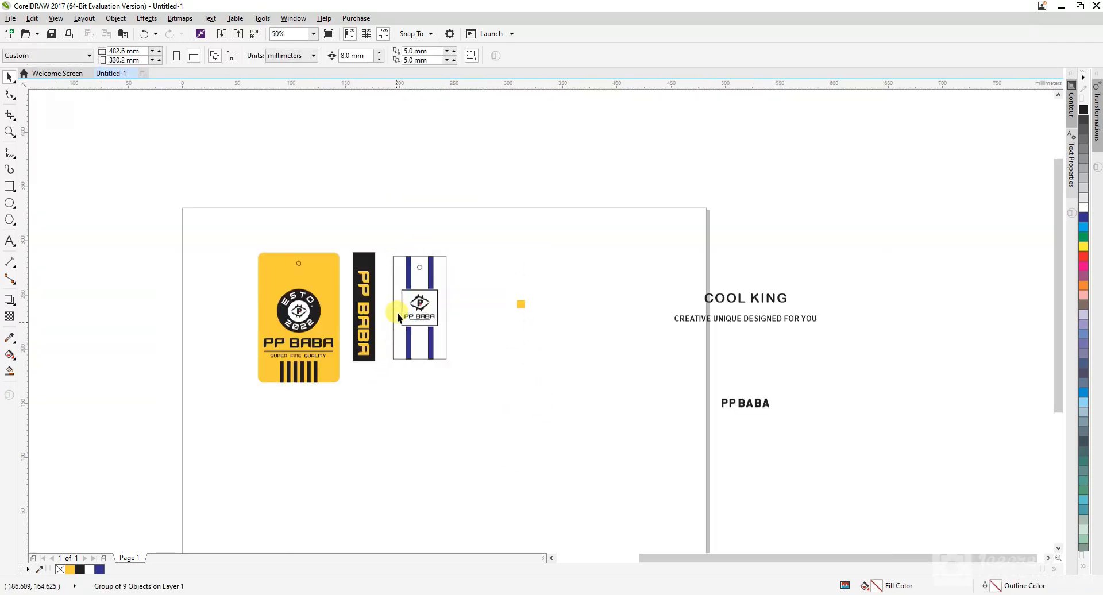
scroll(398, 312, up, 1)
click(462, 302)
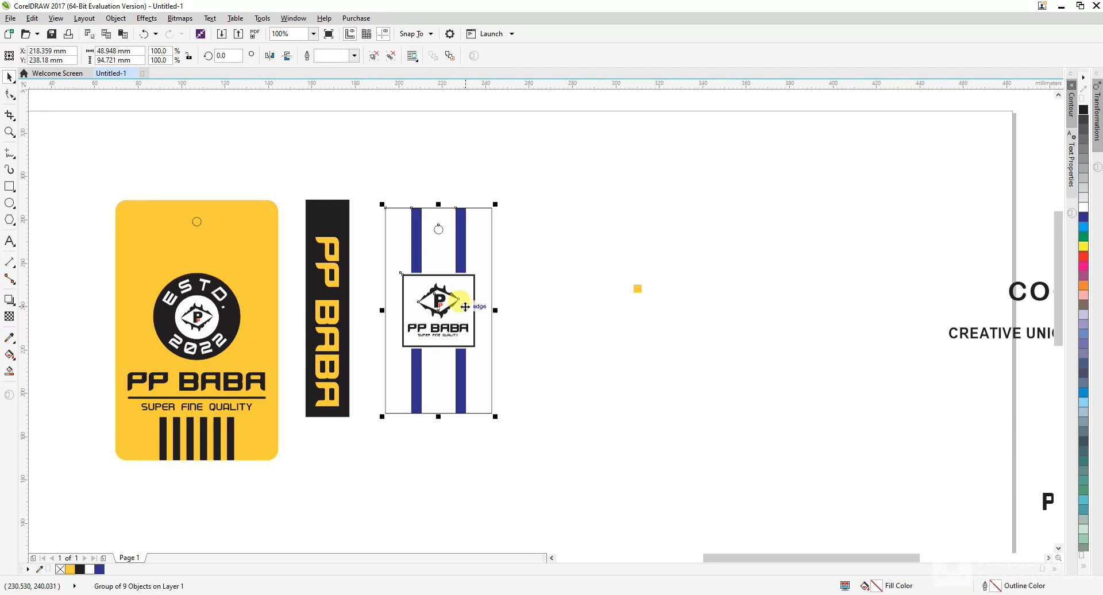
ctrl+click(457, 290)
click(511, 349)
Delete the three leftover text lines COOL KING, CREATIVE UNIQUE DESIGNED FOR YOU and PP BABA beside the page.
click(486, 345)
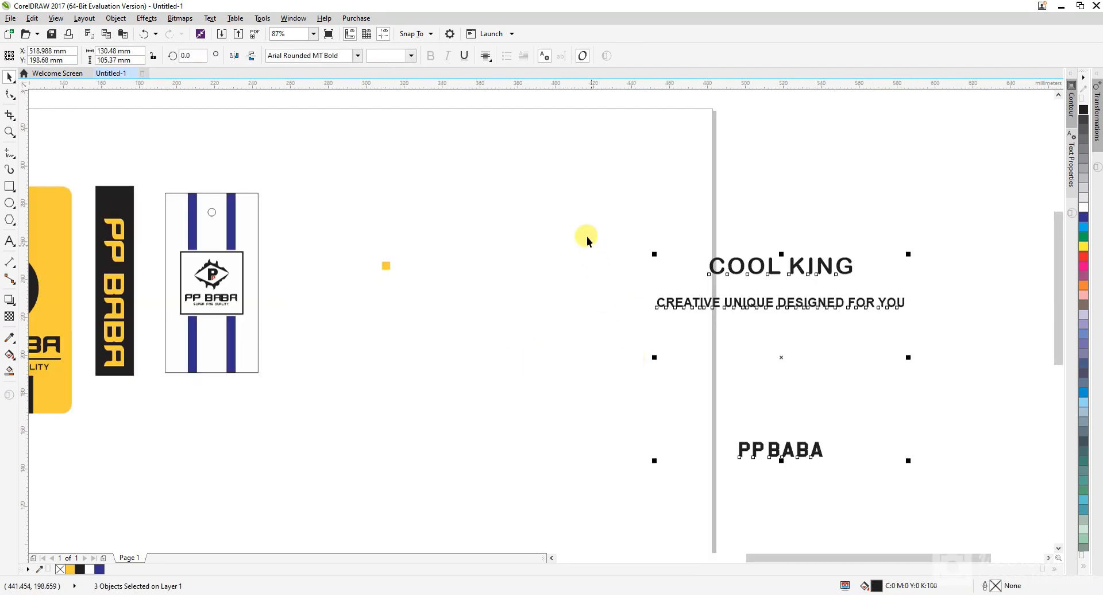
drag(585, 226, 961, 505)
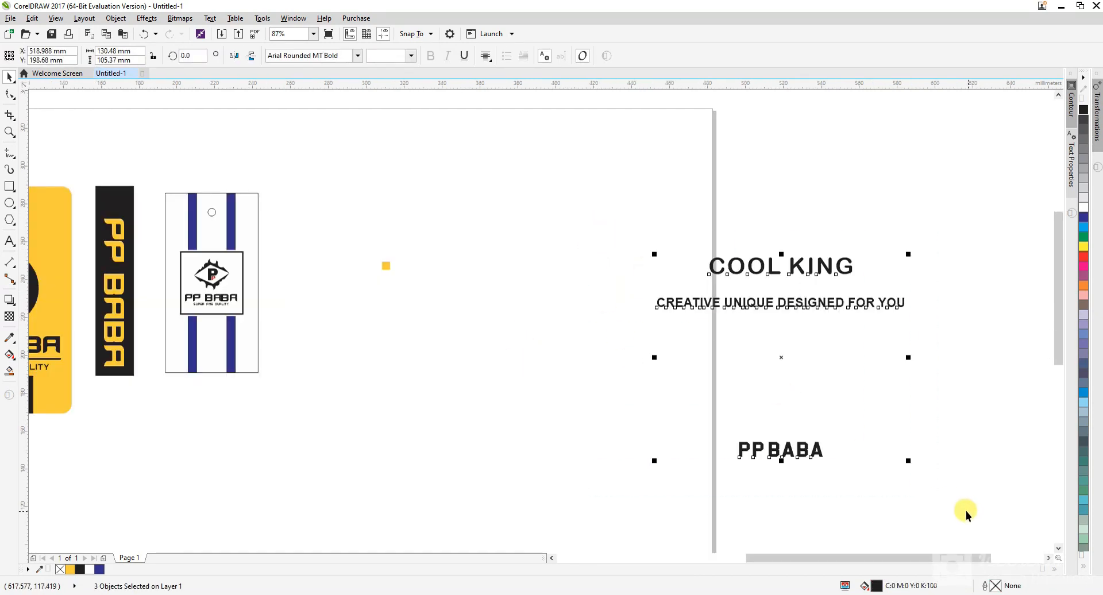
key(Delete)
scroll(505, 296, down, 3)
scroll(494, 305, up, 2)
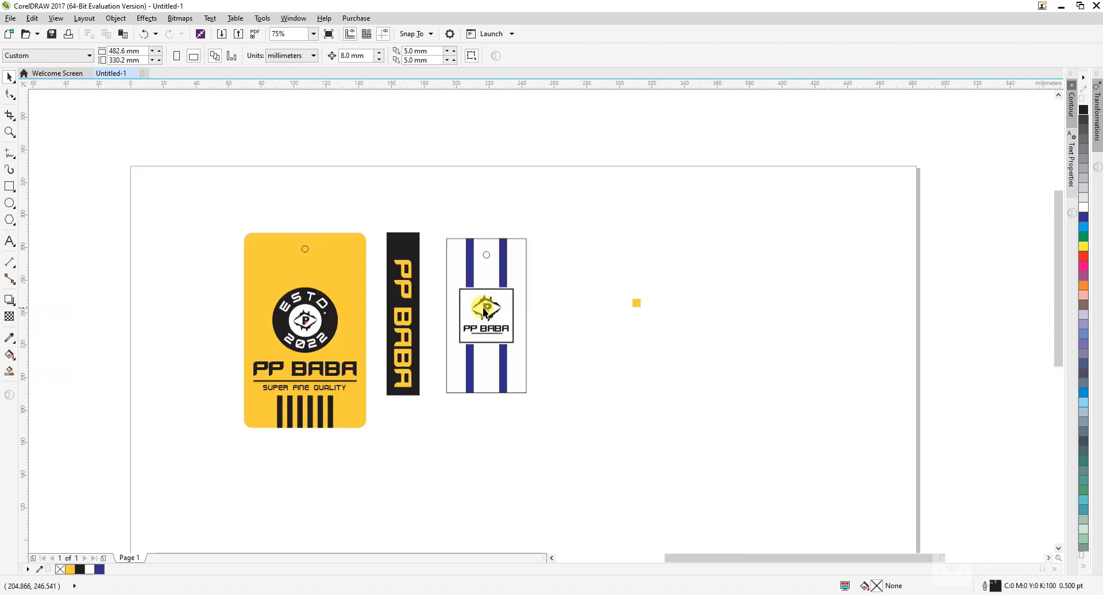
Copy the striped tag's outline rectangle beside it and narrow the copy to a blank strip about 20.5 mm wide.
drag(526, 296, 546, 340)
scroll(608, 313, up, 2)
scroll(516, 339, down, 1)
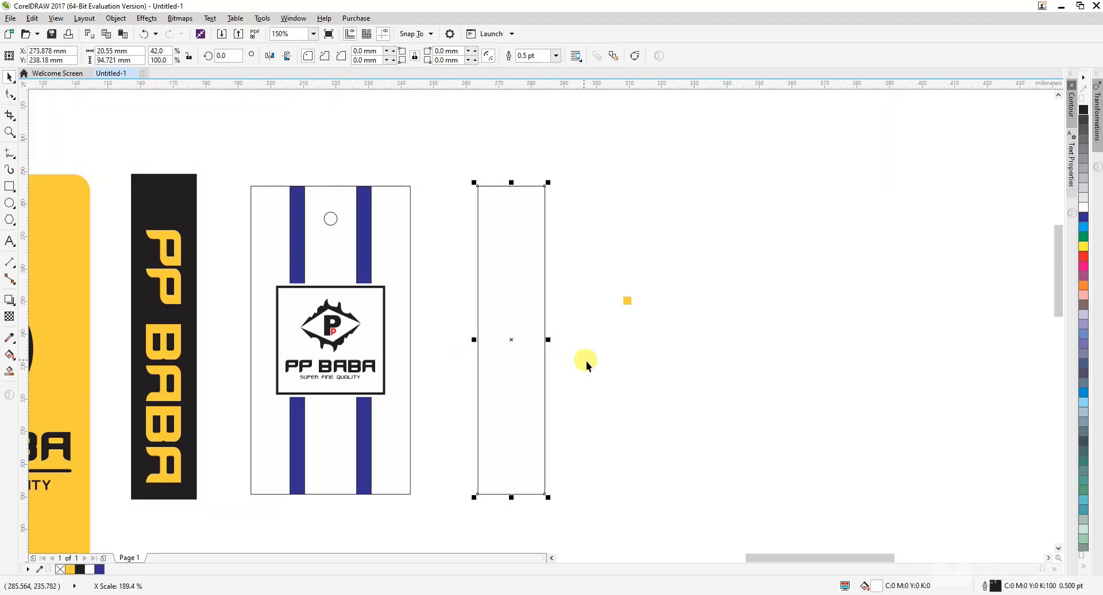
click(583, 364)
Copy the black PP BABA lettering from the framed logo beside the blank strip, rotated 270 degrees to run vertically.
click(362, 366)
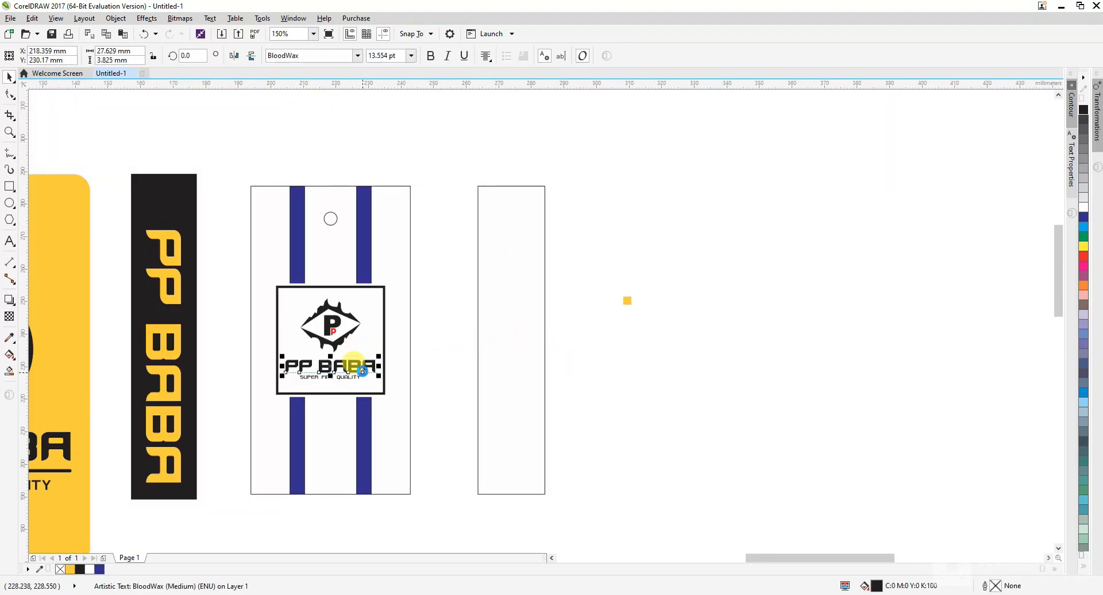
drag(359, 373, 469, 422)
click(473, 322)
Set the blank strip rectangle's width to 18 mm.
click(478, 418)
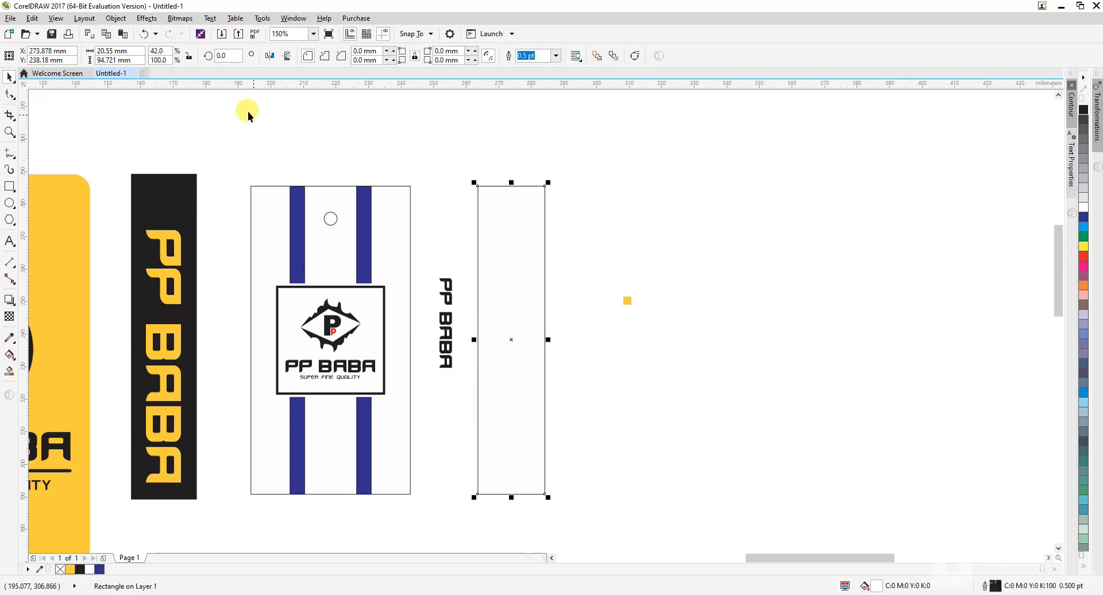
triple_click(135, 52)
text(18)
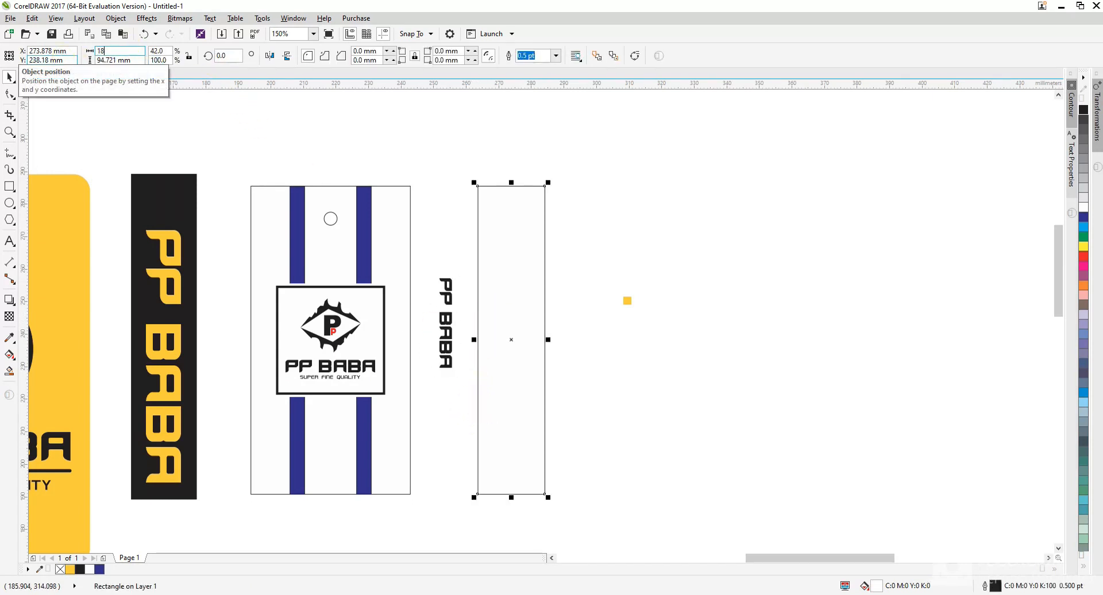
key(Return)
Centre the vertical PP BABA lettering horizontally and vertically inside the 18 mm strip.
click(454, 313)
shift+click(491, 311)
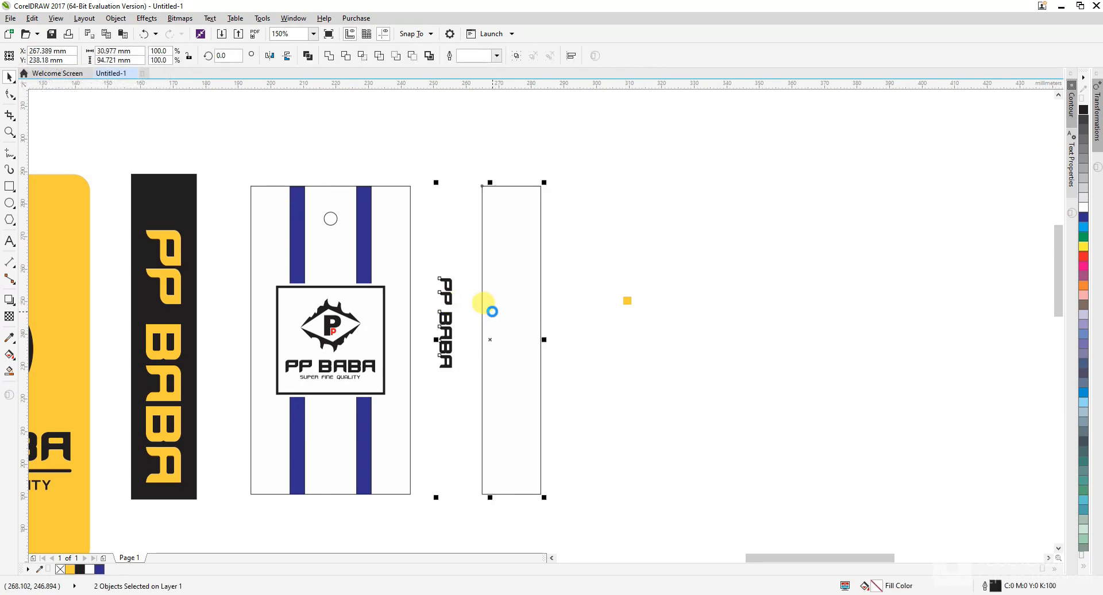
key(e)
key(c)
click(545, 329)
Enlarge the strip's vertical PP BABA lettering proportionally about its centre to about 56.7 mm long.
click(521, 387)
click(514, 374)
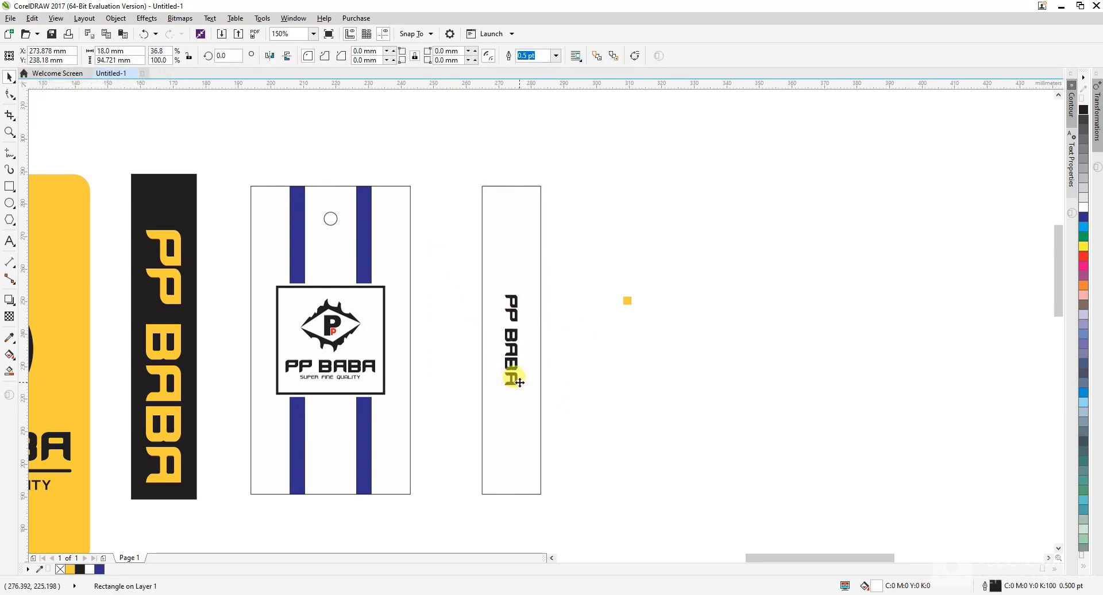
click(511, 383)
click(511, 384)
drag(520, 389, 542, 433)
click(592, 425)
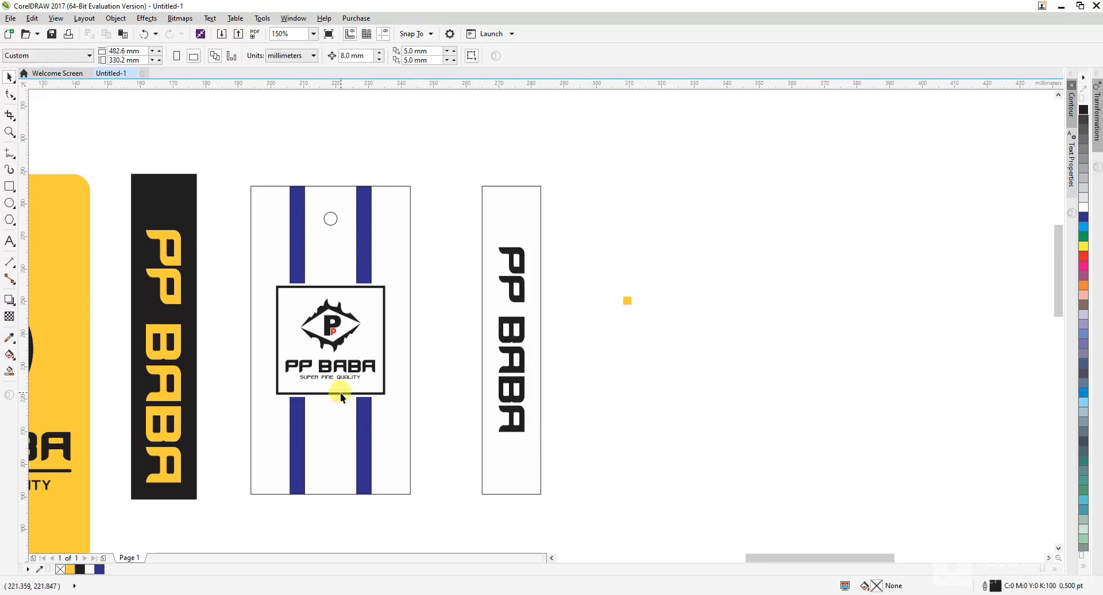
click(363, 439)
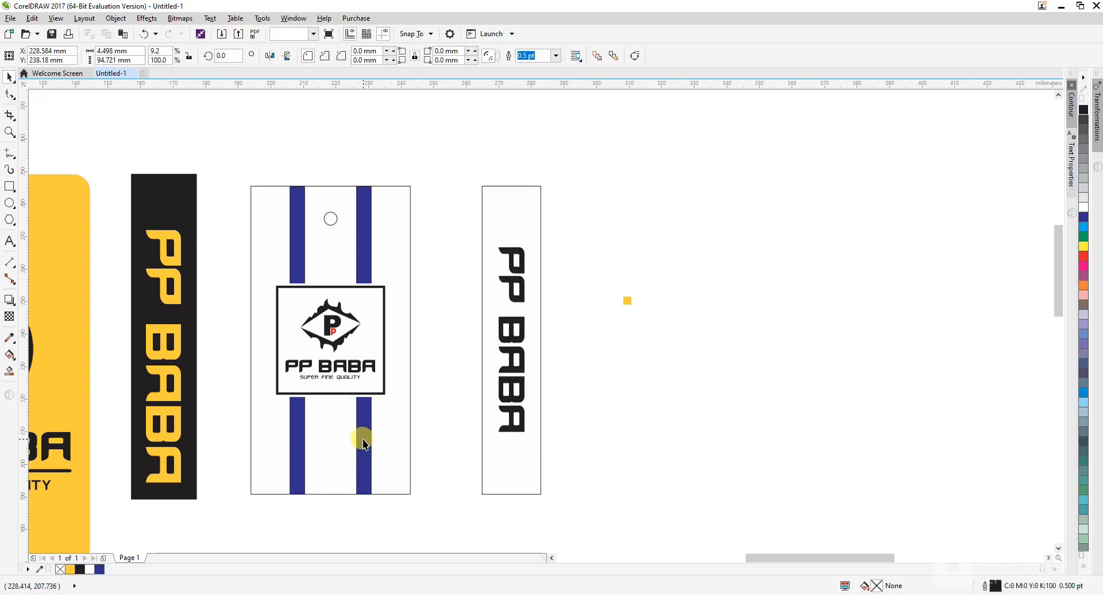
click(416, 447)
double_click(517, 325)
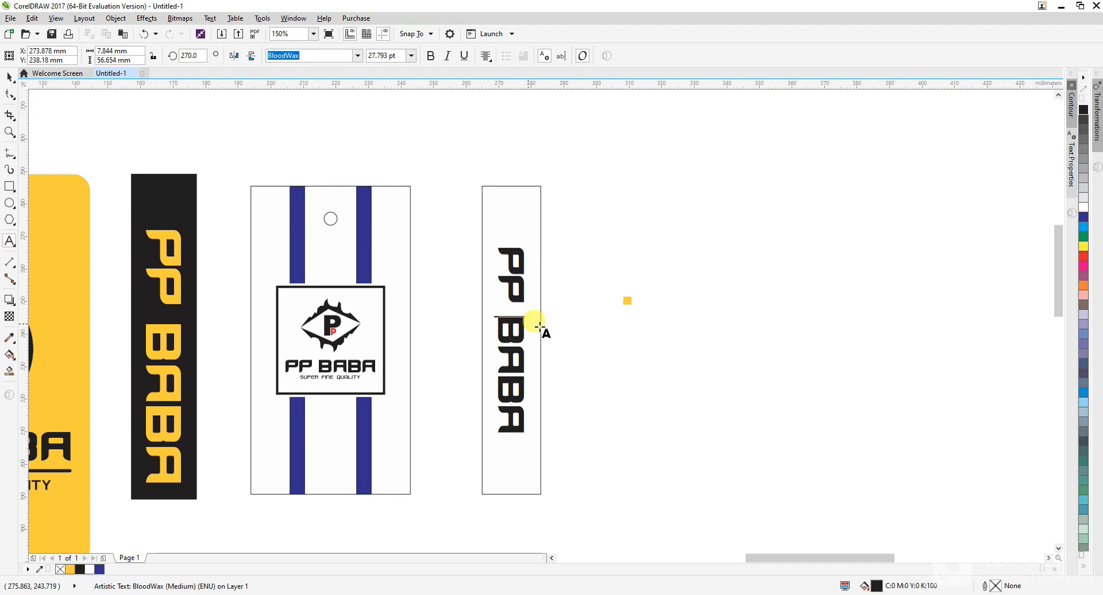
key(ctrl+space)
click(420, 351)
Copy the framed eye emblem onto the white strip below its lettering, about 13.5 mm wide.
drag(330, 351, 558, 498)
scroll(517, 488, up, 2)
Duplicate the white strip's rectangle and shorten the copy to a block about 17.2 mm high at the strip's base.
click(559, 499)
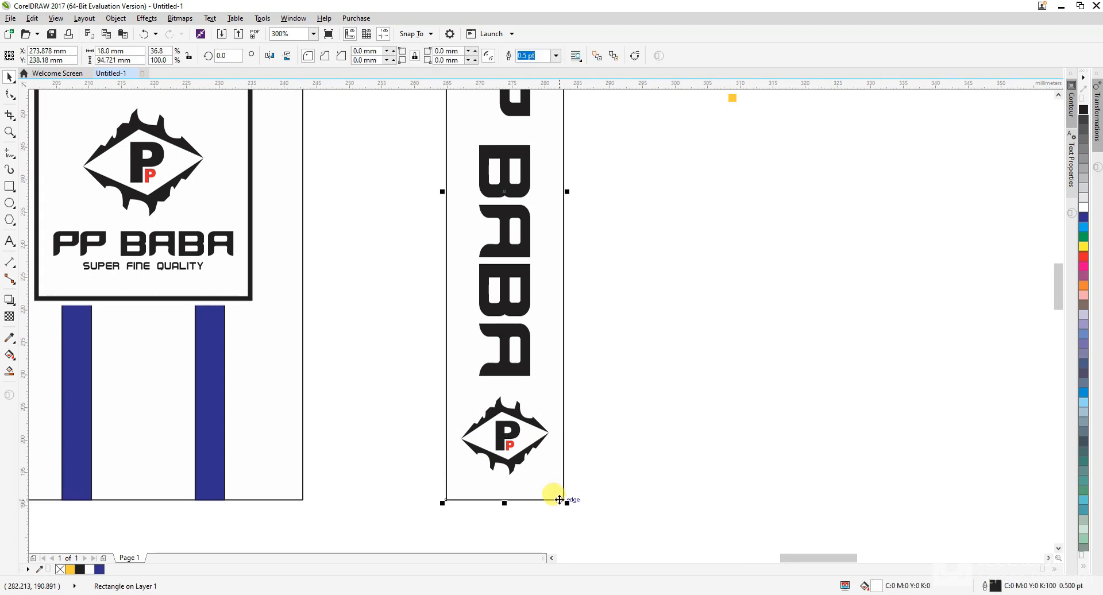
scroll(516, 235, down, 2)
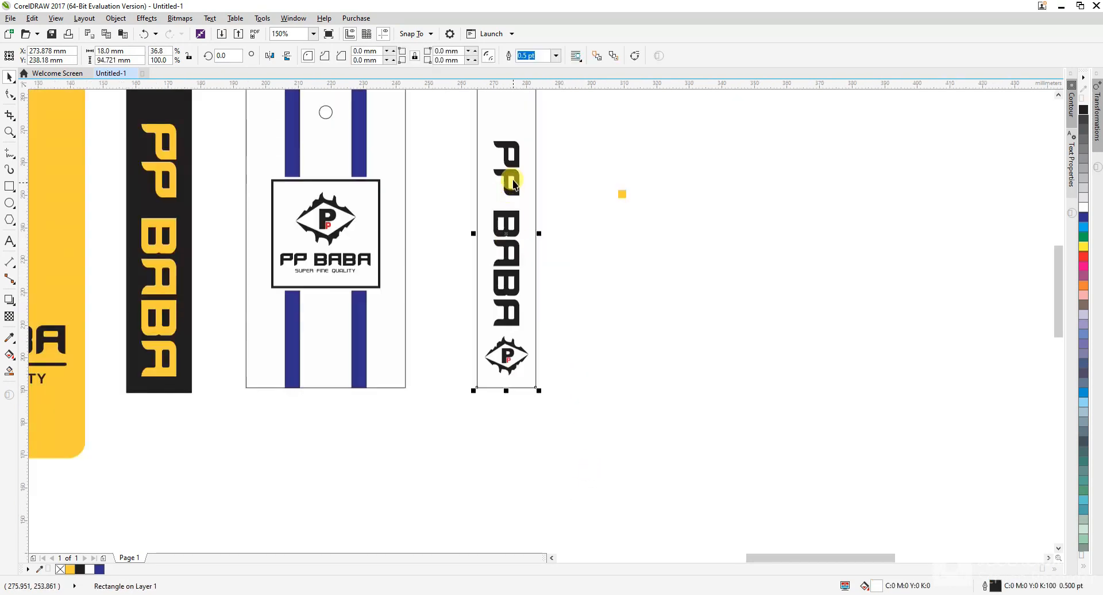
scroll(501, 168, up, 1)
drag(506, 164, 506, 423)
Copy the striped tag's 4 mm hole circle onto the white strip, centred horizontally and aligned with the top edge.
scroll(486, 191, up, 1)
drag(454, 130, 606, 283)
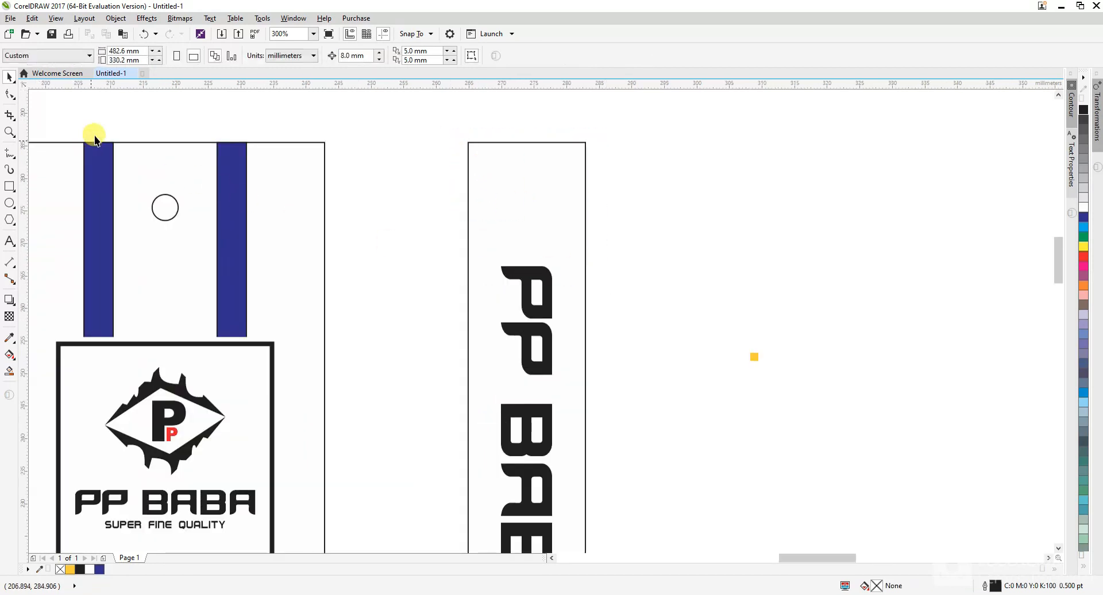
drag(92, 135, 342, 216)
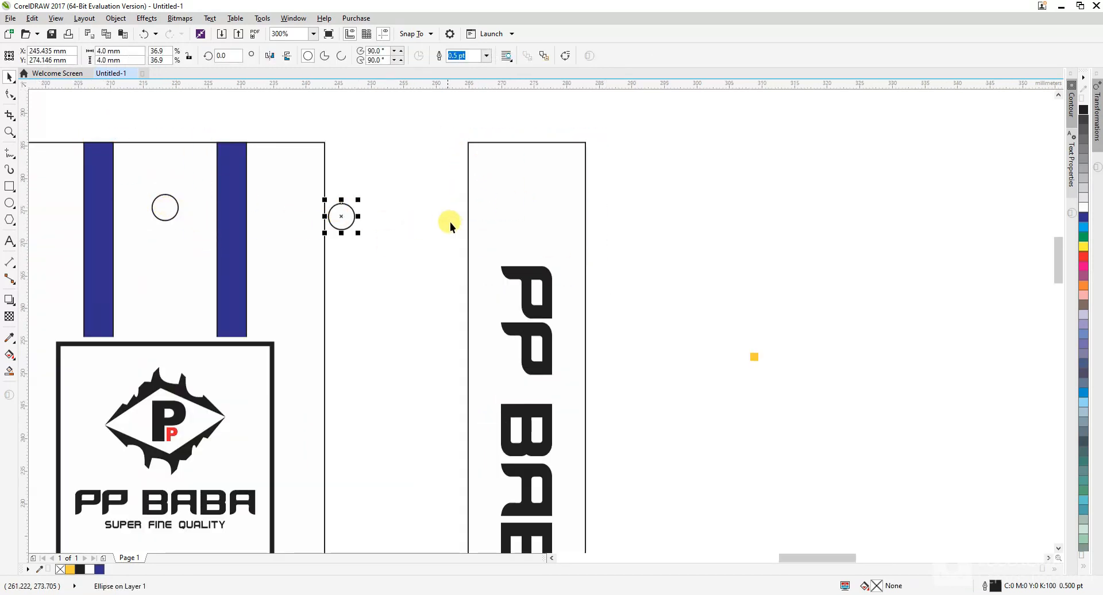
shift+click(469, 232)
key(c)
key(t)
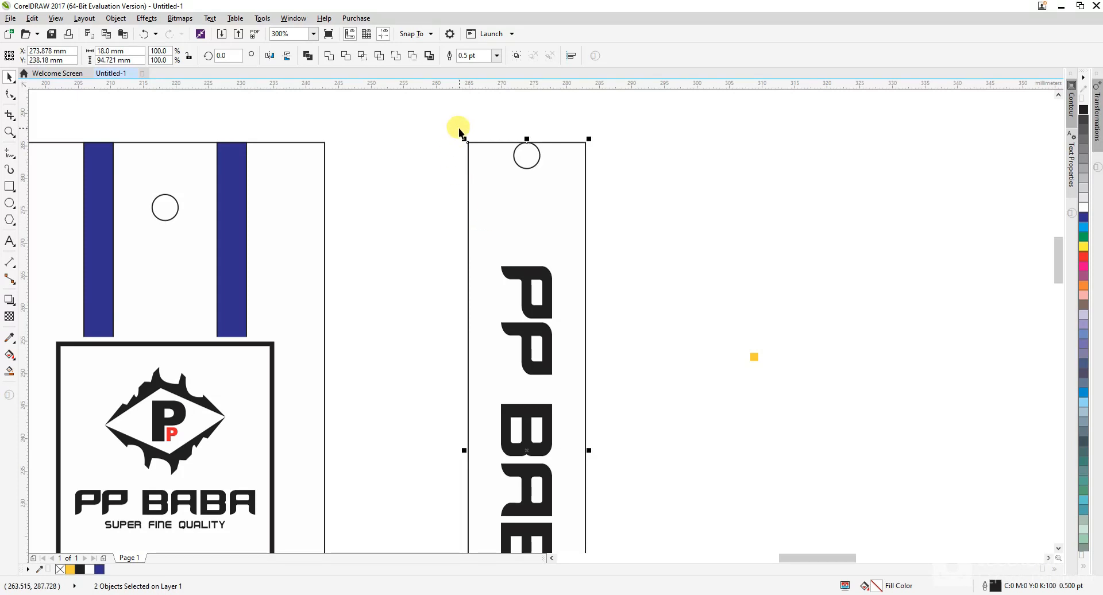
Move the white strip's hole circle straight down 8 mm from the top edge.
drag(458, 127, 671, 220)
key(shift+Down)
click(671, 220)
Fill the block at the white strip's base with blue (C100 M100 Y0 K0).
scroll(506, 213, down, 1)
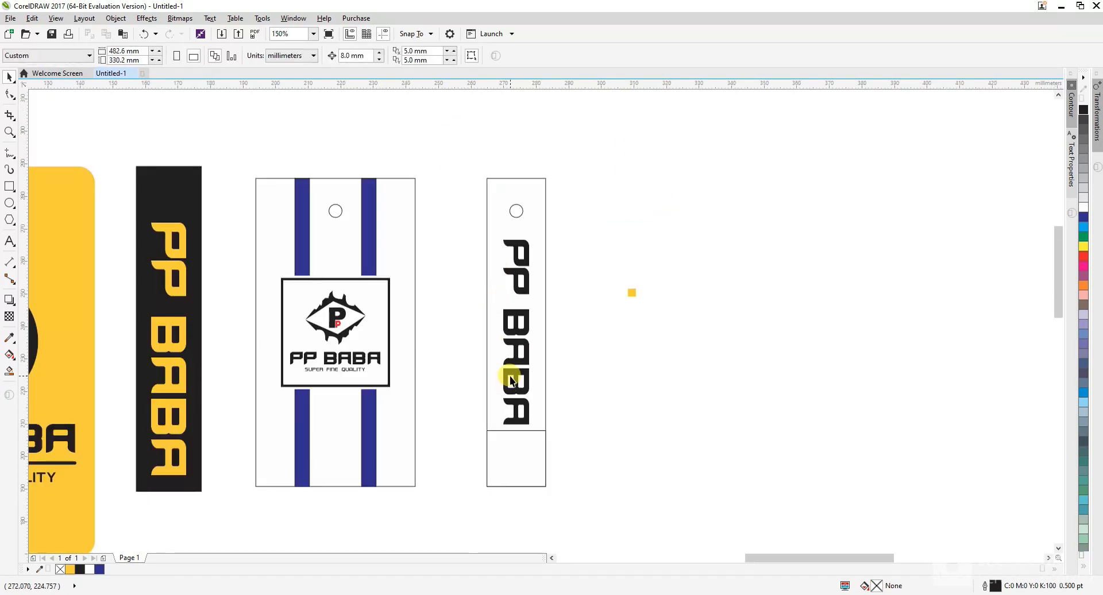
scroll(510, 384, up, 1)
click(527, 481)
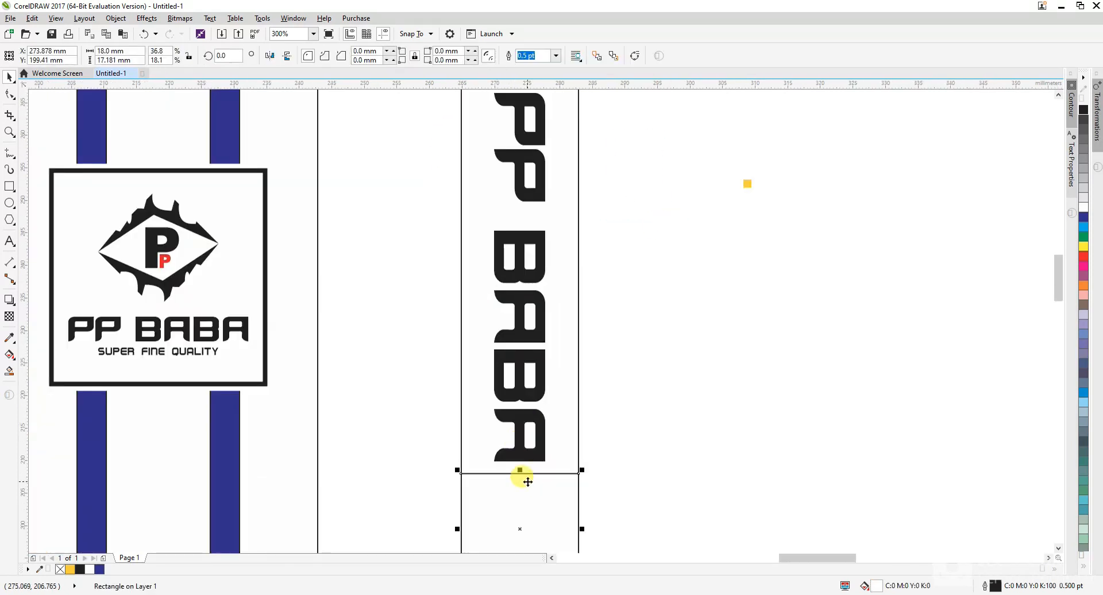
click(1084, 212)
click(547, 315)
scroll(546, 315, down, 1)
Change the base block's fill to dark navy, C100 M91 Y14 K60.
click(527, 423)
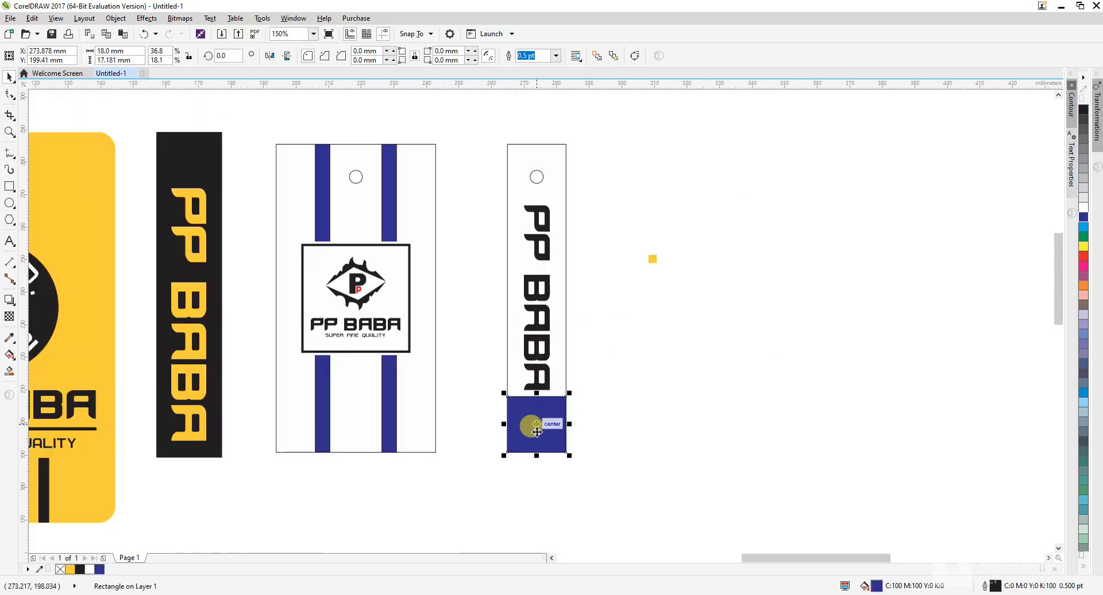
double_click(876, 586)
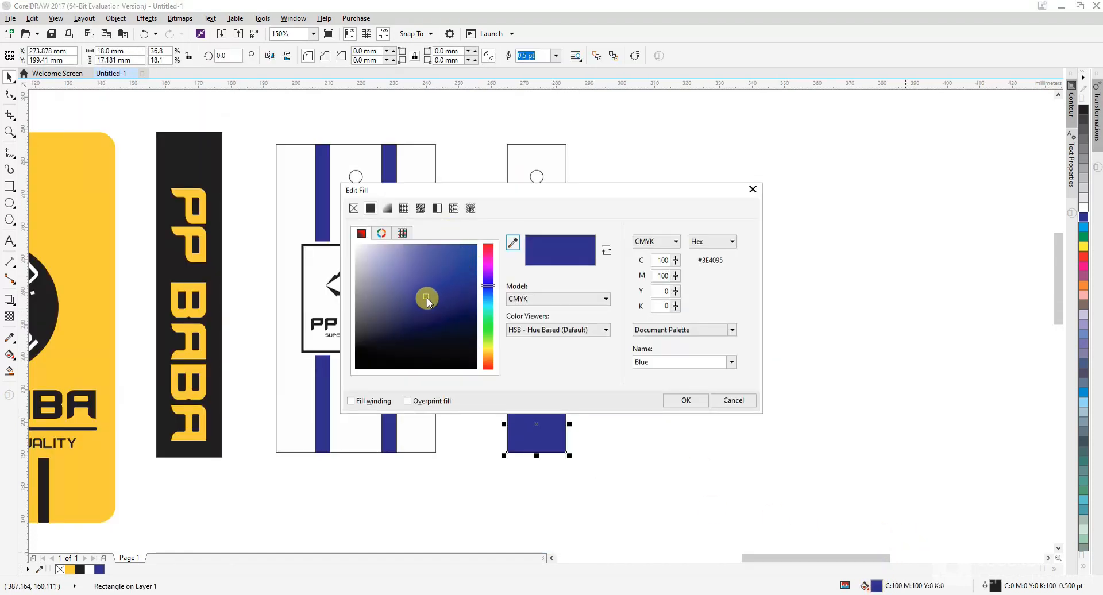
click(446, 315)
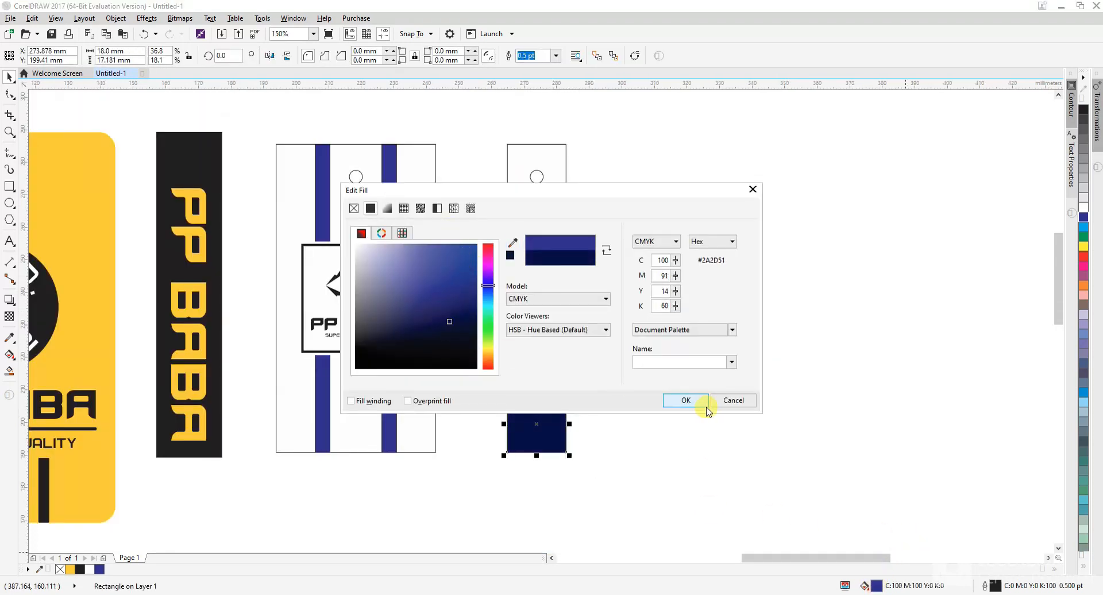
click(686, 400)
click(607, 440)
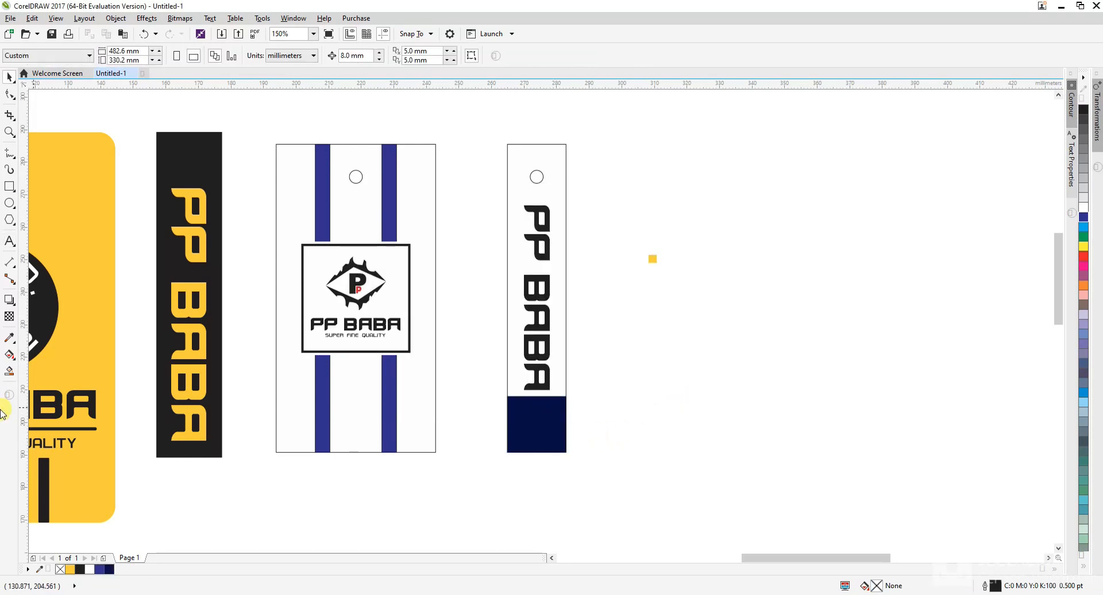
Sample the navy from the strip's base block and apply it to both vertical stripes of the white tag.
click(9, 337)
click(537, 420)
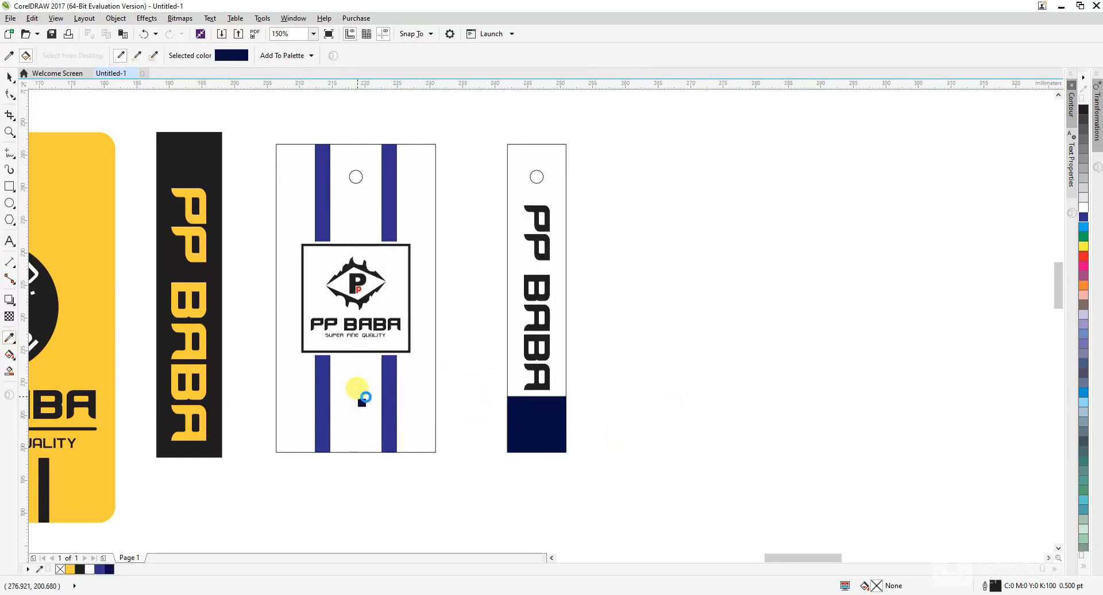
scroll(379, 399, up, 2)
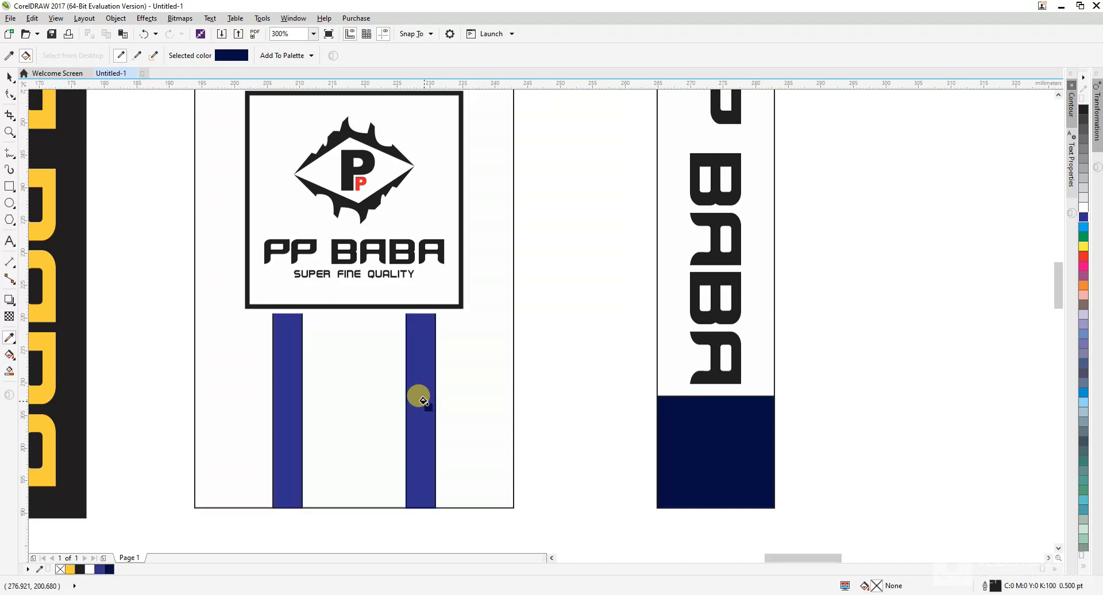
click(419, 398)
click(288, 402)
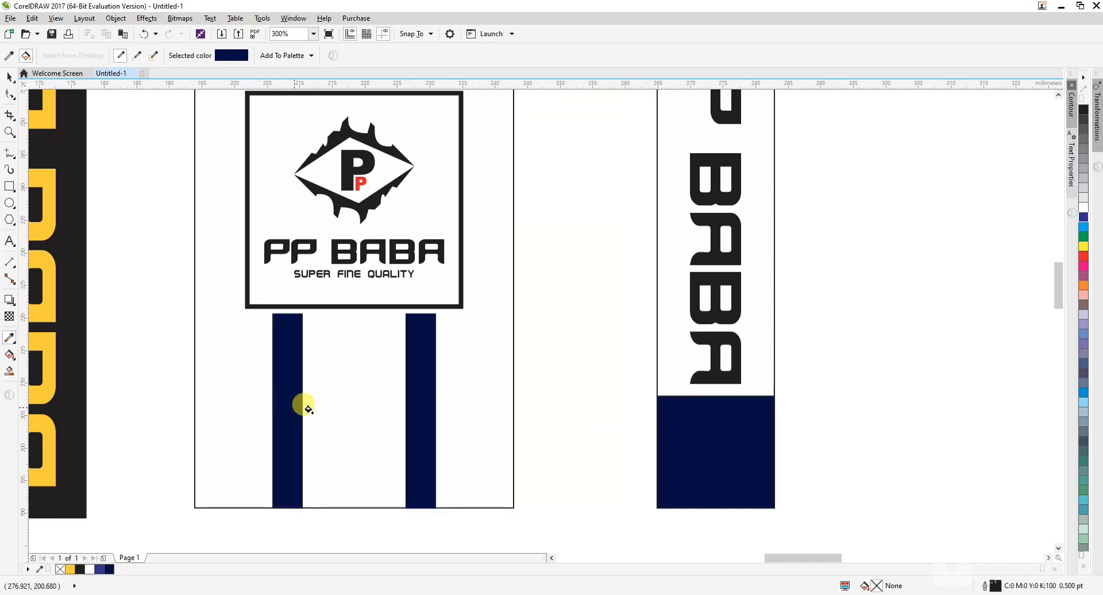
scroll(339, 404, down, 2)
key(space)
Bring the eye emblem in front of the navy block at the strip's base.
scroll(519, 411, up, 4)
drag(271, 351, 717, 560)
key(shift+Page_Up)
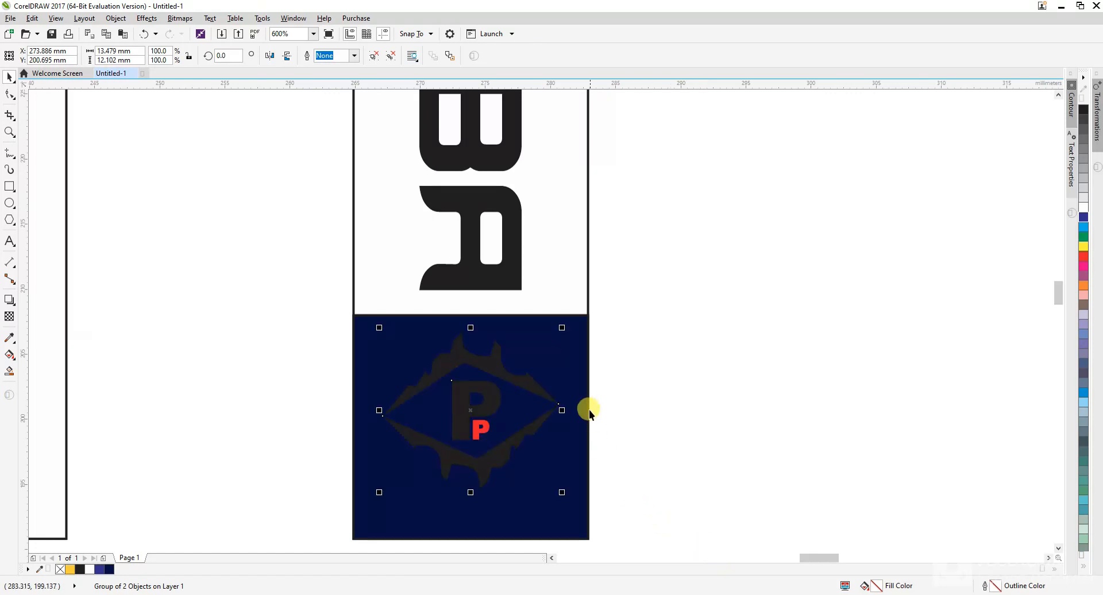
click(643, 427)
Recolour the strip's eye emblem white, including its frame and both P letters.
ctrl+click(490, 405)
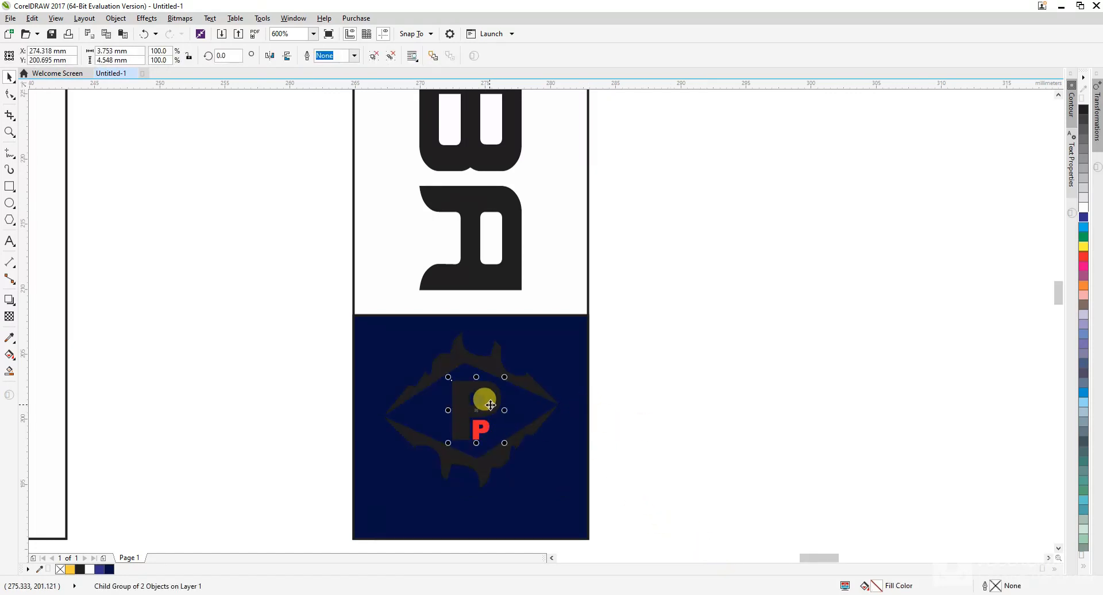
ctrl+shift+click(526, 383)
click(1083, 216)
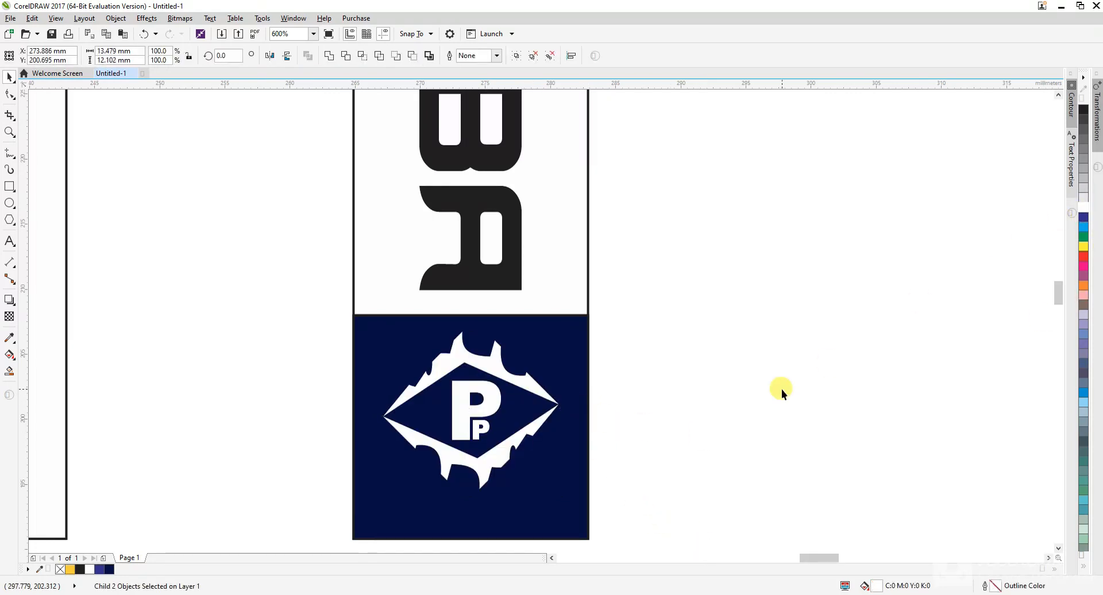
Centre the eye emblem vertically within the navy block at the strip's base.
click(781, 388)
click(492, 419)
shift+click(566, 348)
key(e)
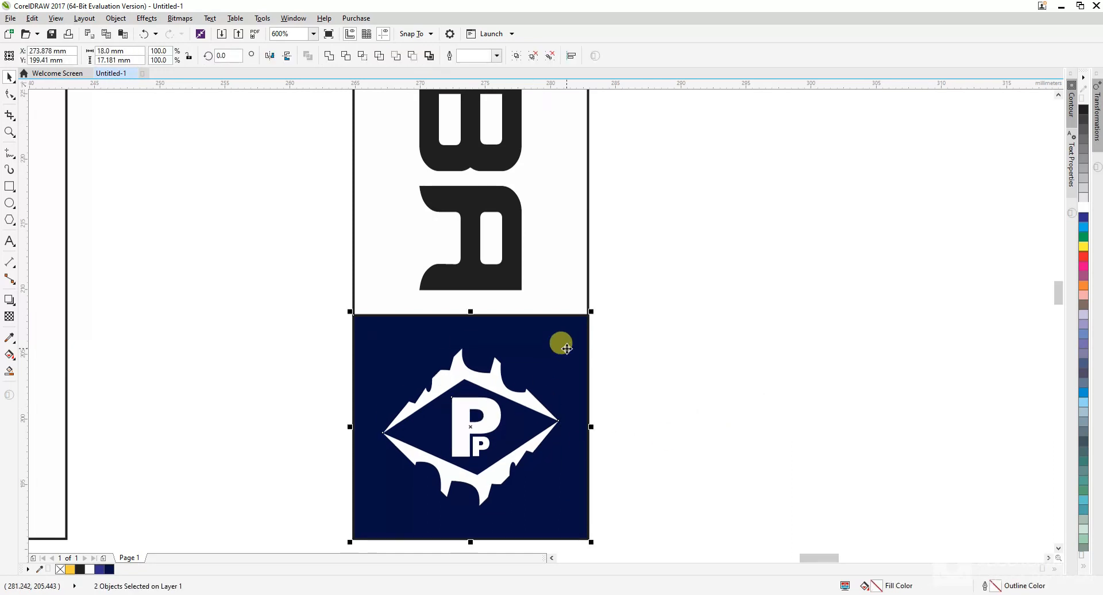
scroll(567, 348, down, 2)
click(672, 386)
scroll(531, 405, up, 2)
scroll(531, 405, down, 2)
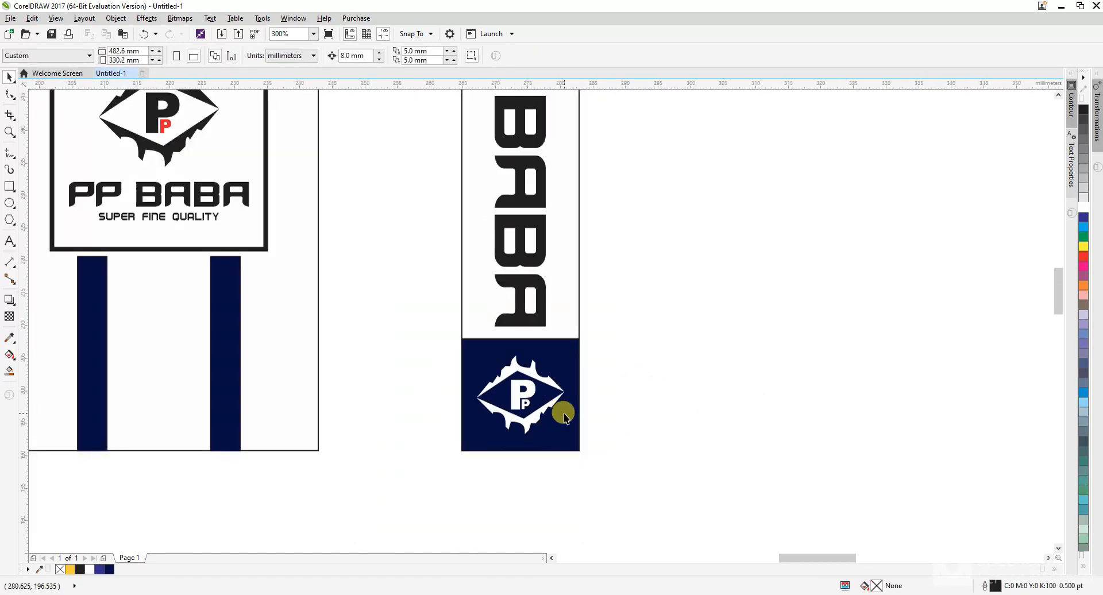
Recolour the small P in the strip's eye emblem red.
ctrl+click(525, 398)
scroll(540, 409, up, 4)
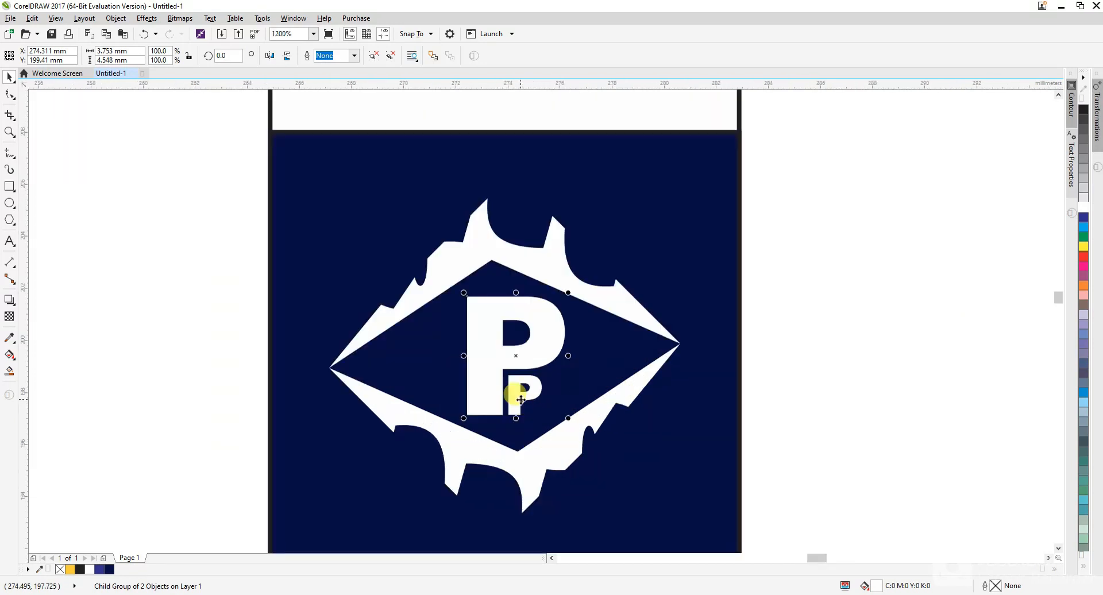
ctrl+click(531, 403)
click(1082, 255)
key(Escape)
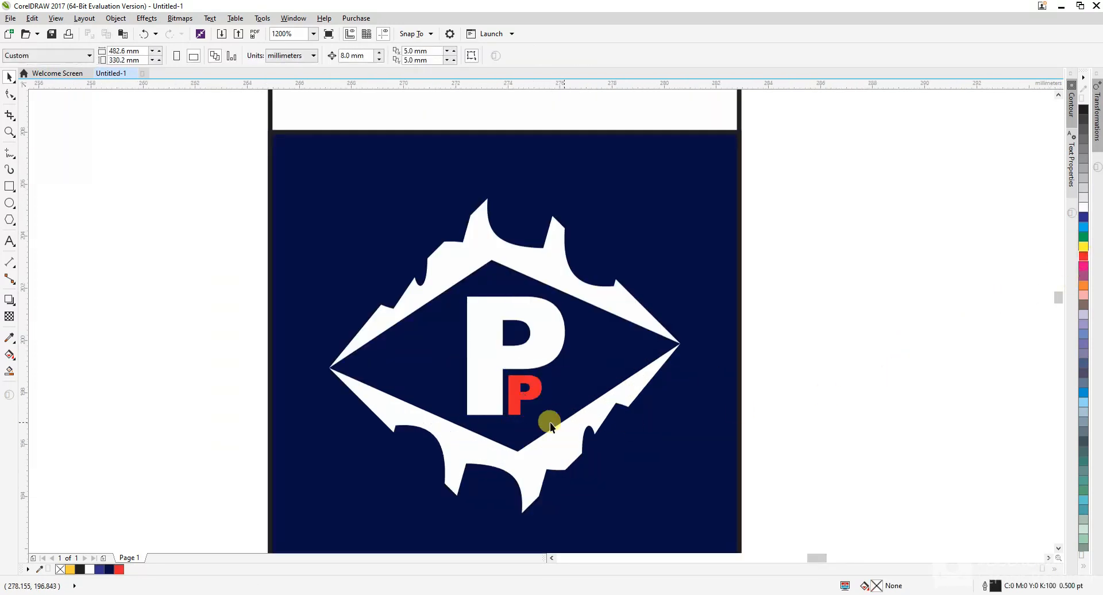
Group all the parts of the white strip tag and fill its background rectangle white.
scroll(532, 397, down, 2)
scroll(523, 390, down, 2)
scroll(557, 411, down, 2)
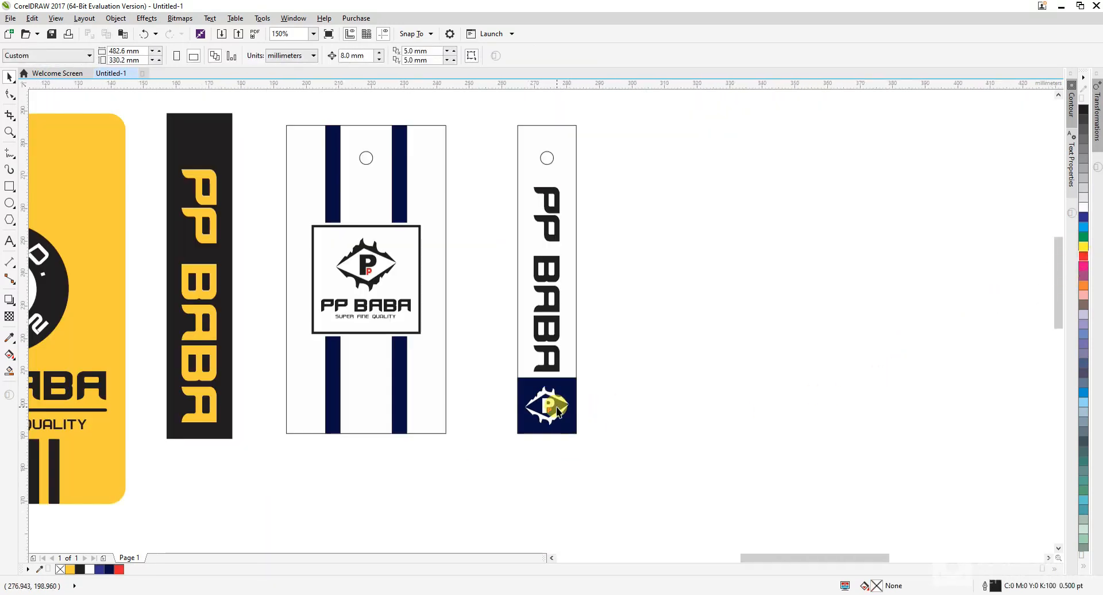
drag(597, 455, 491, 119)
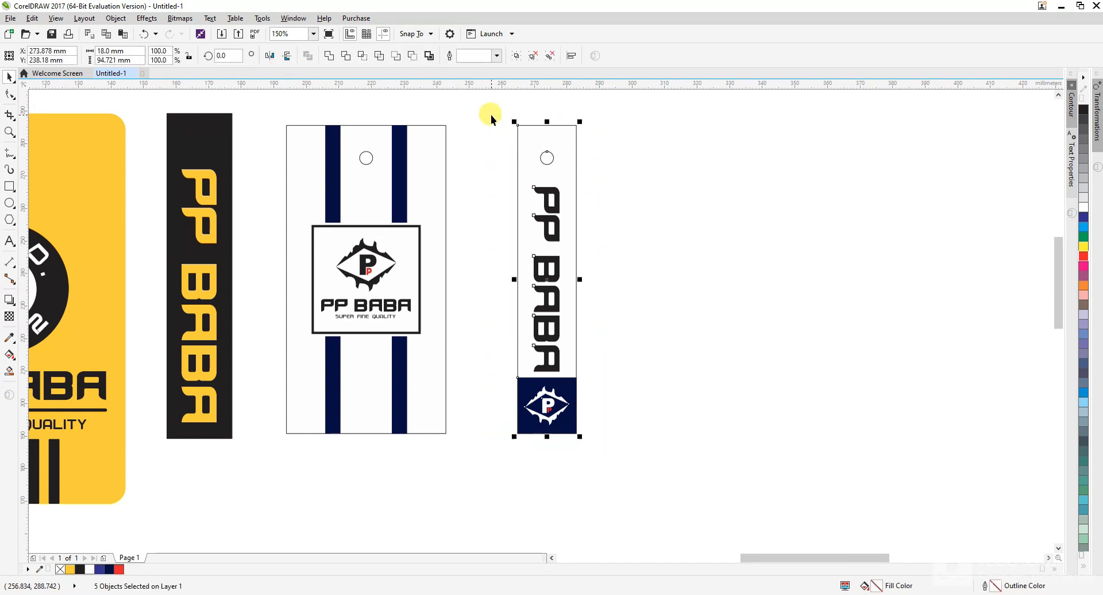
key(ctrl+g)
ctrl+click(515, 144)
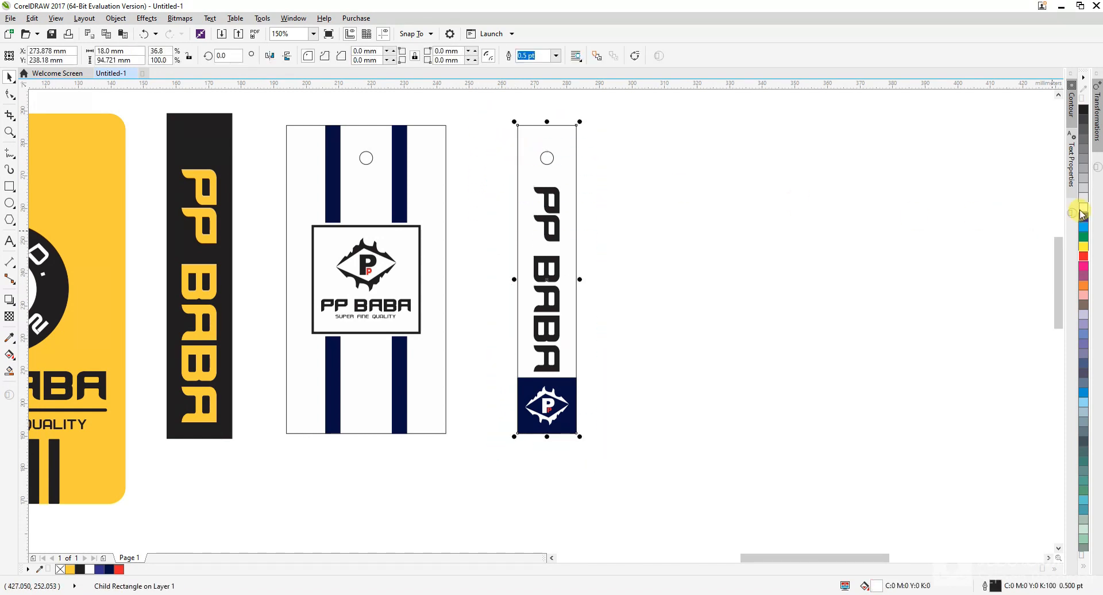
click(778, 303)
Centre the strip over the white tag to compare their widths, and move it back out beside the tag.
click(566, 261)
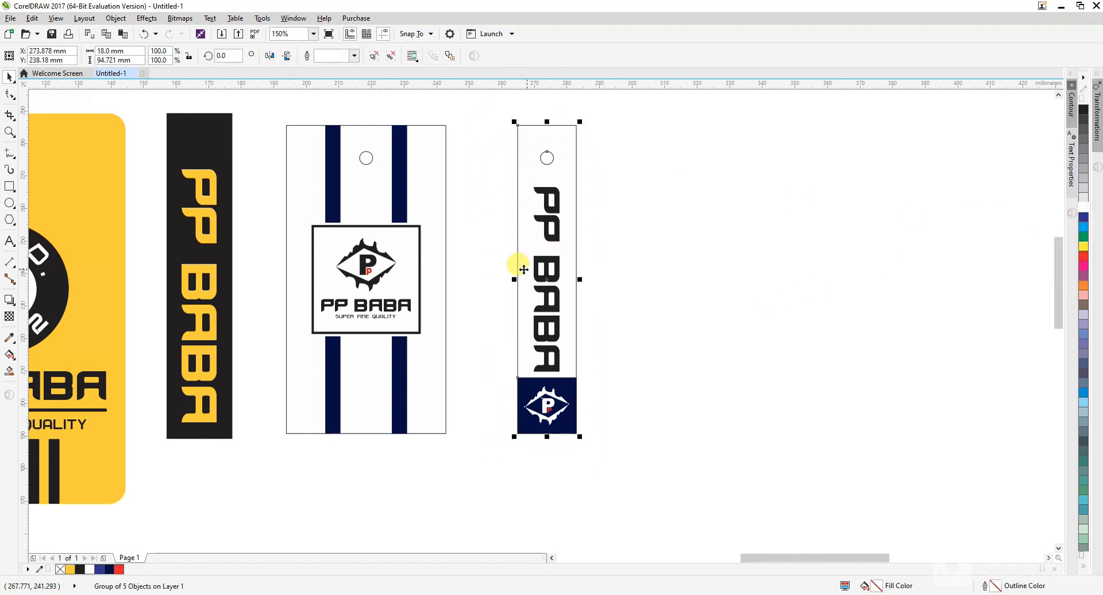
shift+click(438, 233)
key(c)
click(498, 260)
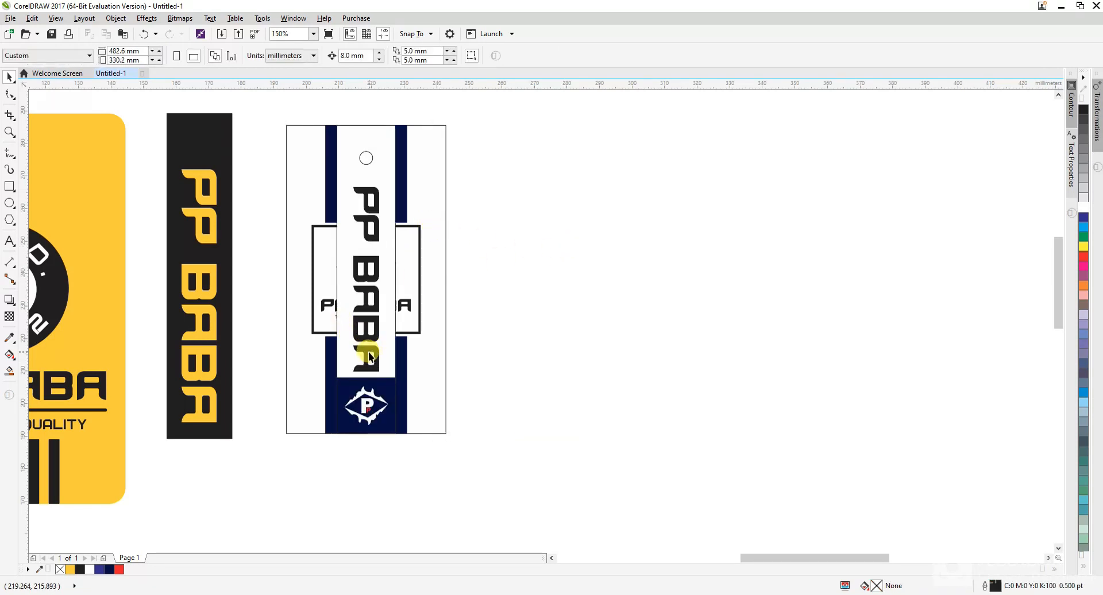
drag(370, 360, 537, 360)
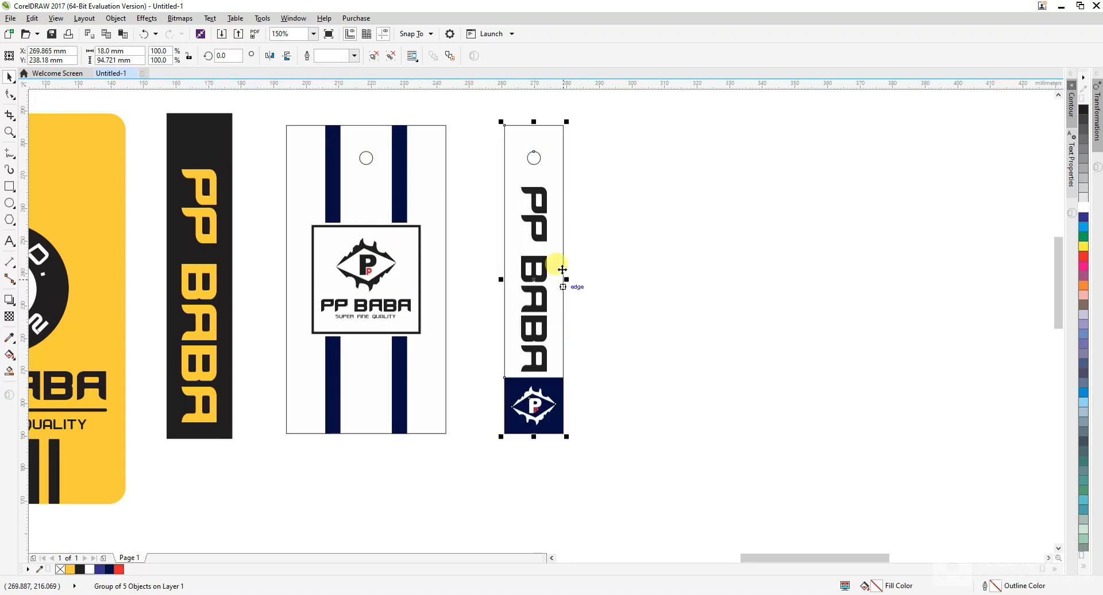
Set the width of the strip's background rectangle to 16 mm.
ctrl+click(560, 241)
drag(140, 60, 77, 59)
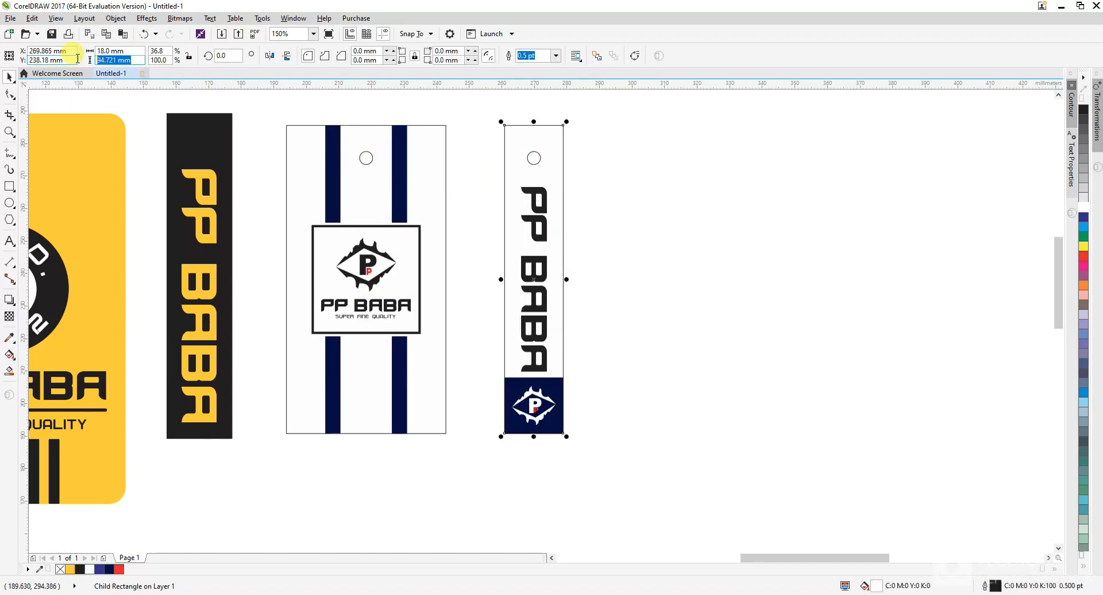
text(16)
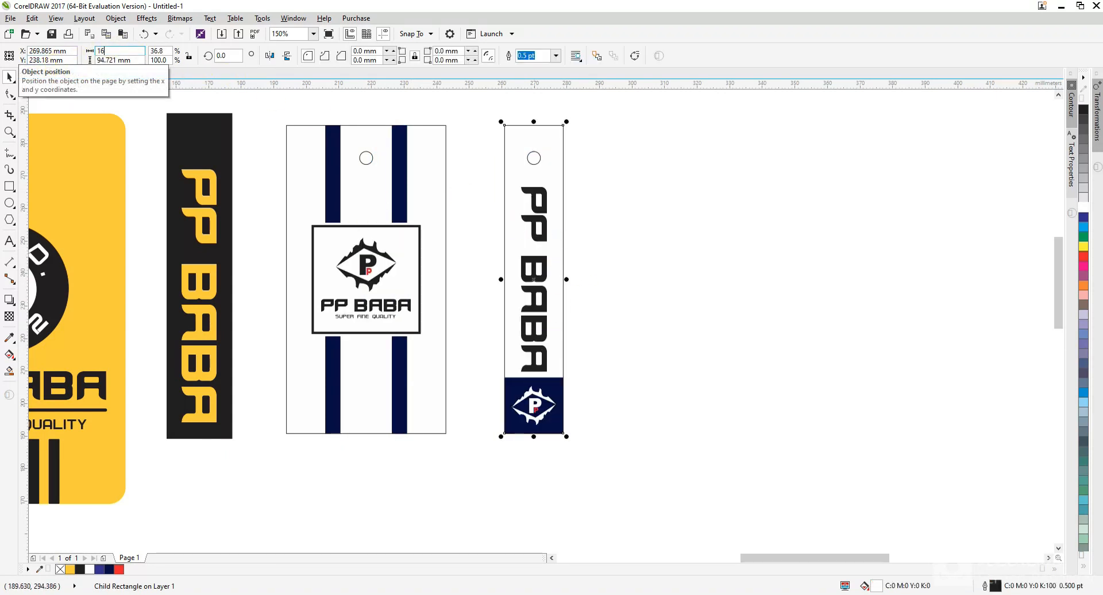
key(Return)
click(583, 436)
Narrow the navy block at the strip's base to match the background rectangle's width.
scroll(571, 411, up, 2)
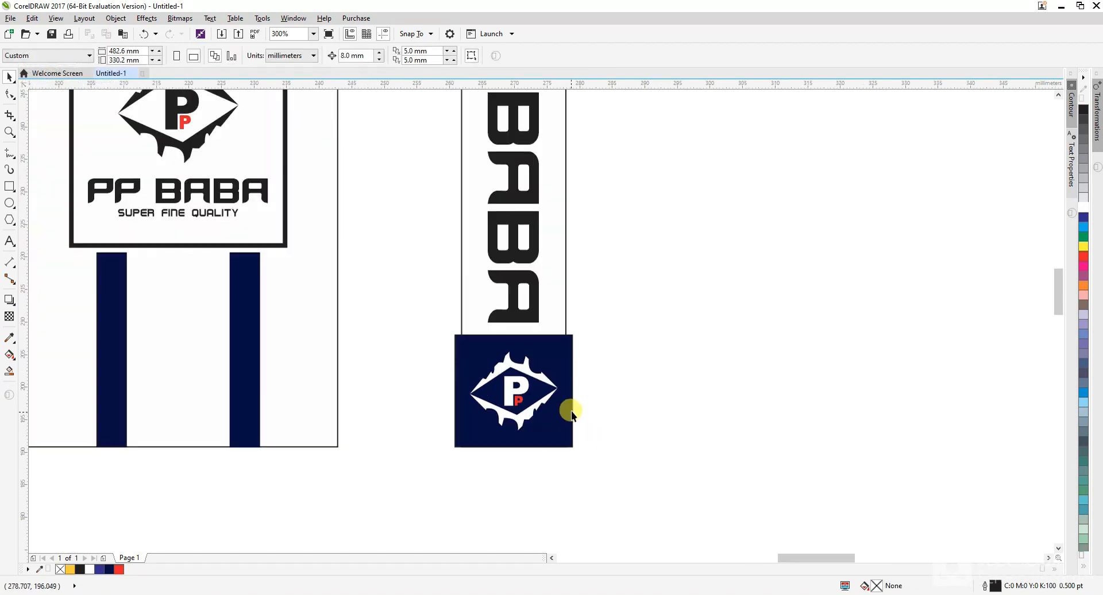
click(571, 412)
drag(574, 390, 567, 395)
key(Escape)
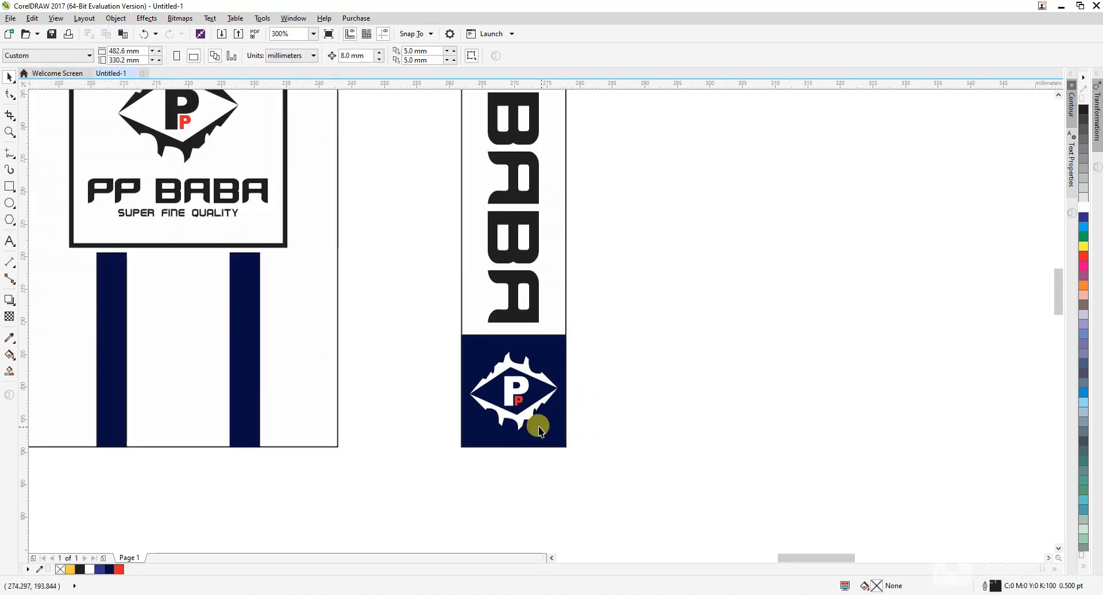
Try the narrowed strip centred over the white tag, shift it aside, and undo the shift.
scroll(549, 422, down, 1)
click(545, 420)
shift+click(437, 424)
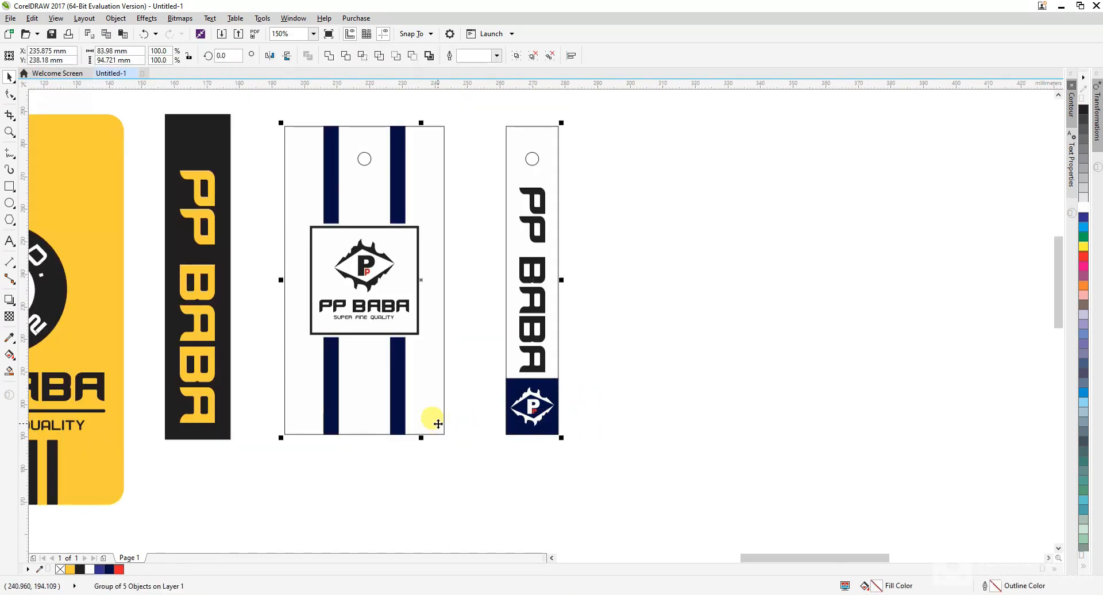
key(c)
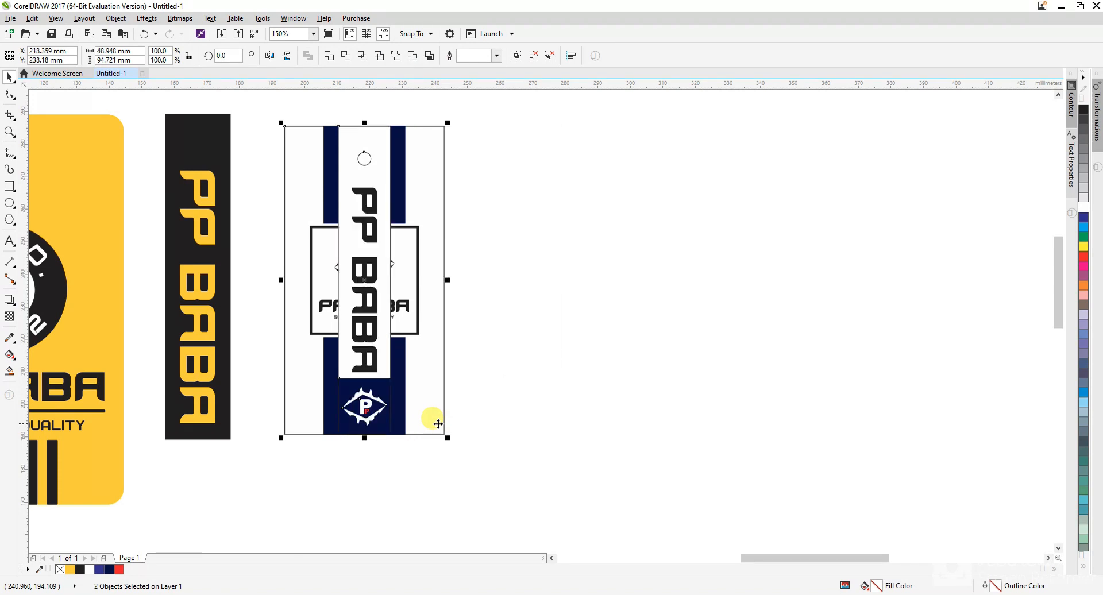
click(547, 400)
scroll(347, 221, up, 1)
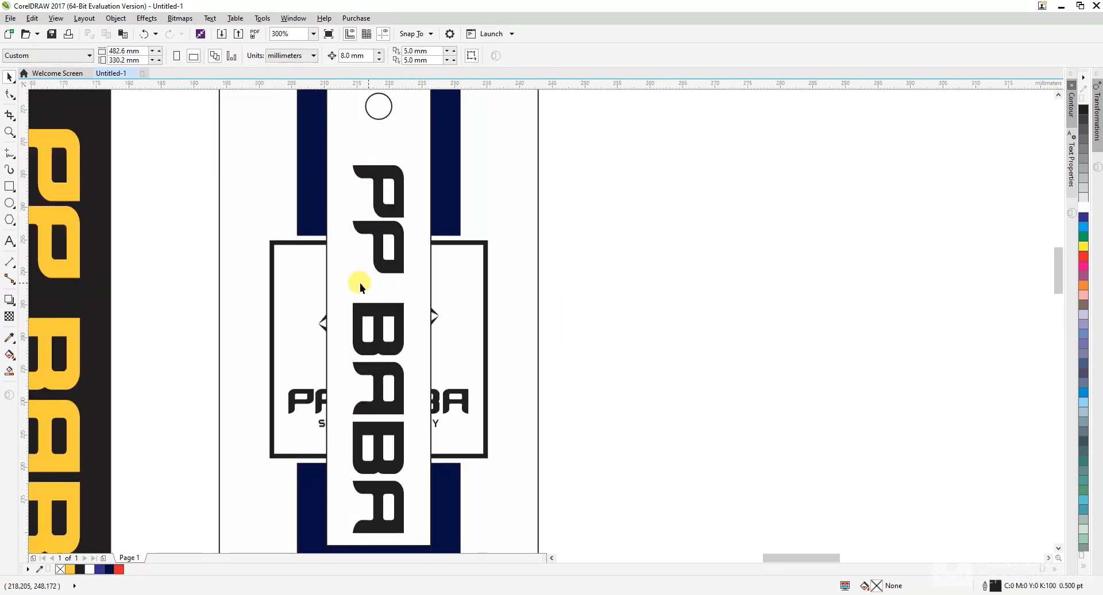
scroll(360, 283, down, 1)
drag(392, 299, 467, 315)
key(ctrl+z)
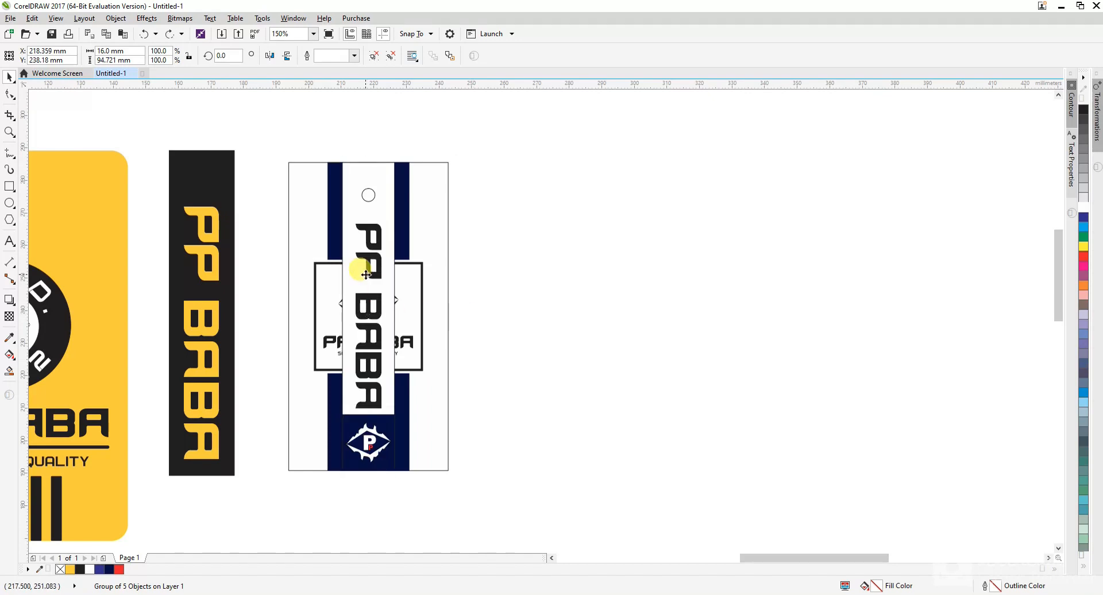
Try rotating the strip 30° about its top centre over the white tag, and undo both the rotation and the centring.
click(366, 276)
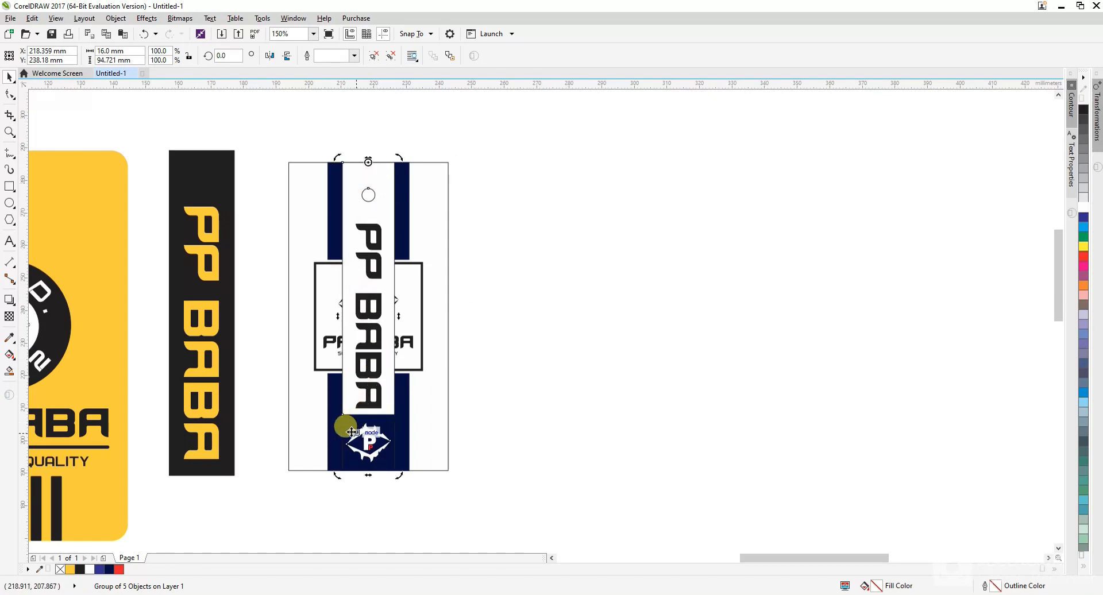
drag(398, 473, 641, 398)
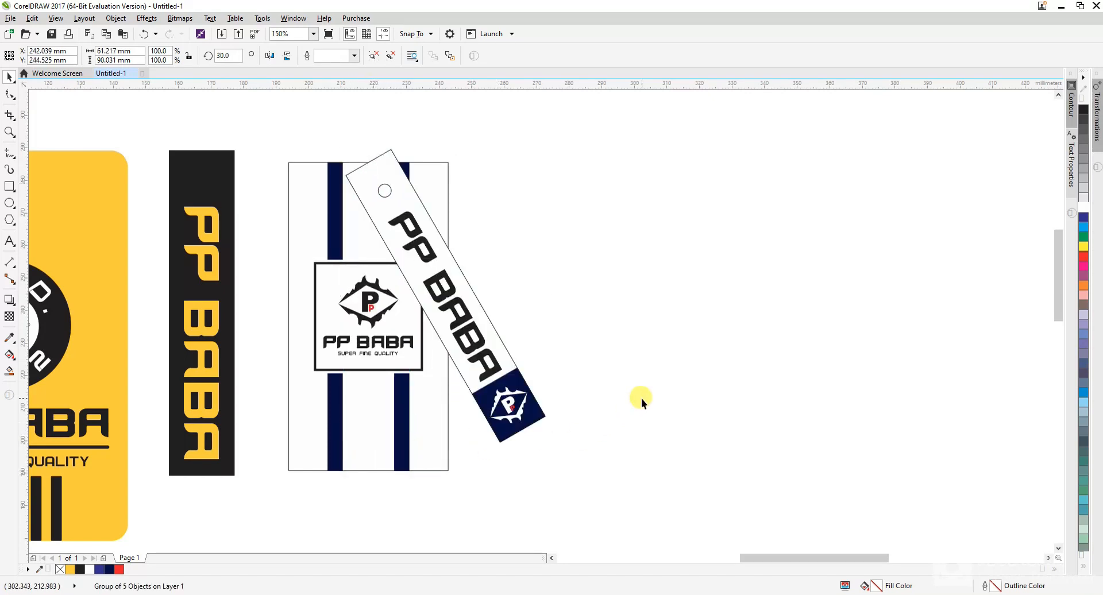
scroll(625, 343, down, 1)
key(ctrl+z)
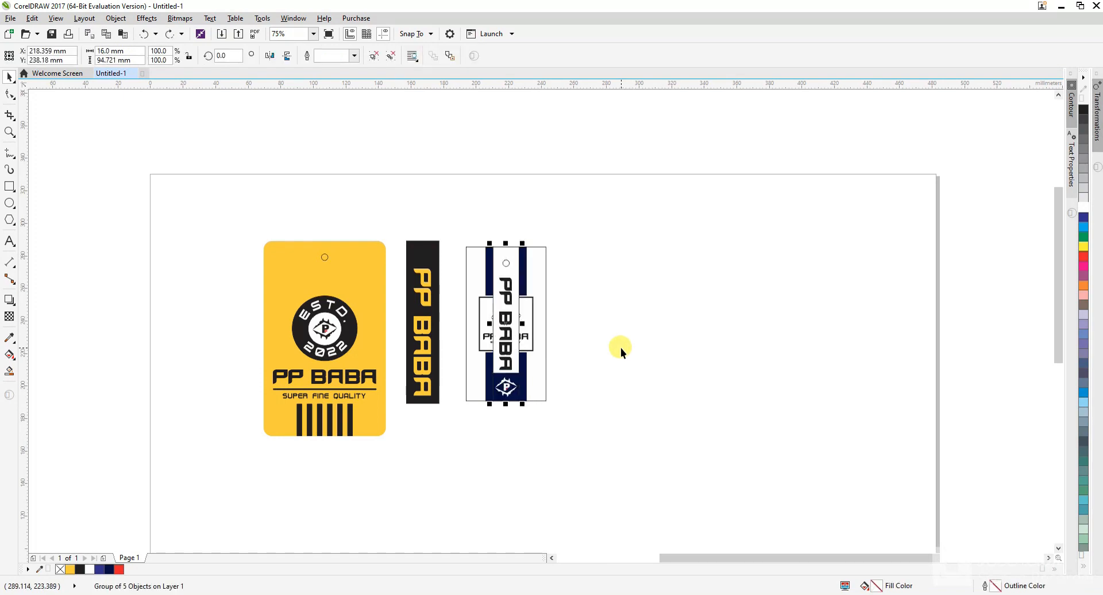
key(ctrl+z)
key(Escape)
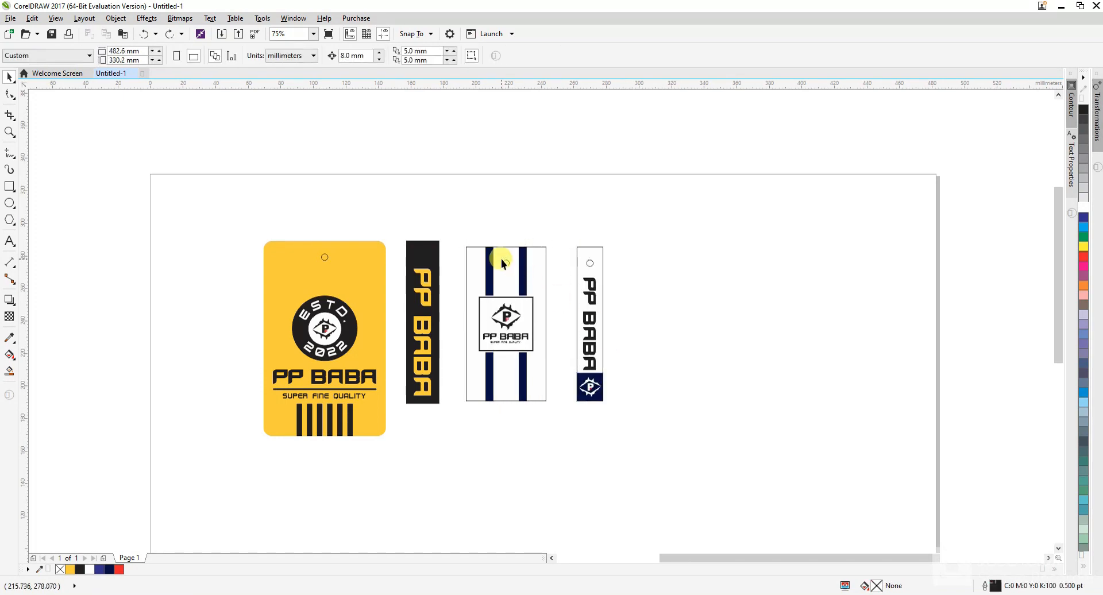
scroll(501, 263, up, 2)
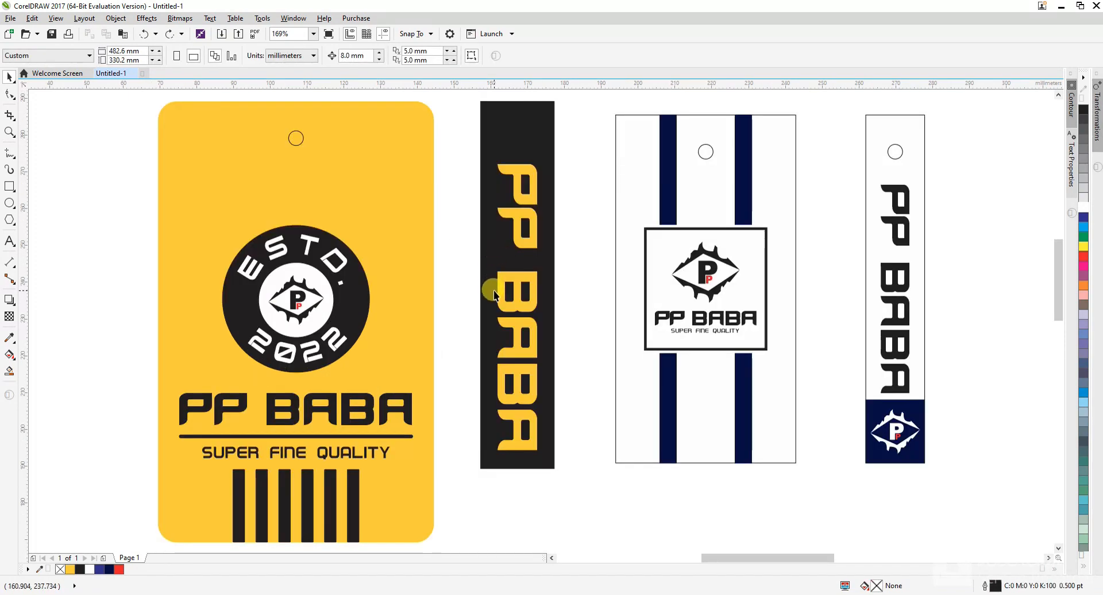